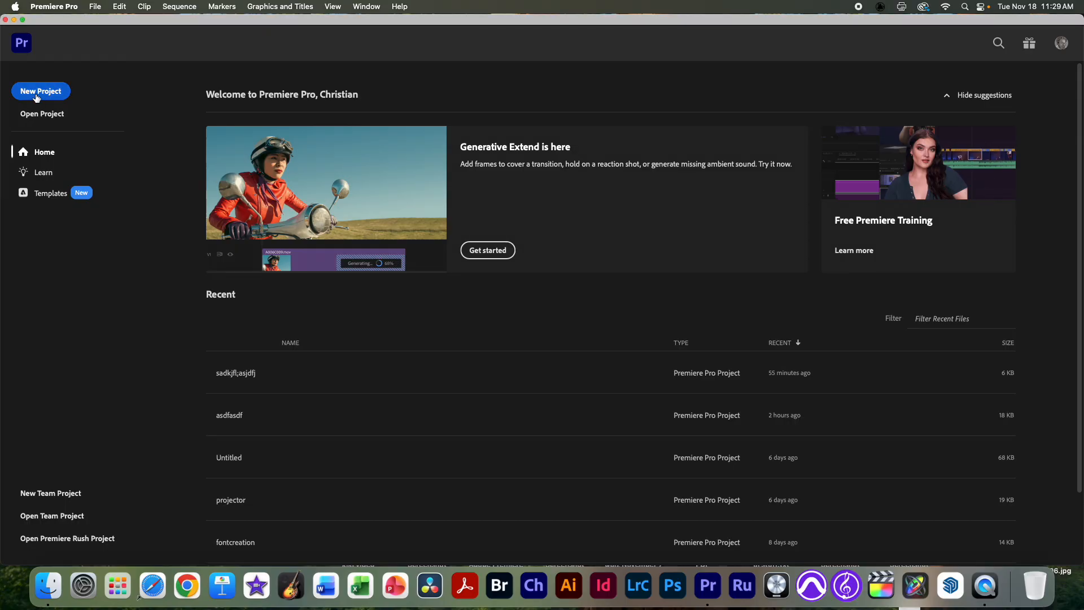
Step: Create a new project named "my project" on the Desktop, with no template and import mode skipped
left_click(45, 96)
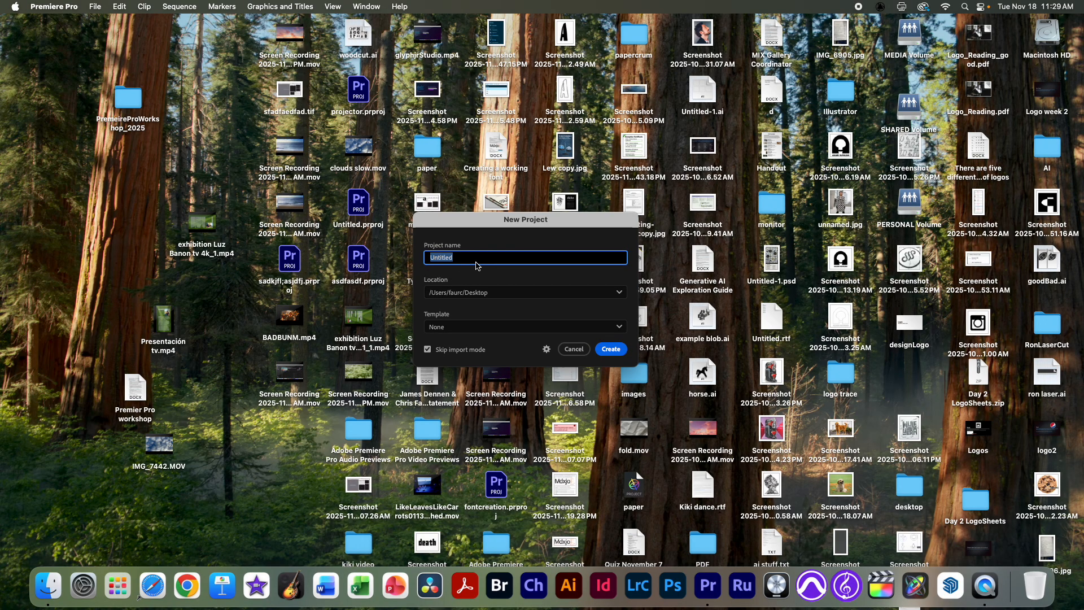
type("my project")
left_click(522, 292)
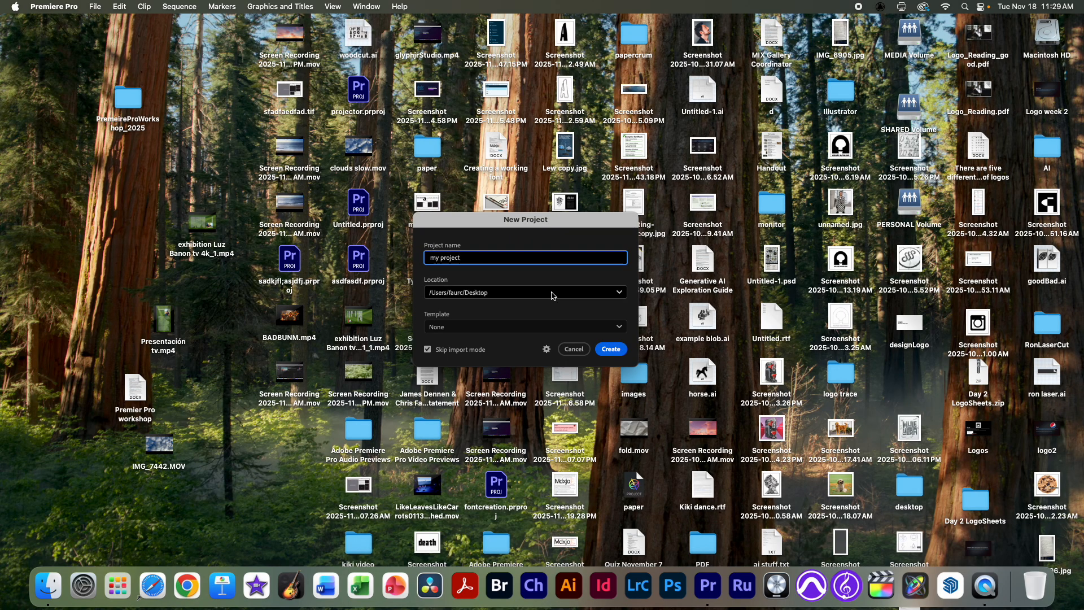
left_click(524, 295)
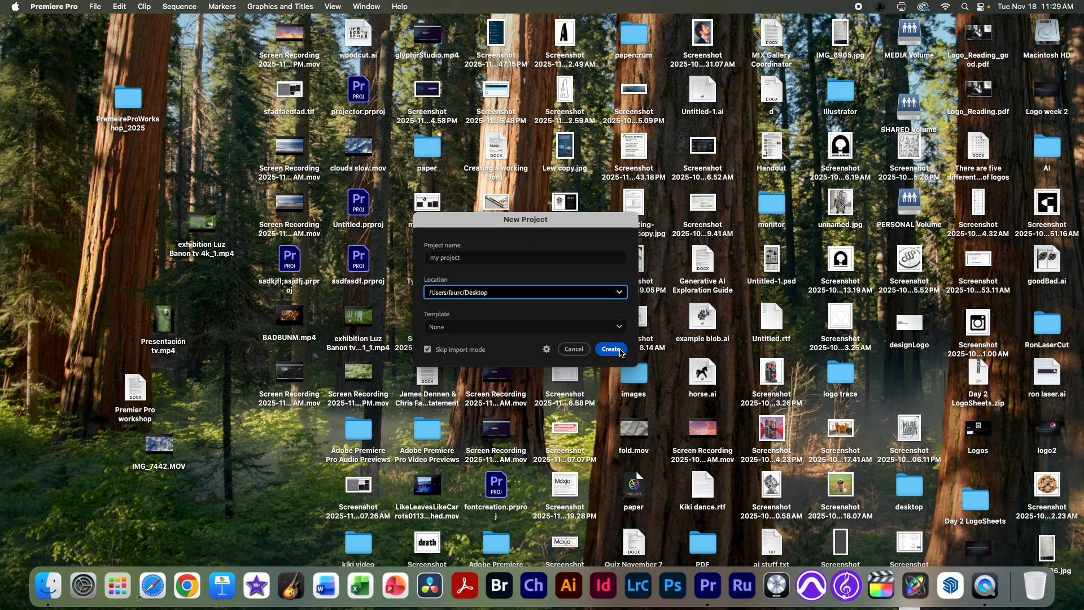
left_click(428, 350)
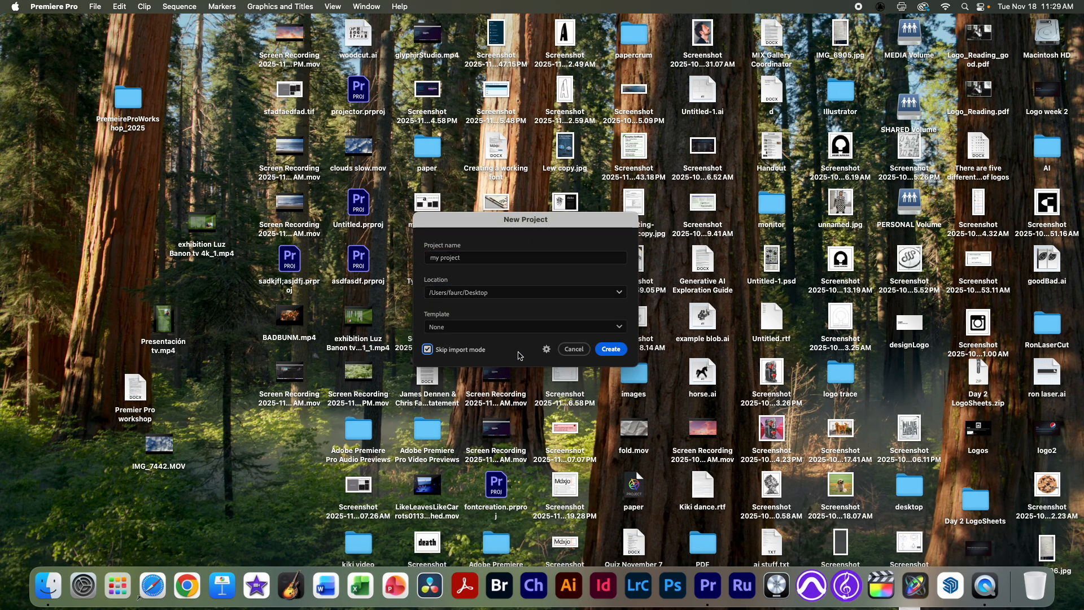
left_click(625, 349)
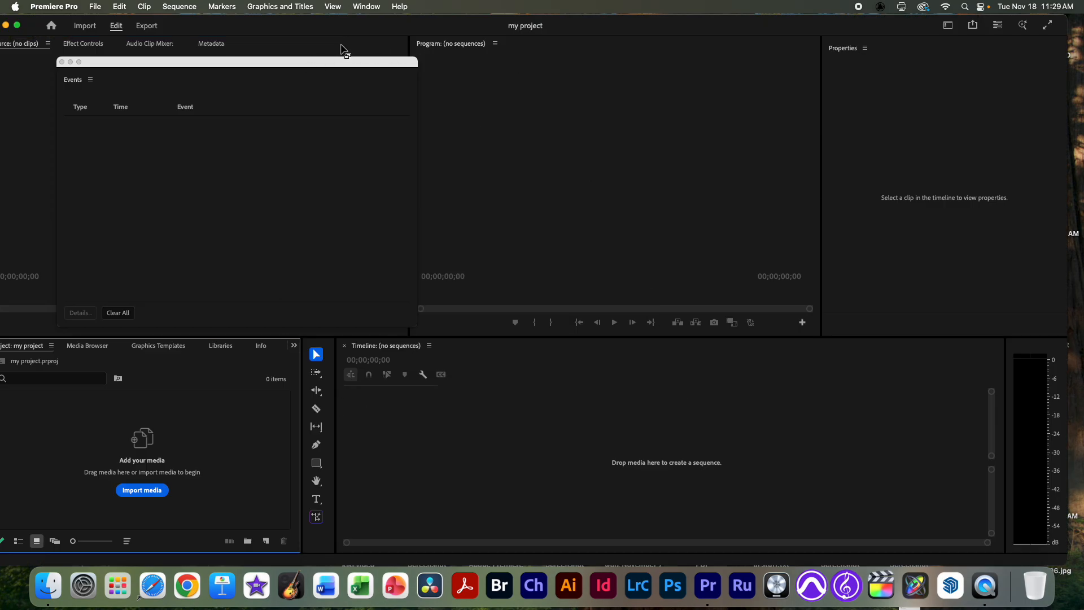
Step: Reset the Editing workspace to its saved layout
left_click(372, 7)
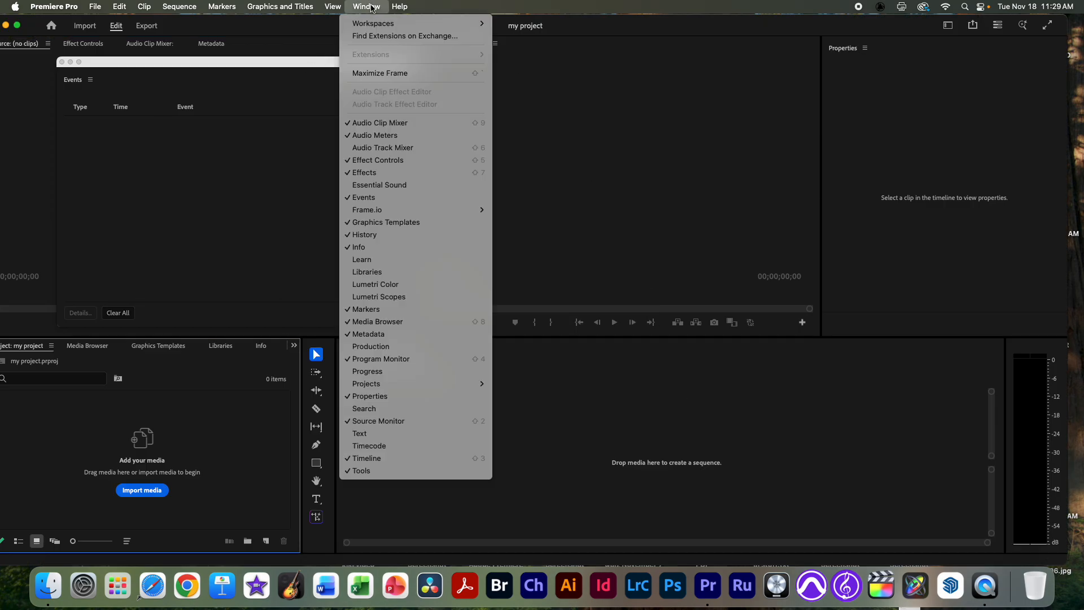
mouse_move(375, 23)
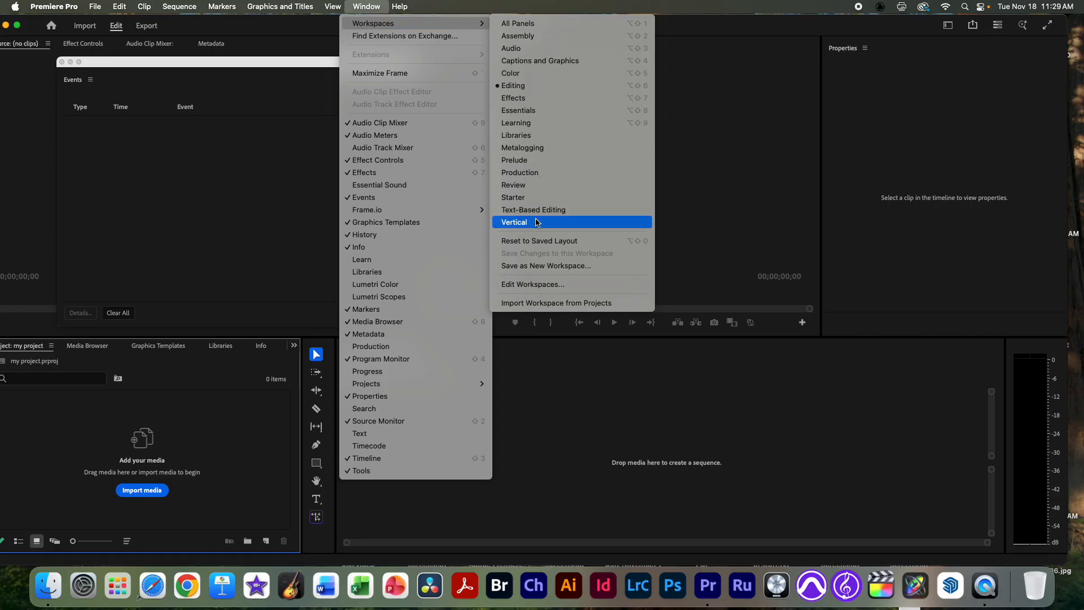
left_click(539, 244)
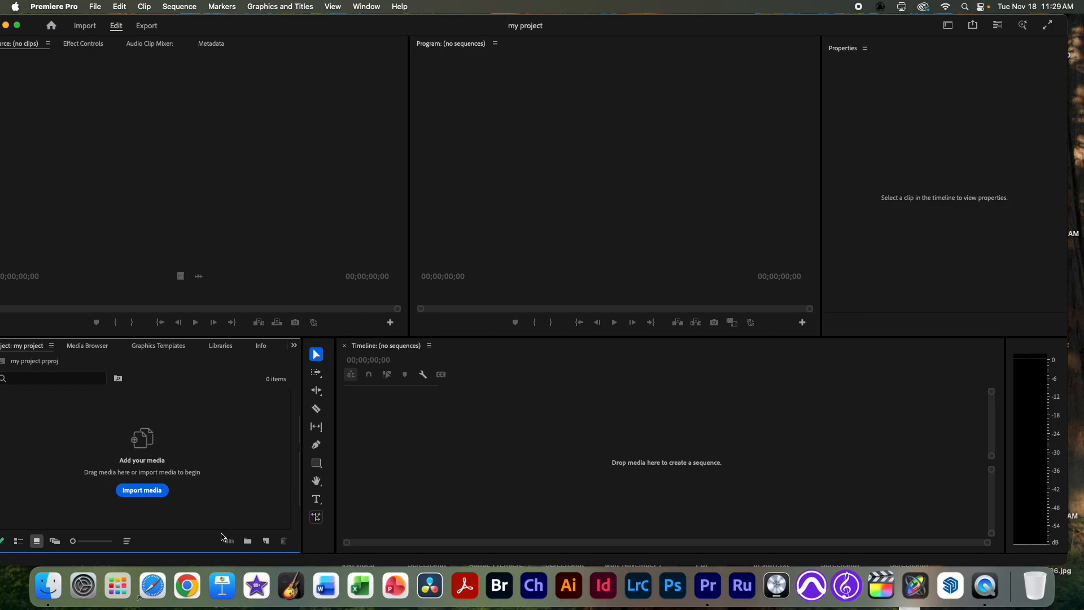
Step: Import the ElevenLabs MP3 ending in v3-2 from the Voice folder of the Premiere Pro workshop folder
left_click(142, 490)
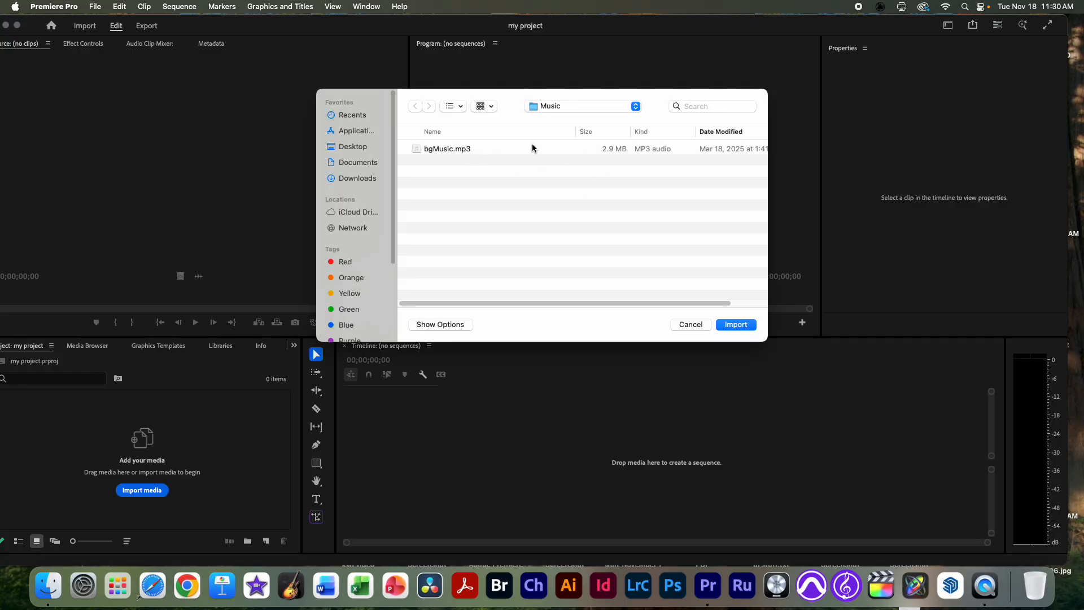
left_click(568, 106)
left_click(573, 118)
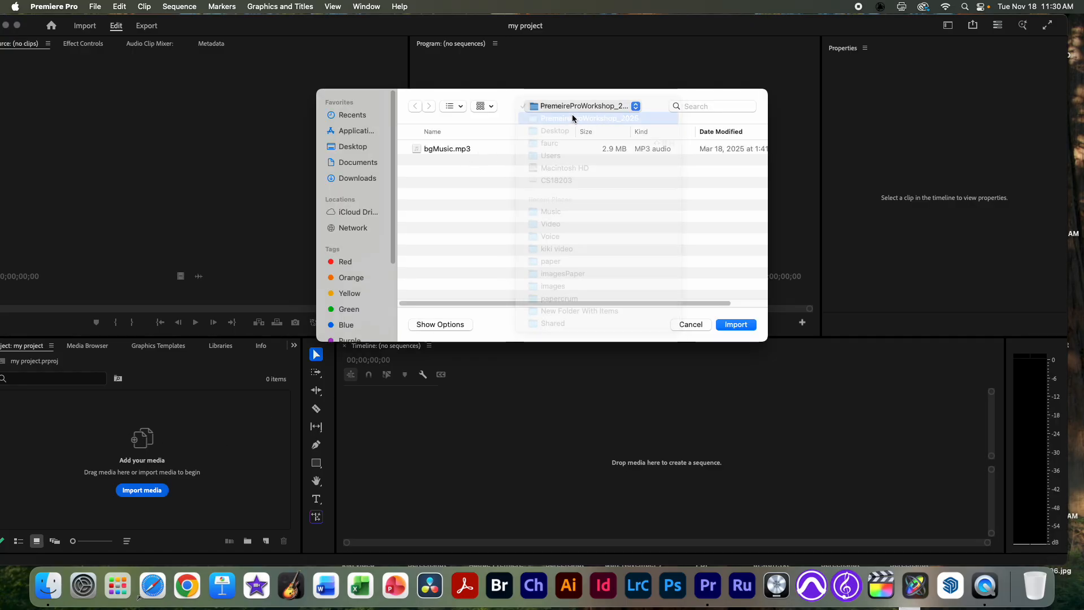
double_click(426, 182)
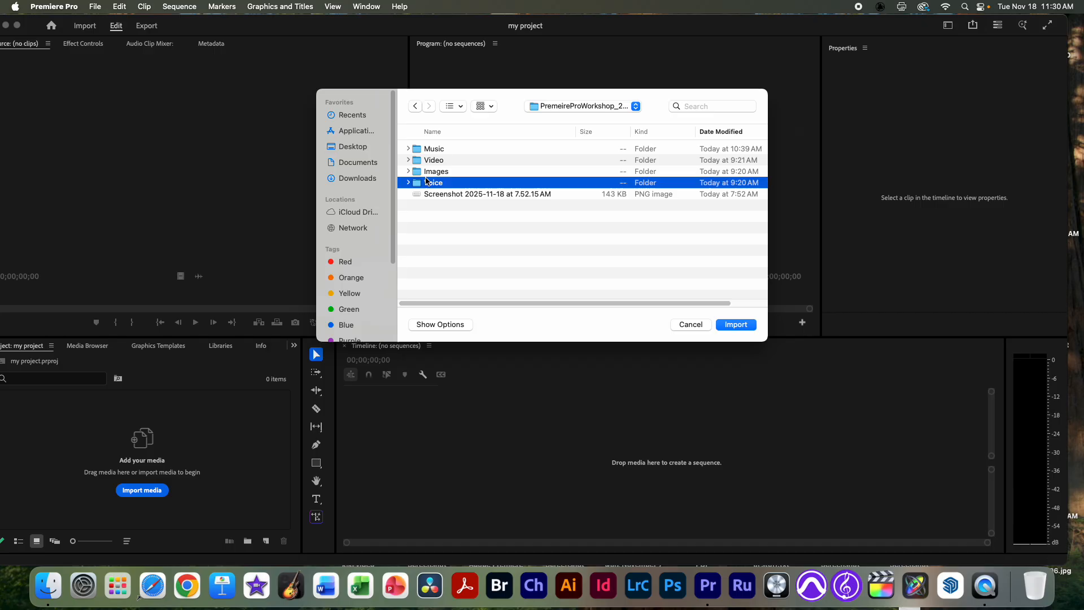
left_click(504, 151)
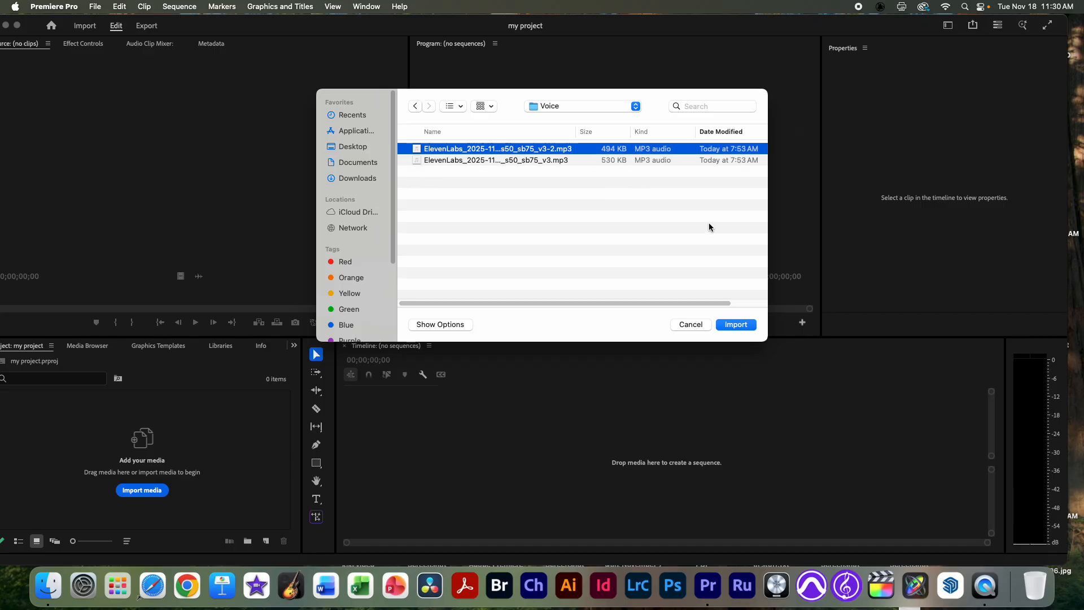
left_click(733, 327)
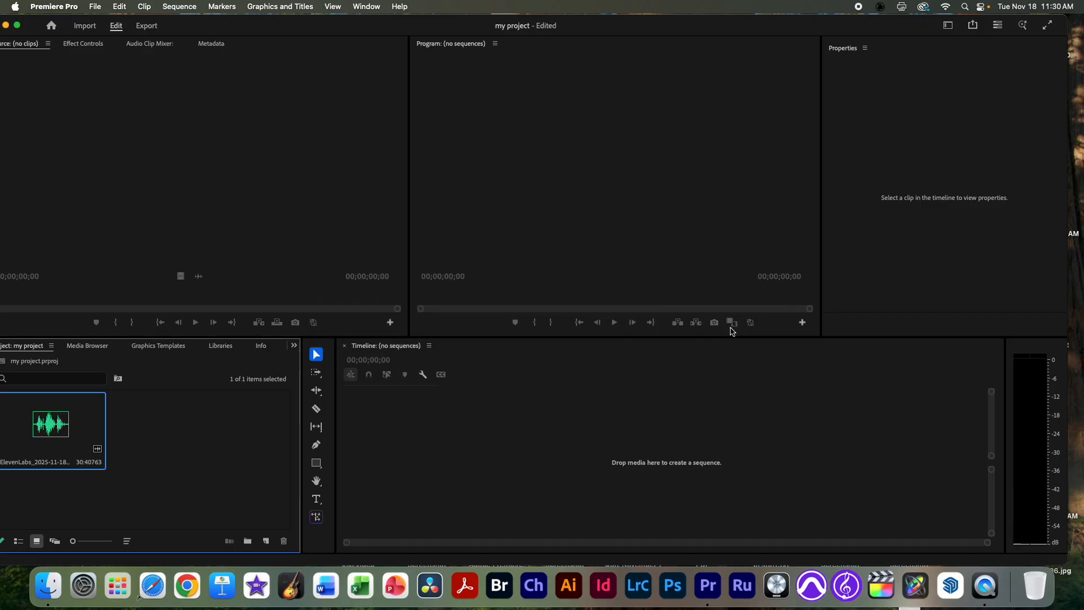
Step: Open the imported voice clip in the Source monitor and play short portions of it from about 6 seconds in
double_click(49, 428)
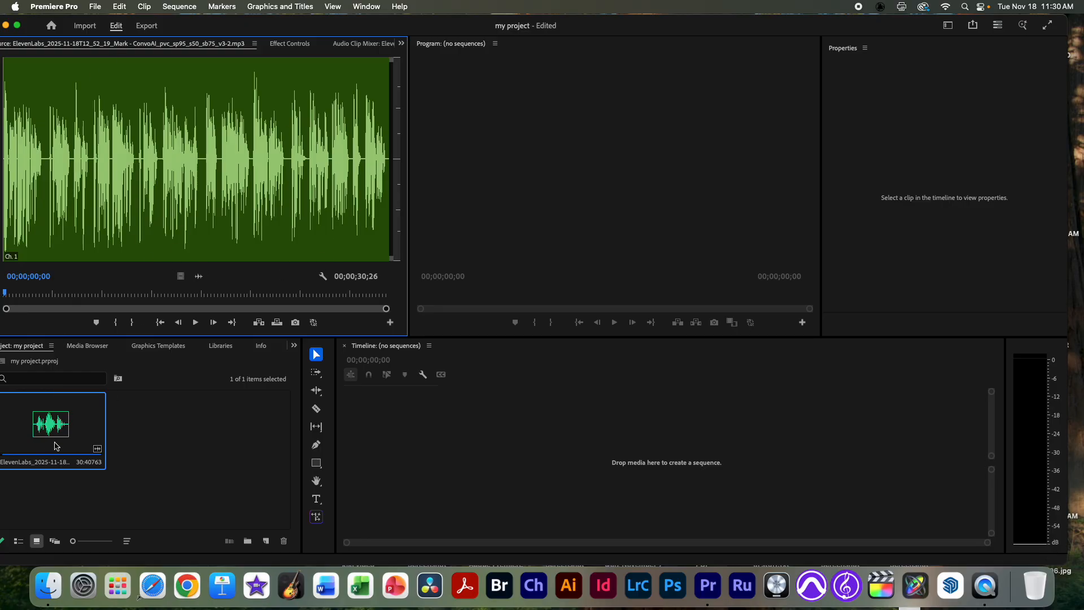
left_click(173, 440)
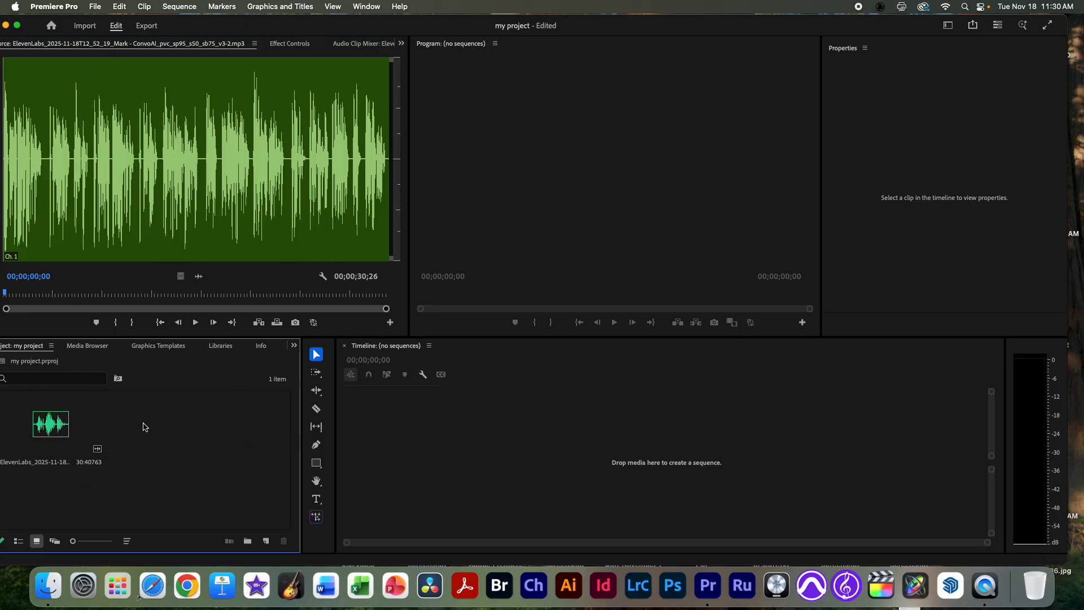
left_click(240, 232)
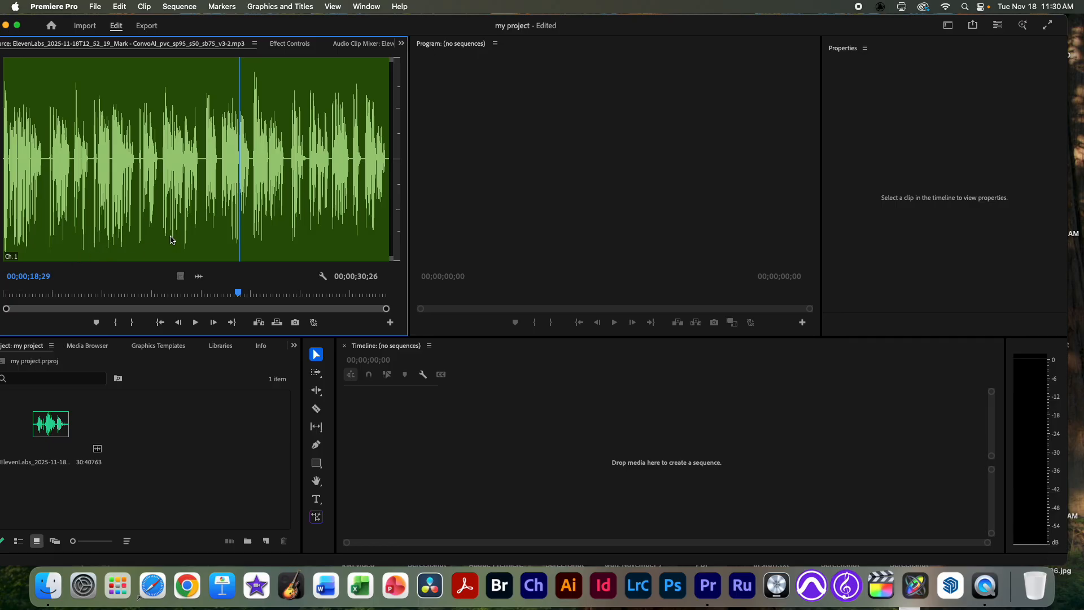
left_click_drag(239, 297, 76, 303)
key("space")
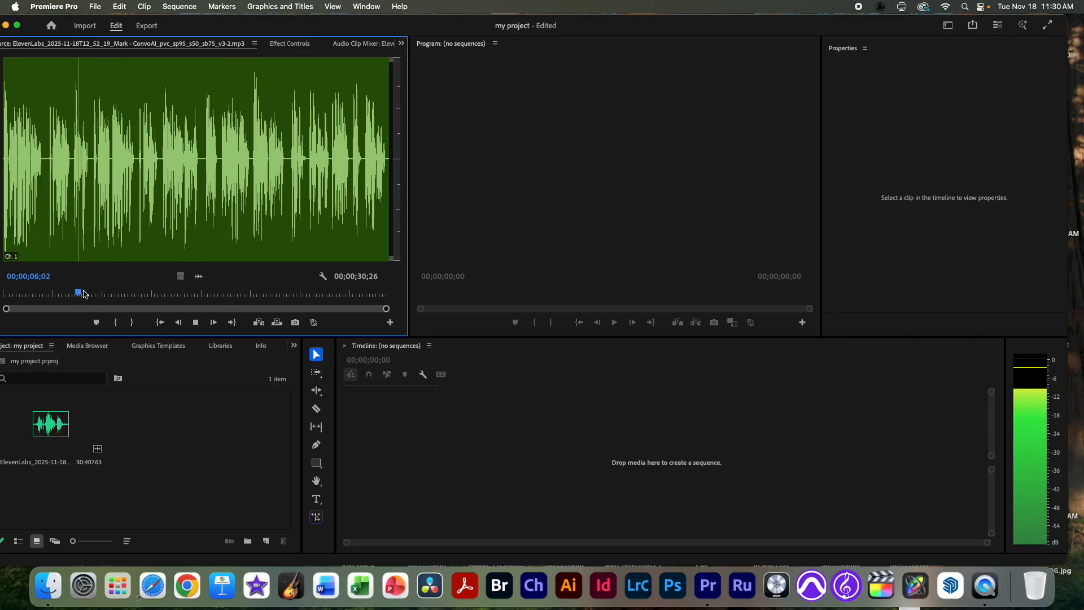
key("space")
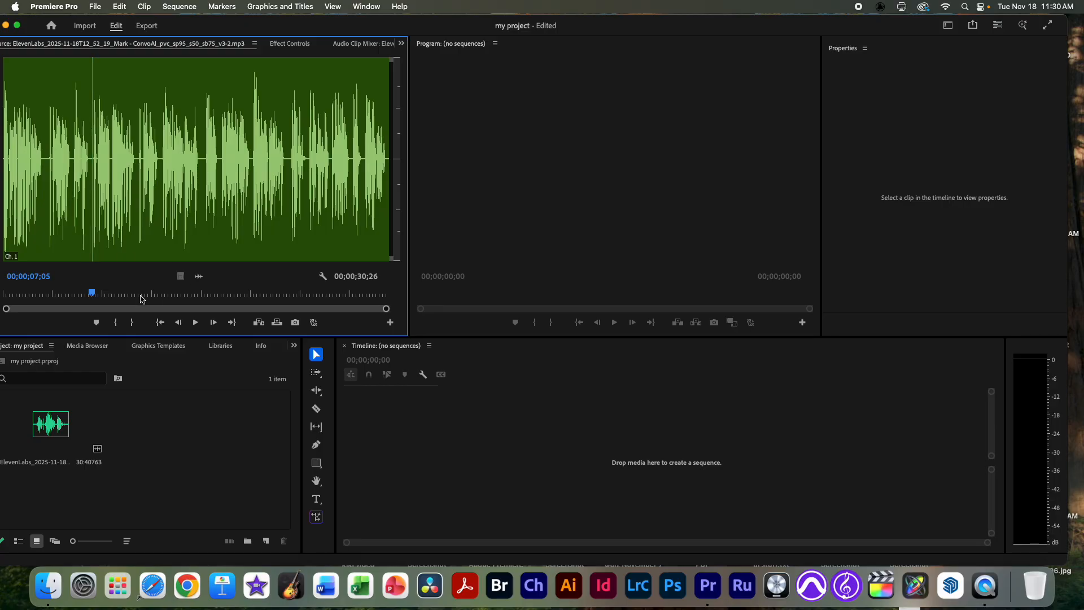
left_click(196, 322)
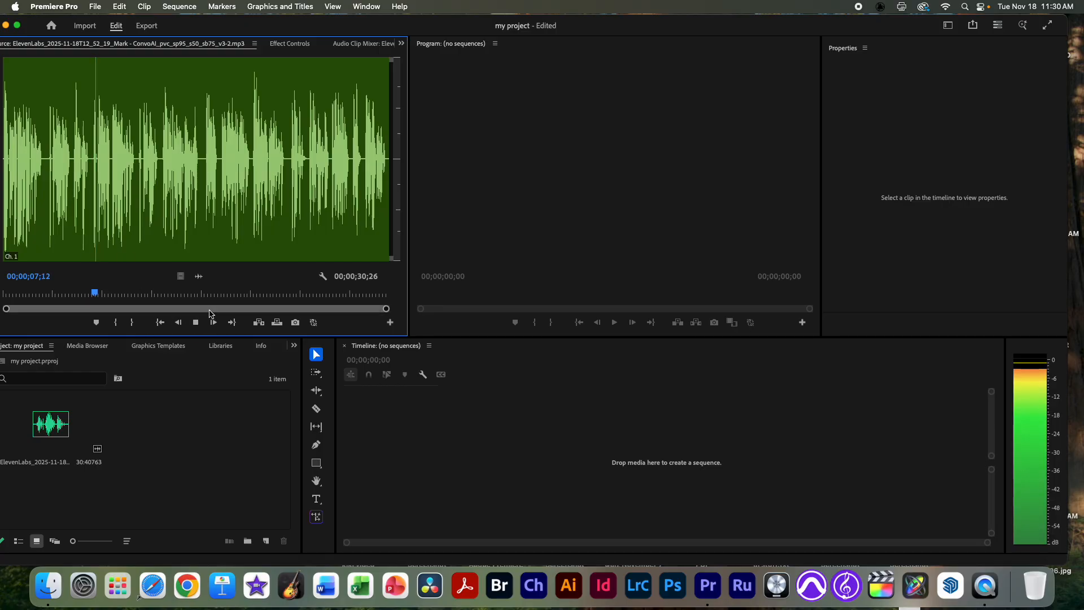
left_click(197, 323)
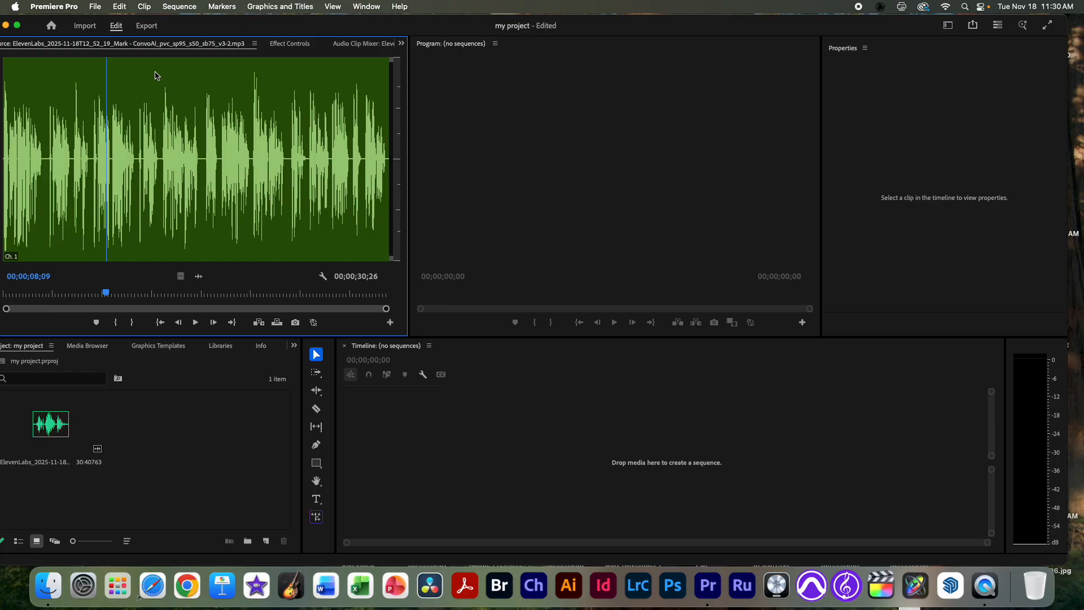
Step: Create a new sequence using the HD 1080p 29.97 fps preset
left_click(100, 10)
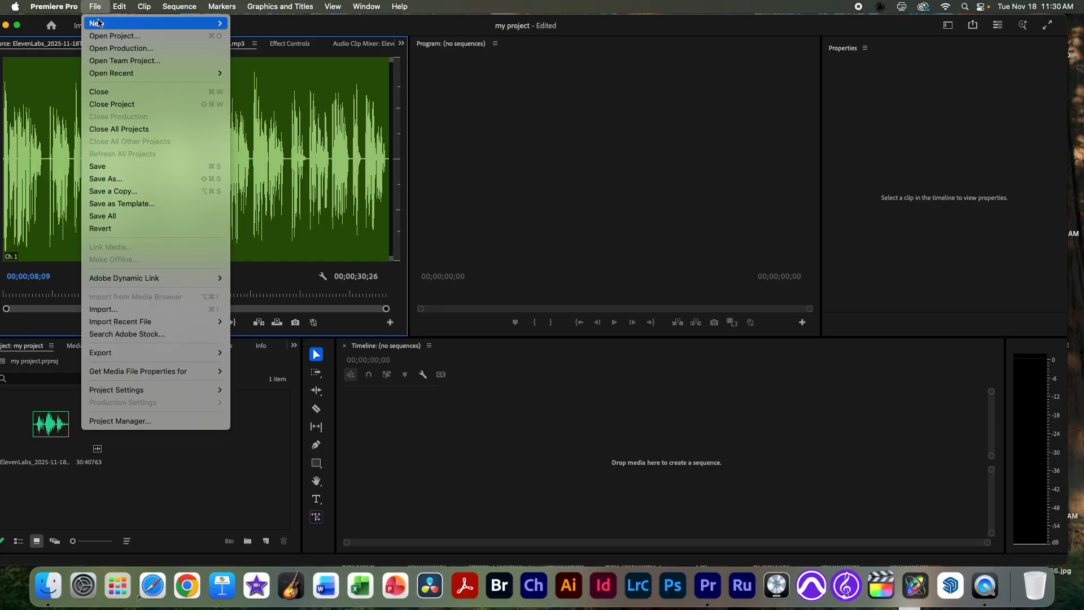
mouse_move(100, 24)
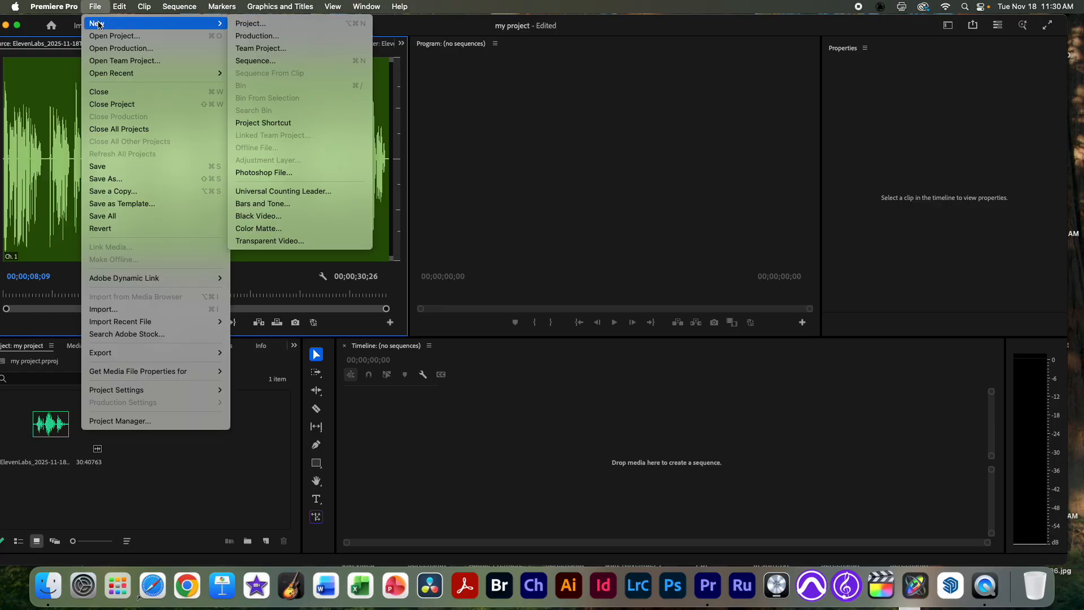
left_click(290, 61)
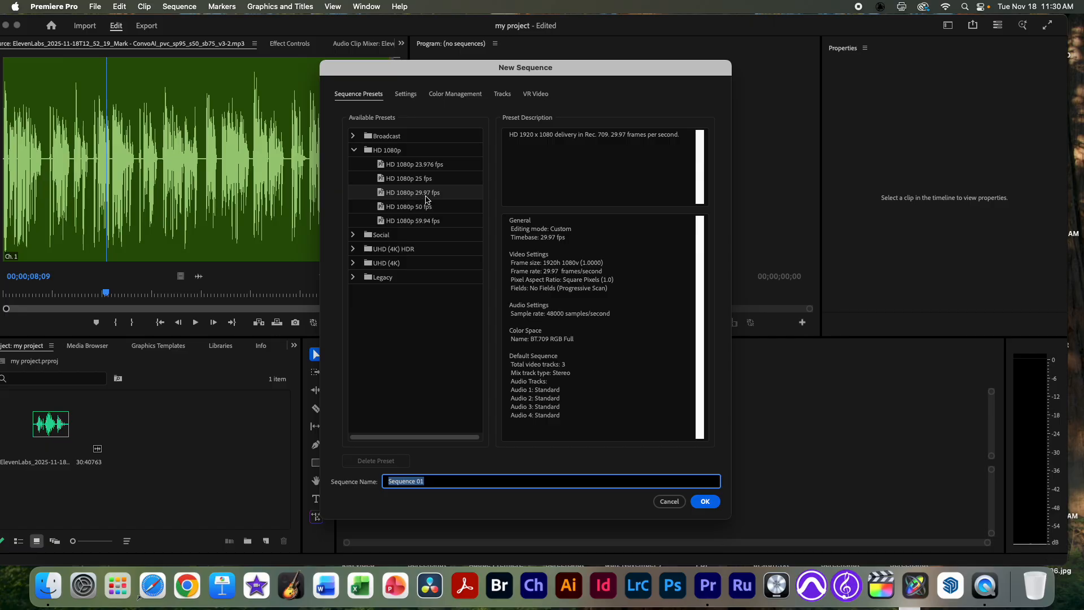
left_click(458, 195)
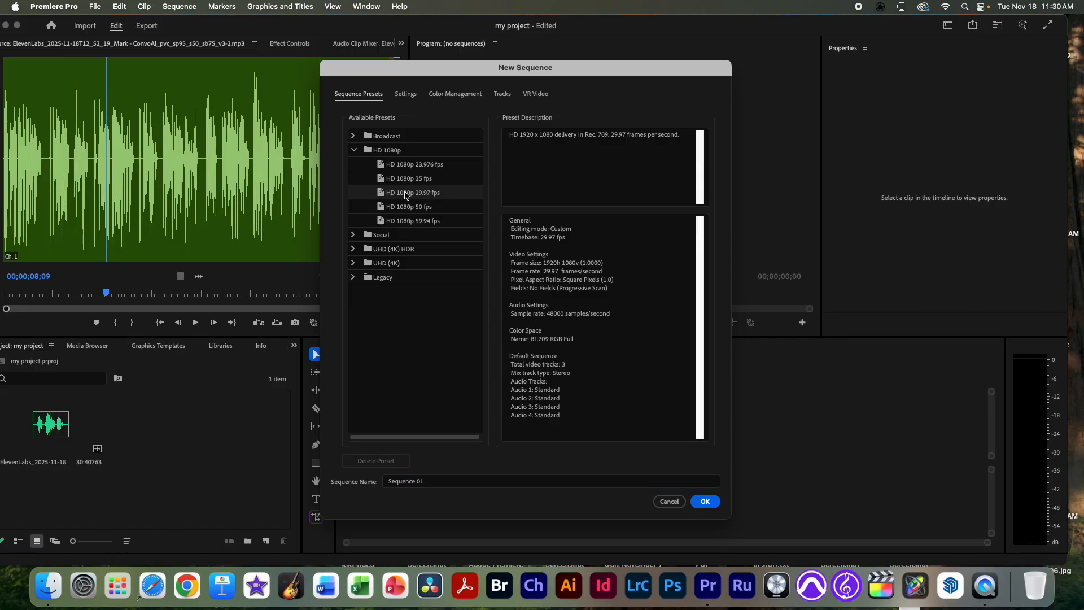
left_click(704, 500)
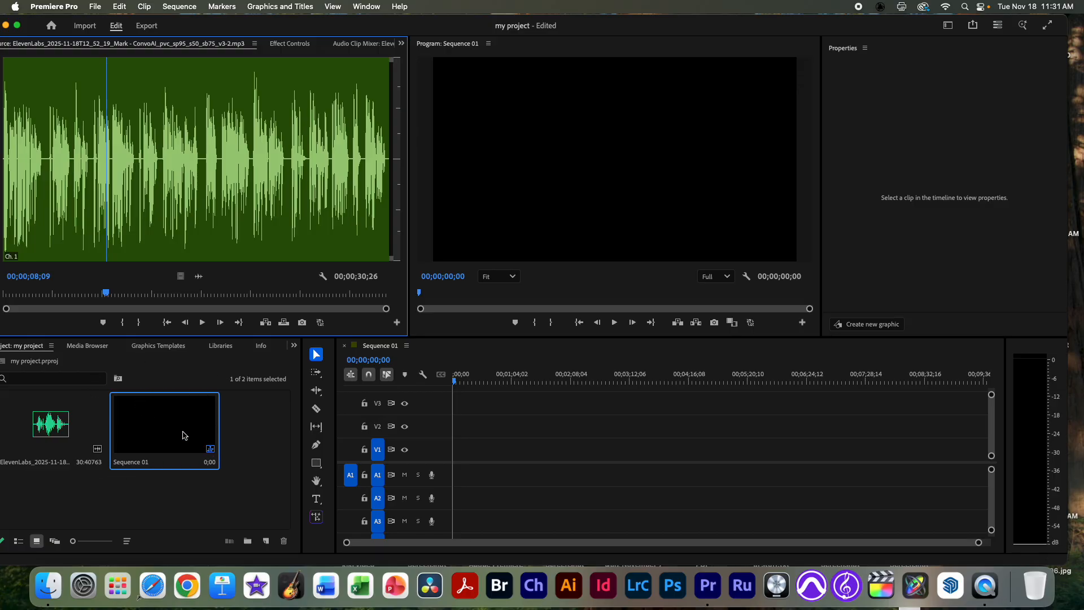
Step: Rename the new sequence "my movie" and open it in the timeline
left_click(146, 462)
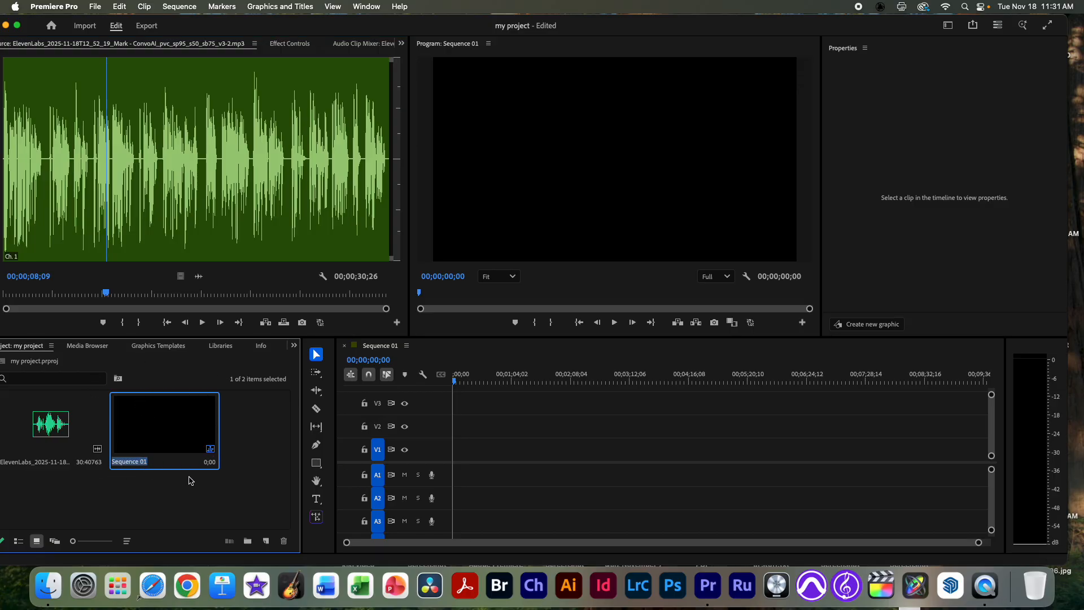
type("my movie")
key("Tab")
double_click(180, 429)
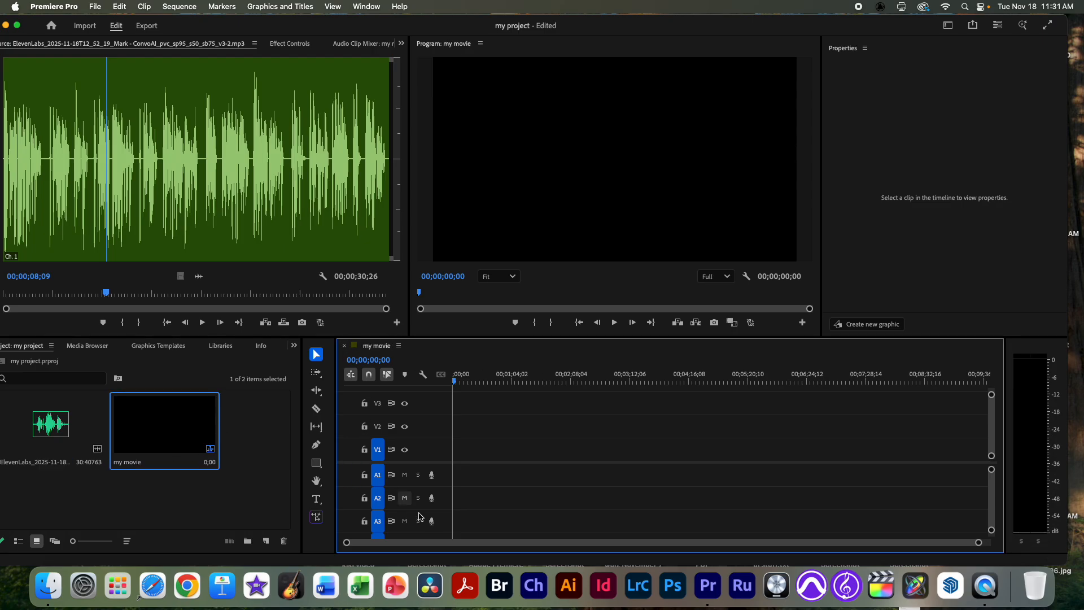
left_click(184, 422)
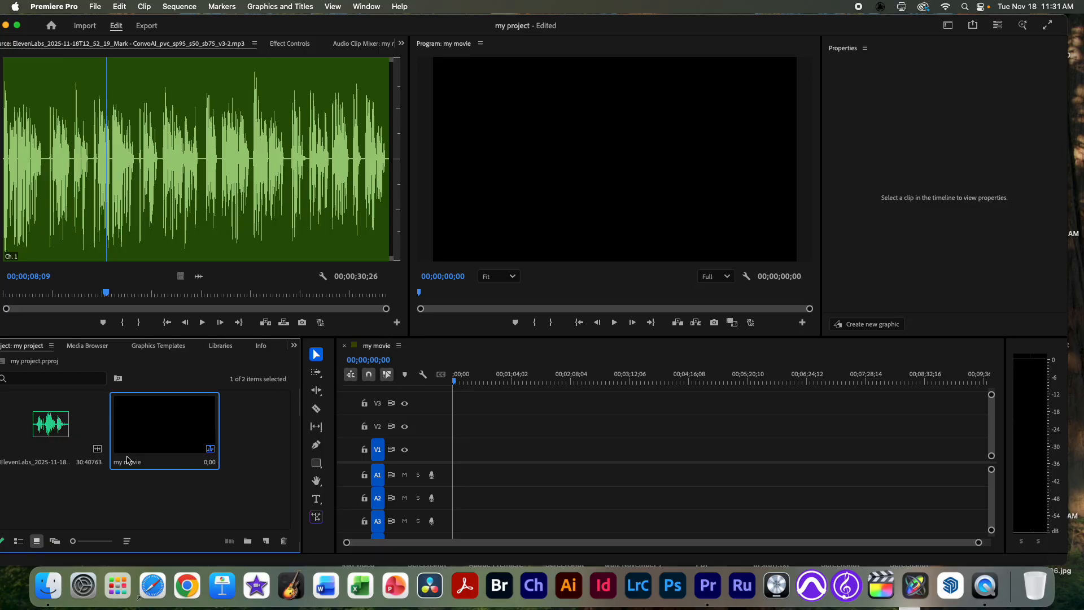
Step: Scrub the playheads of the empty my movie sequence and of the voice clip in the Source monitor
left_click(465, 382)
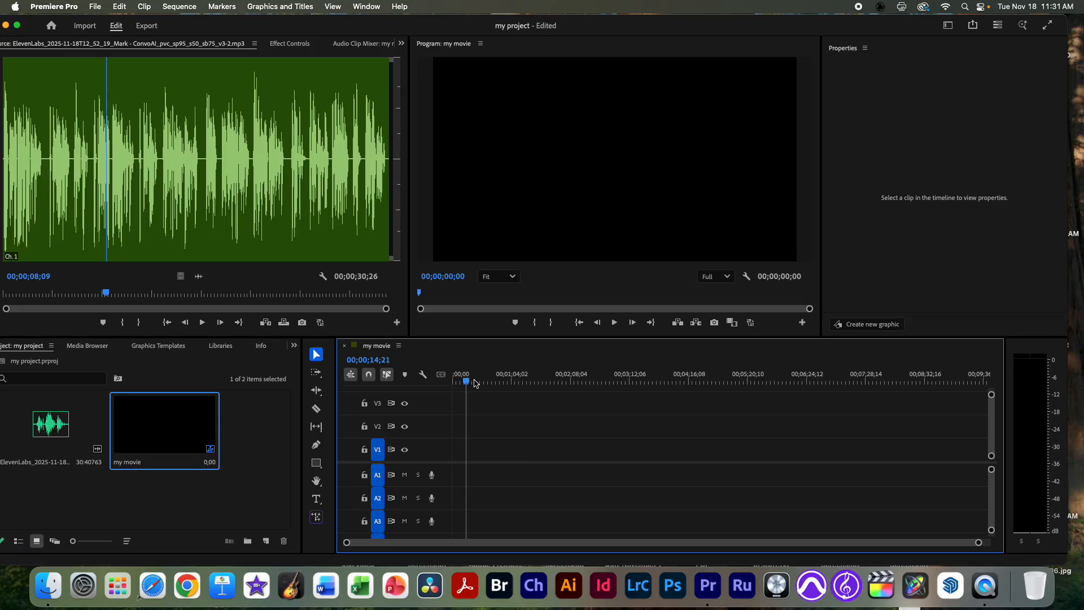
left_click_drag(474, 384, 452, 382)
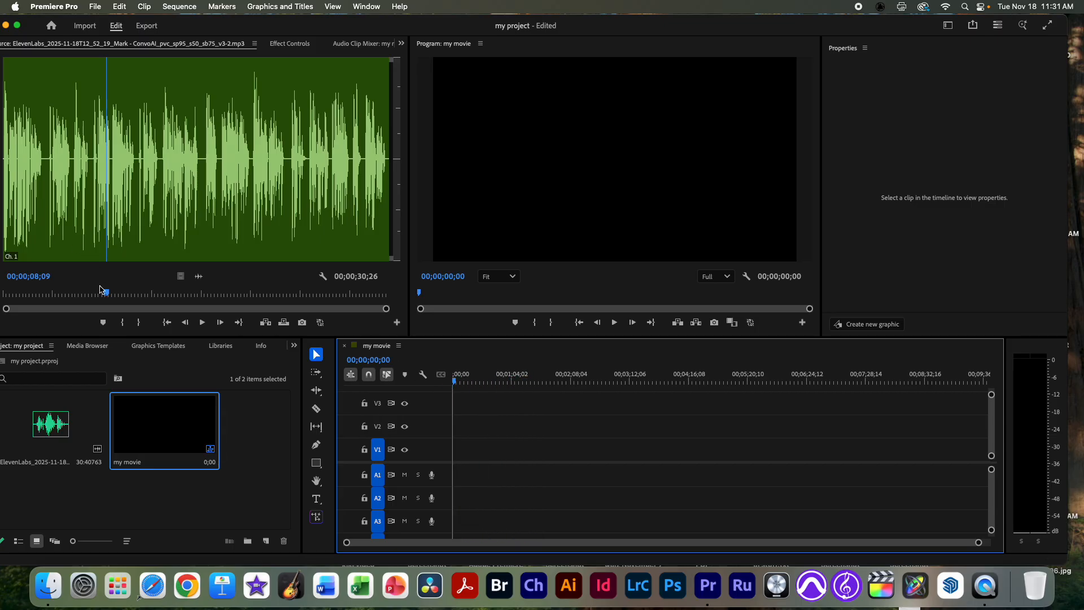
left_click_drag(107, 296, 133, 308)
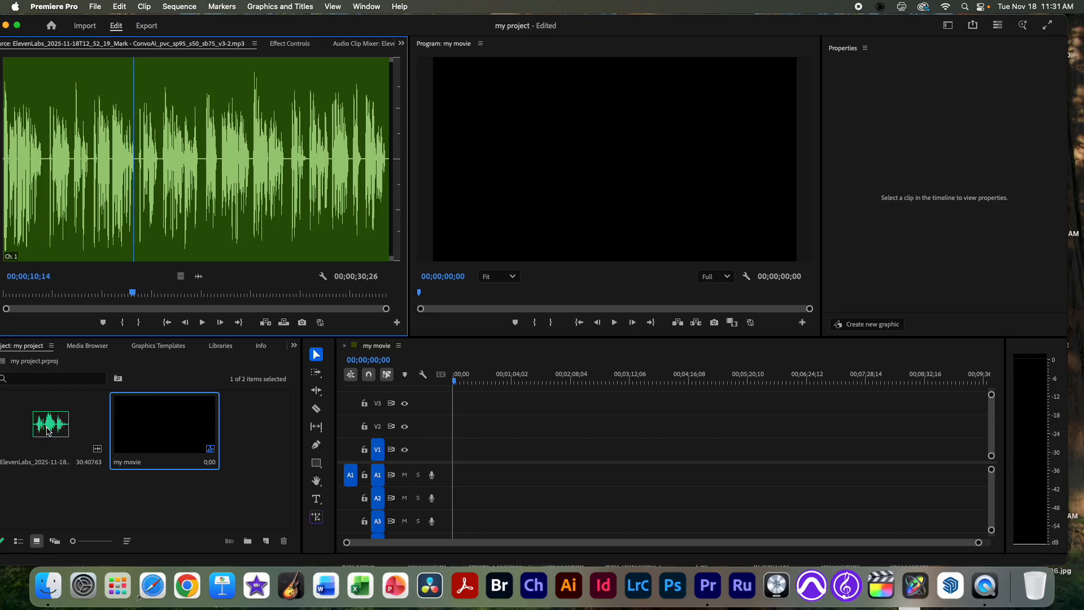
left_click_drag(458, 406, 521, 407)
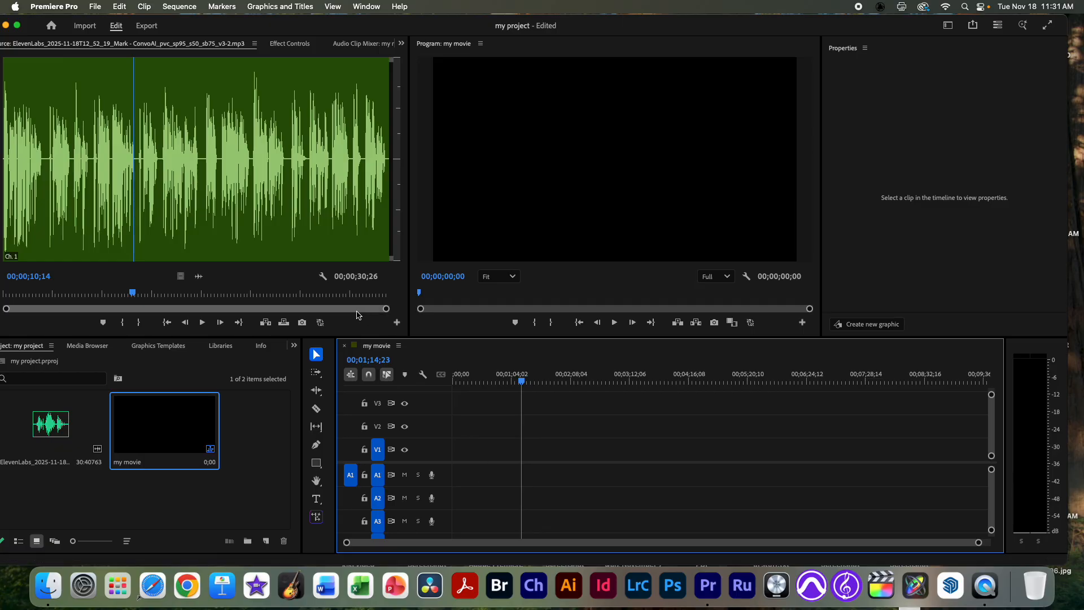
Step: Place the voice clip's audio from the Source monitor at the start of track A1 in the my movie sequence
left_click(201, 279)
left_click_drag(317, 389, 452, 468)
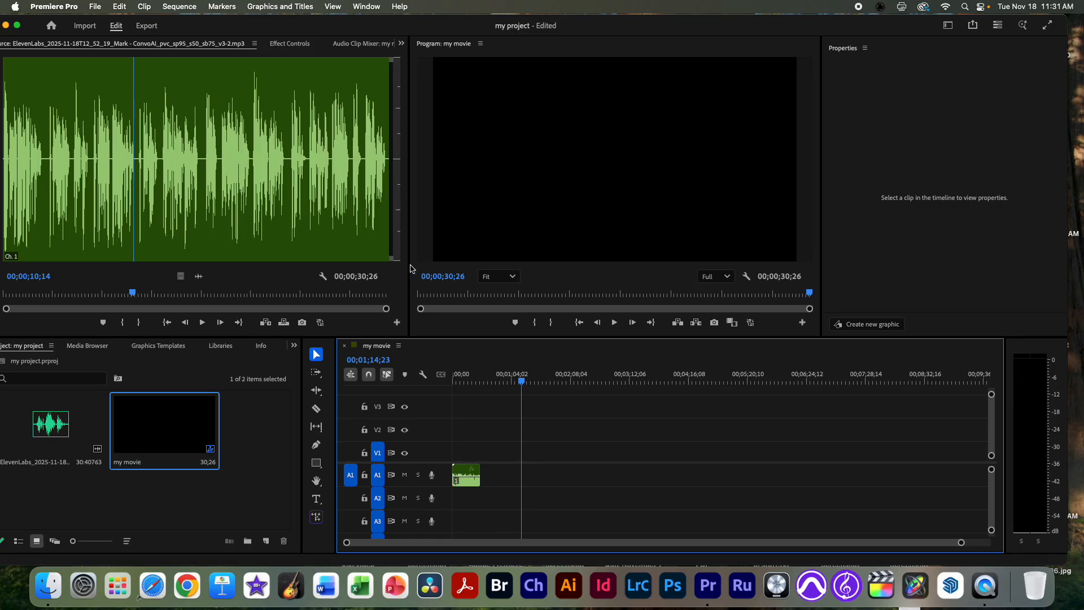
left_click(384, 259)
left_click(543, 197)
left_click(271, 402)
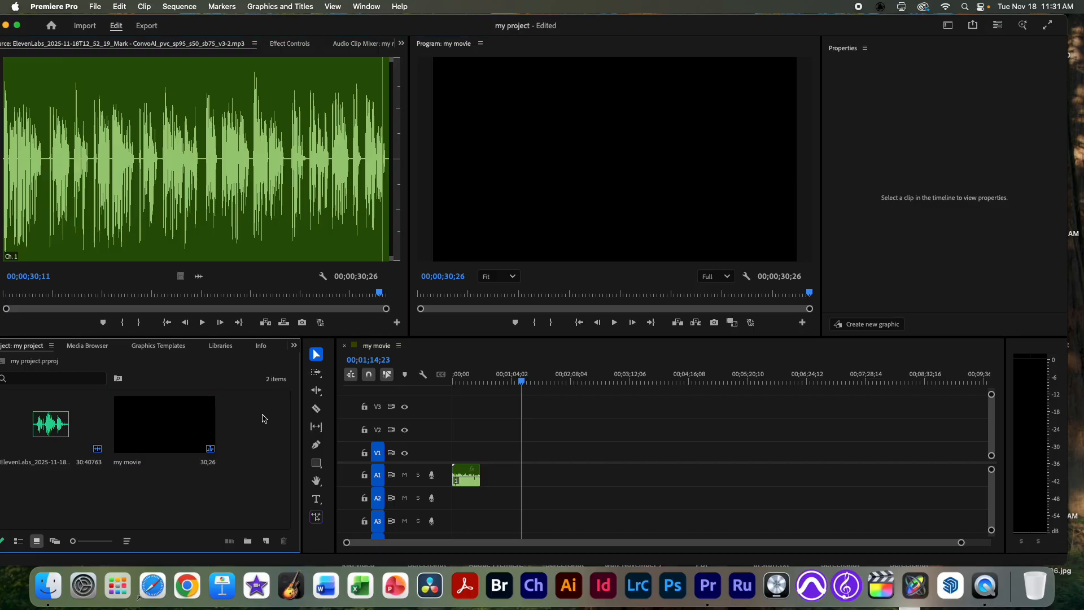
left_click(179, 100)
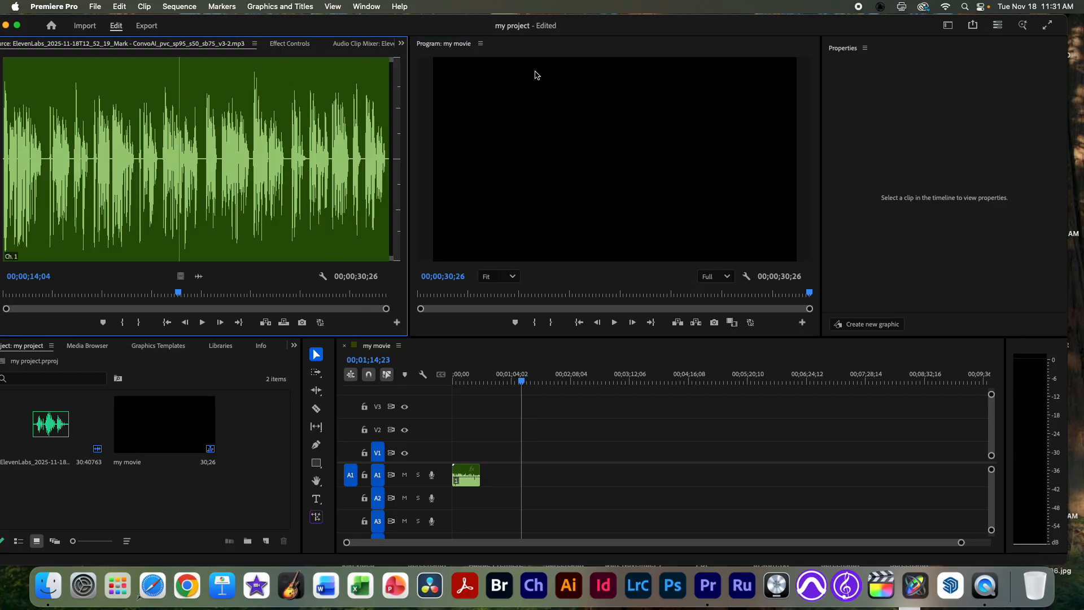
Step: Examine the voice clip on track A1 at several timeline magnifications
left_click(593, 160)
left_click(521, 473)
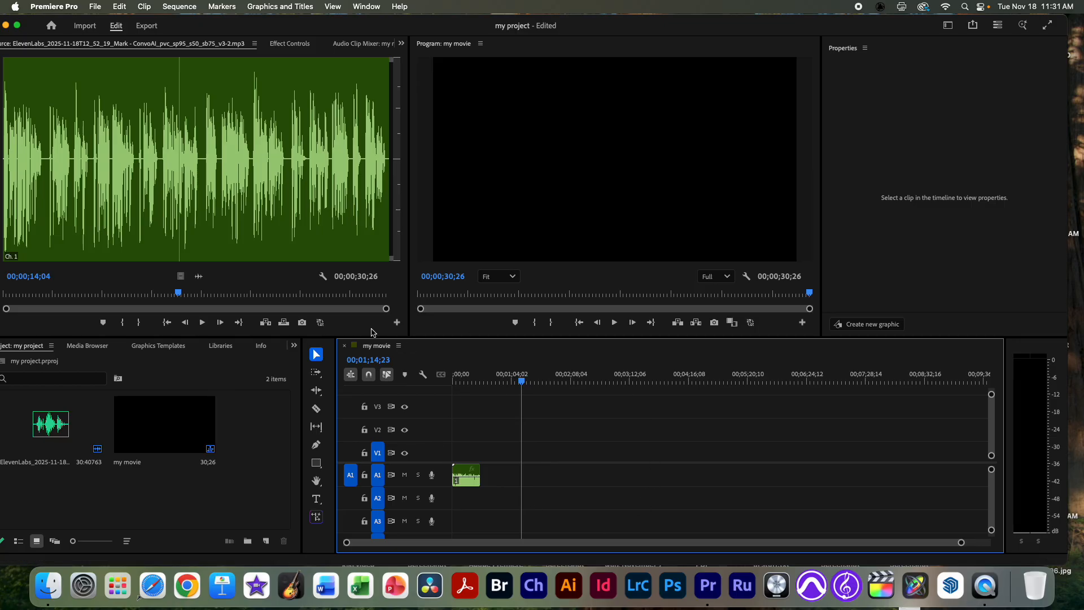
key("minus")
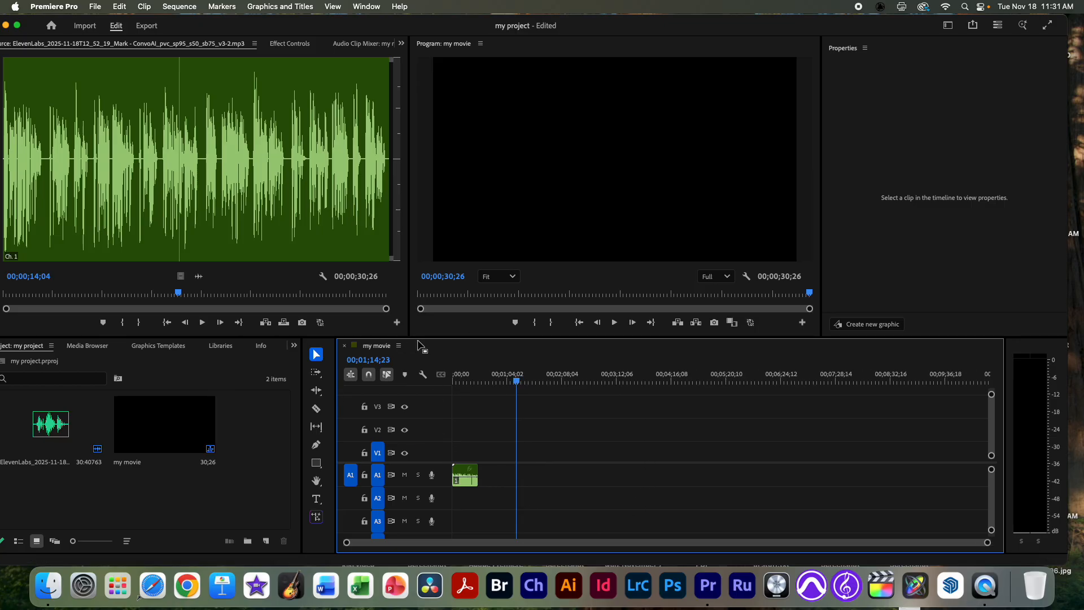
key("equal")
key("equal")
key("equal")
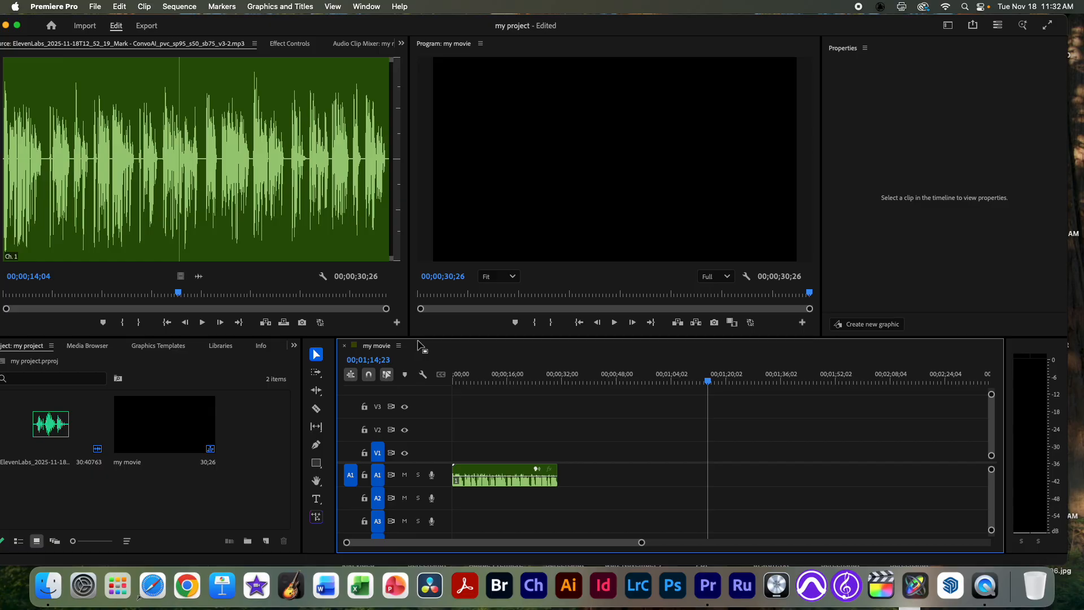
key("minus")
key("minus")
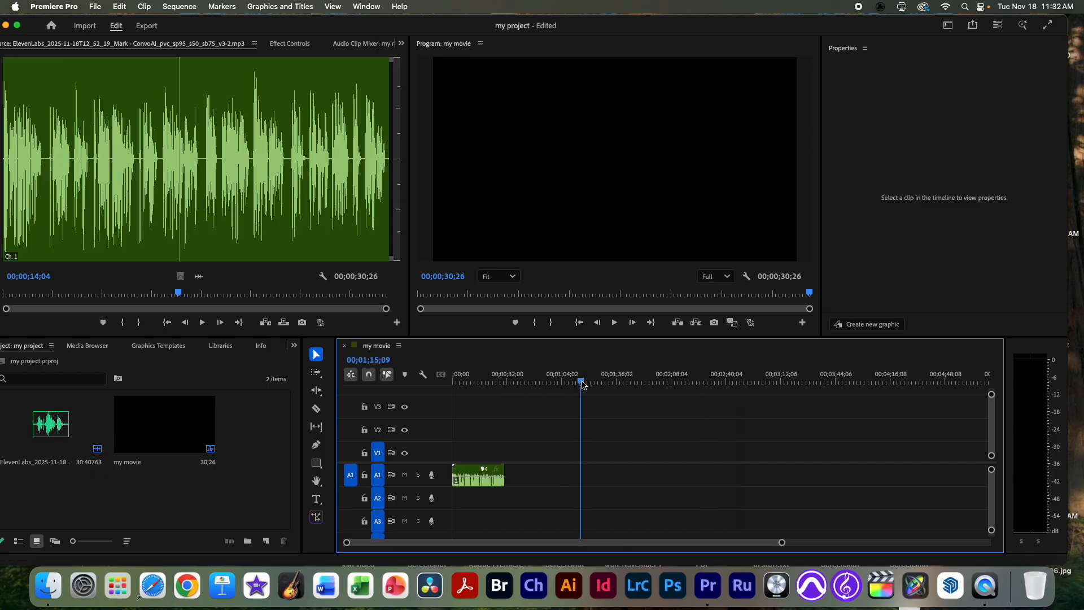
Step: Scrub the my movie playhead back into the voice clip, to about 00;00;13;16, and play a short section
left_click_drag(580, 382, 480, 382)
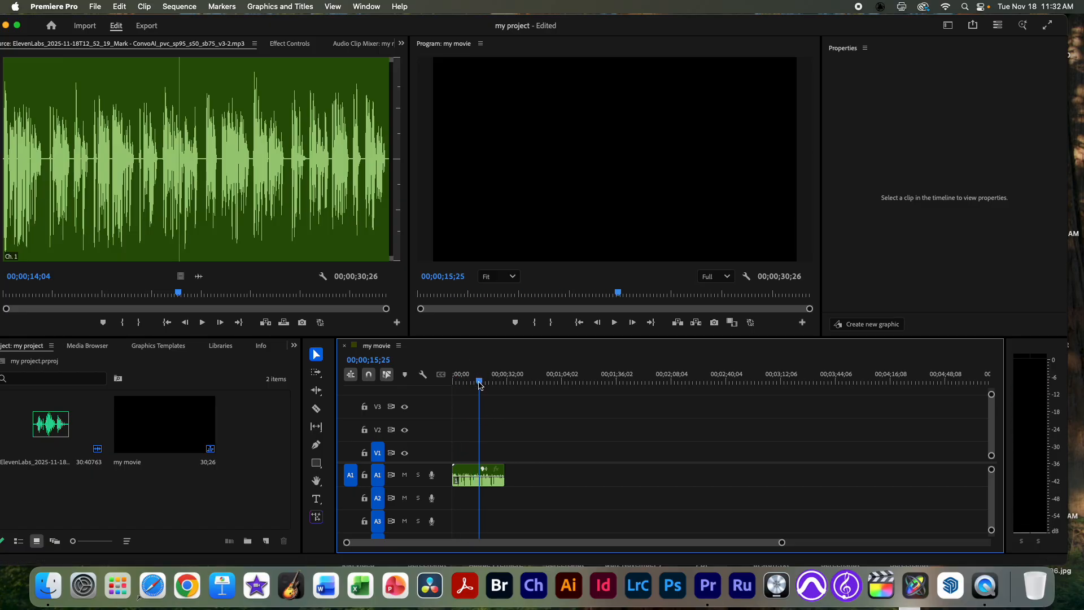
mouse_move(479, 384)
left_mouse_down()
mouse_move(468, 383)
mouse_move(493, 383)
mouse_move(475, 384)
left_mouse_up()
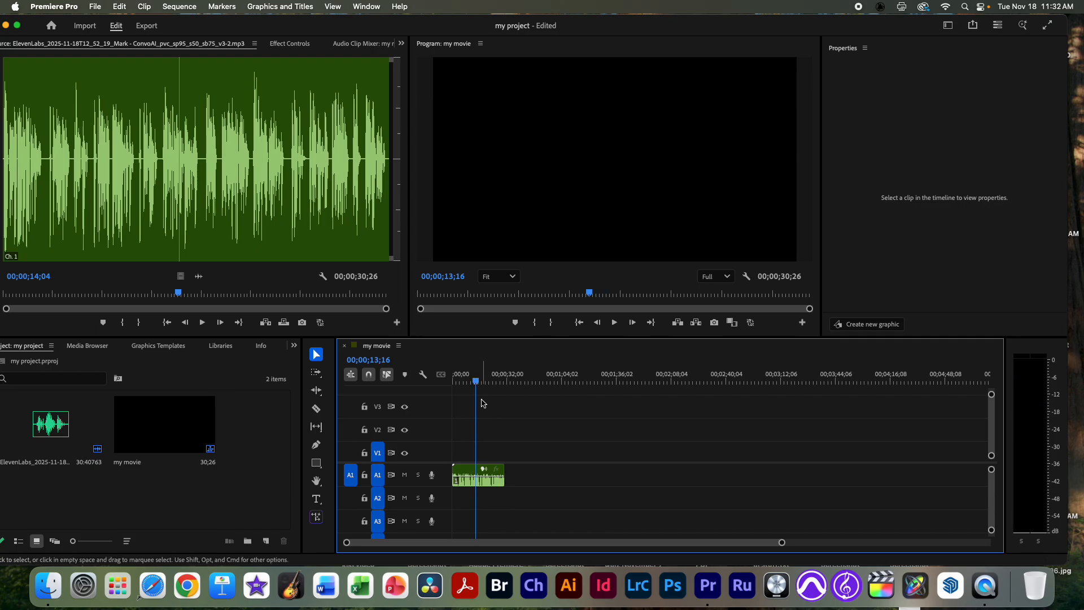
key("space")
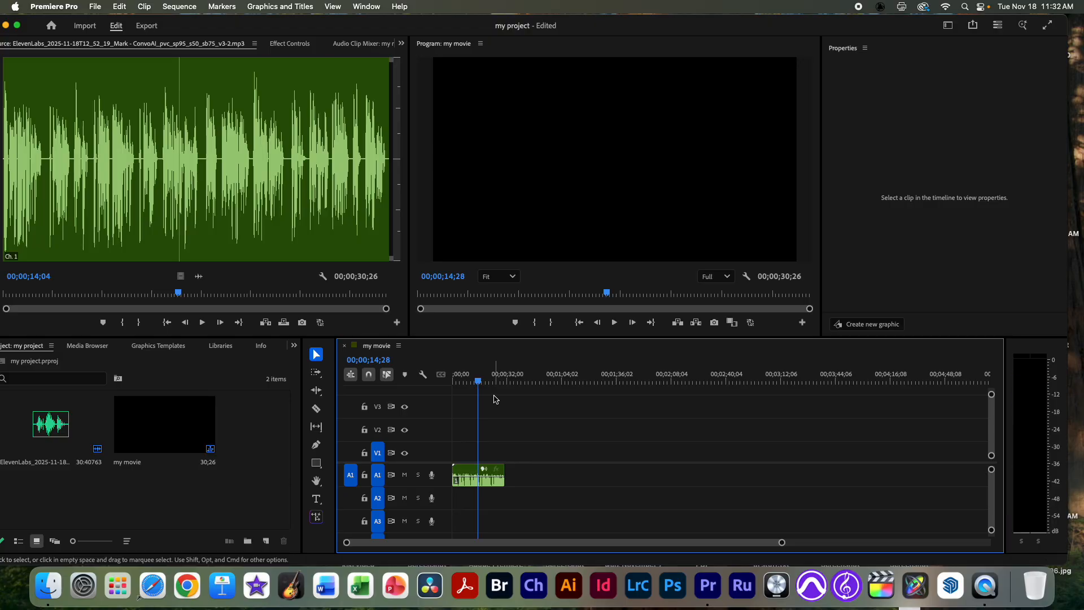
Step: Move the playhead to about 00;00;02;20 and increase the height of track A1 to enlarge the waveform
key("=")
key("=")
key("=")
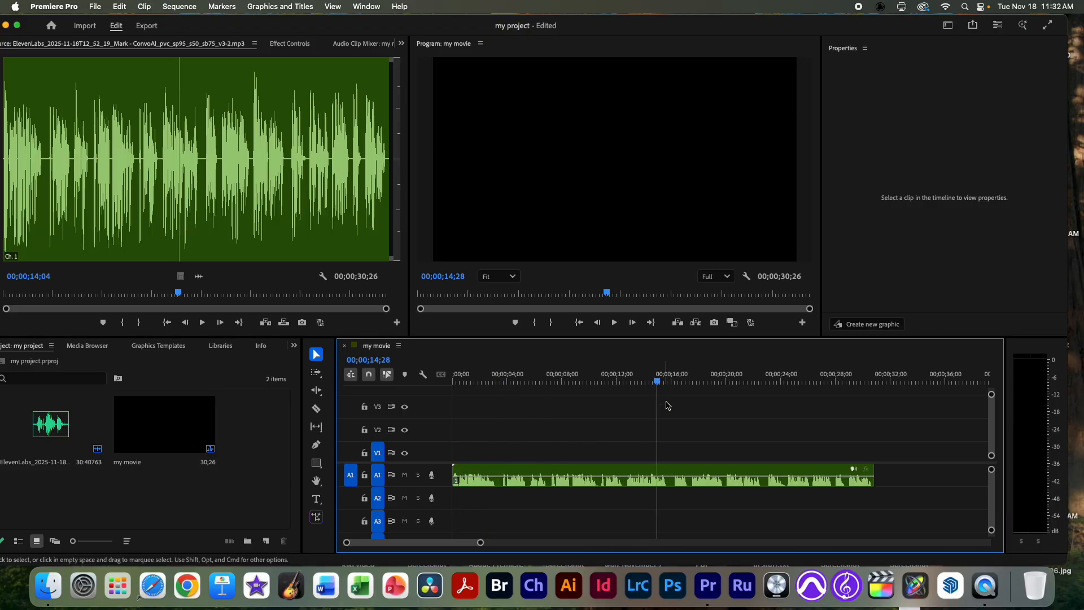
left_click_drag(657, 381, 489, 382)
left_click_drag(410, 486, 429, 510)
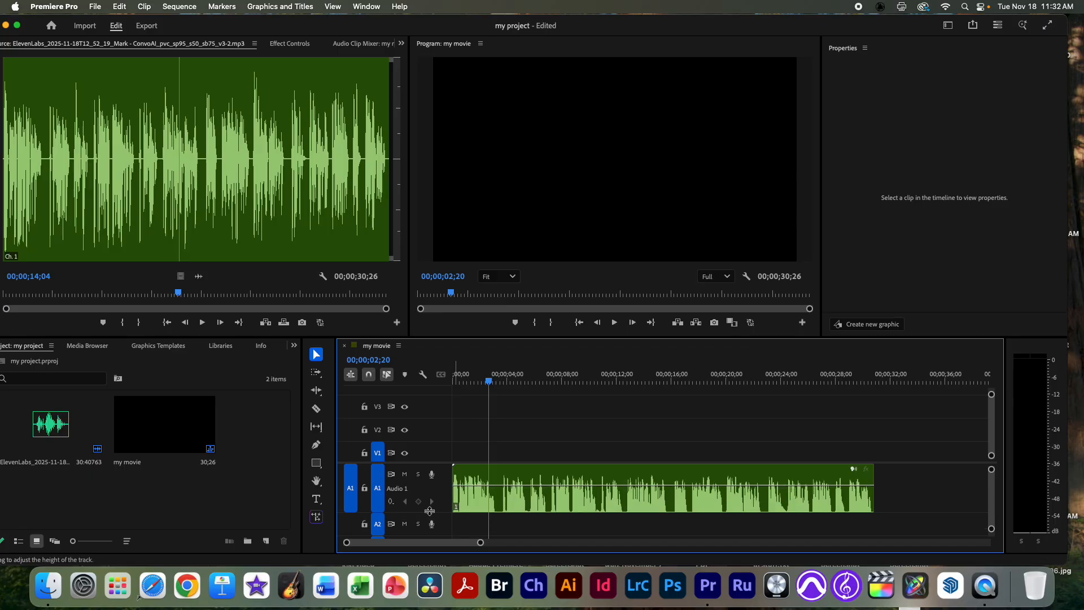
Step: Play the voice clip from 00;00;02;20 into the first pause, up to about 00;00;03;16, and inspect its waveform
key("=")
key("=")
key("=")
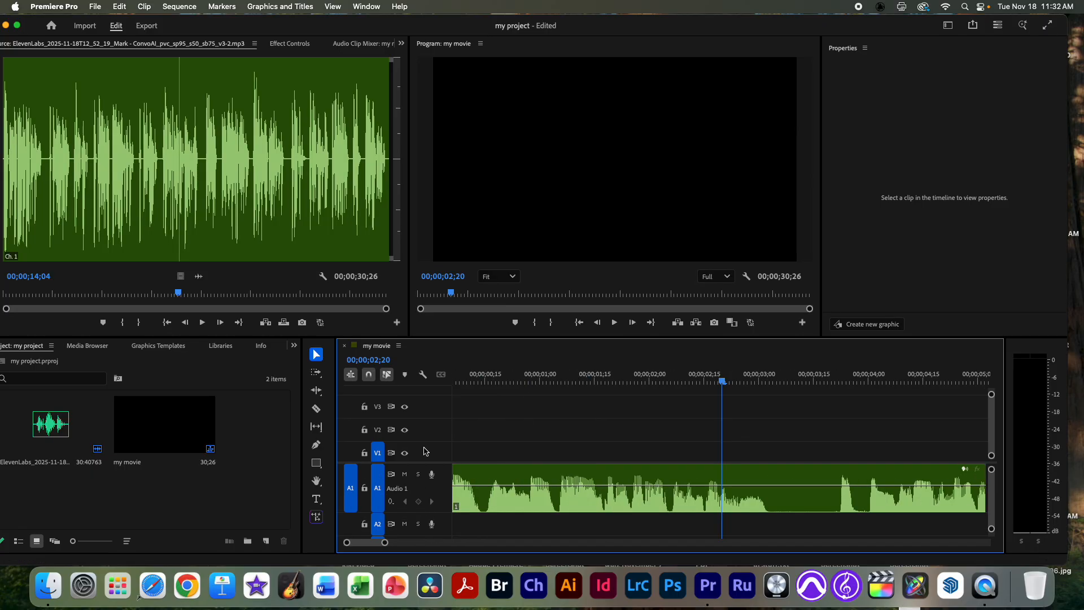
key("space")
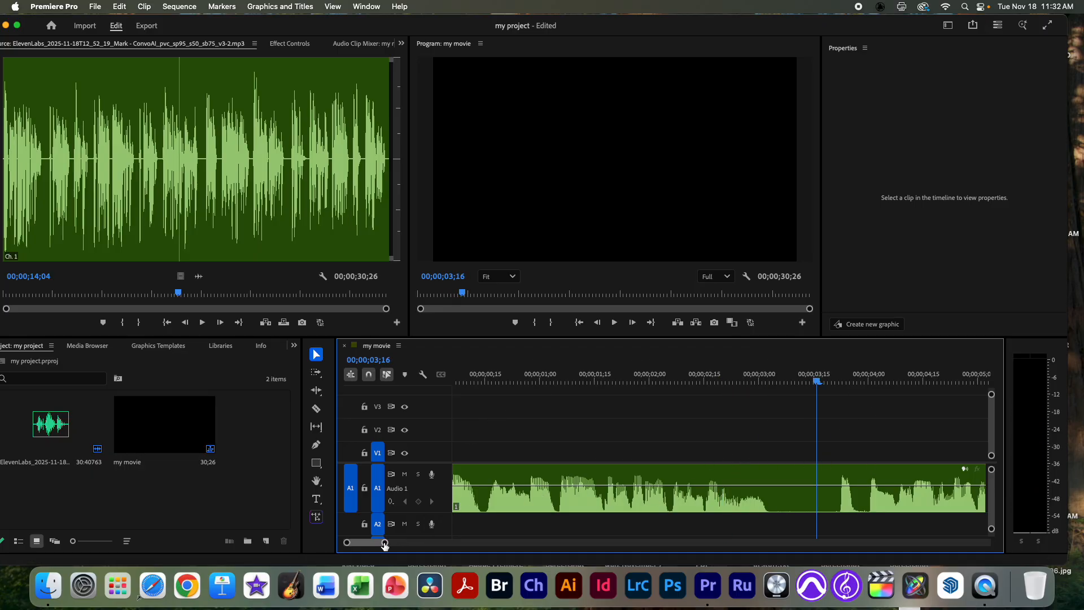
left_click_drag(385, 542, 403, 542)
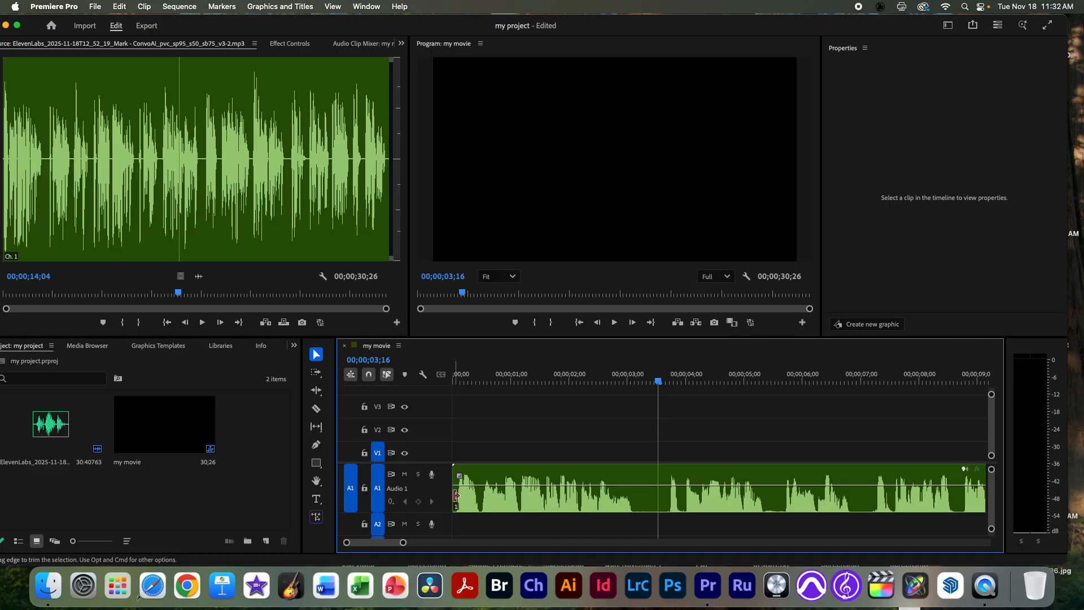
mouse_move(456, 495)
left_mouse_down()
mouse_move(632, 497)
mouse_move(453, 497)
left_mouse_up()
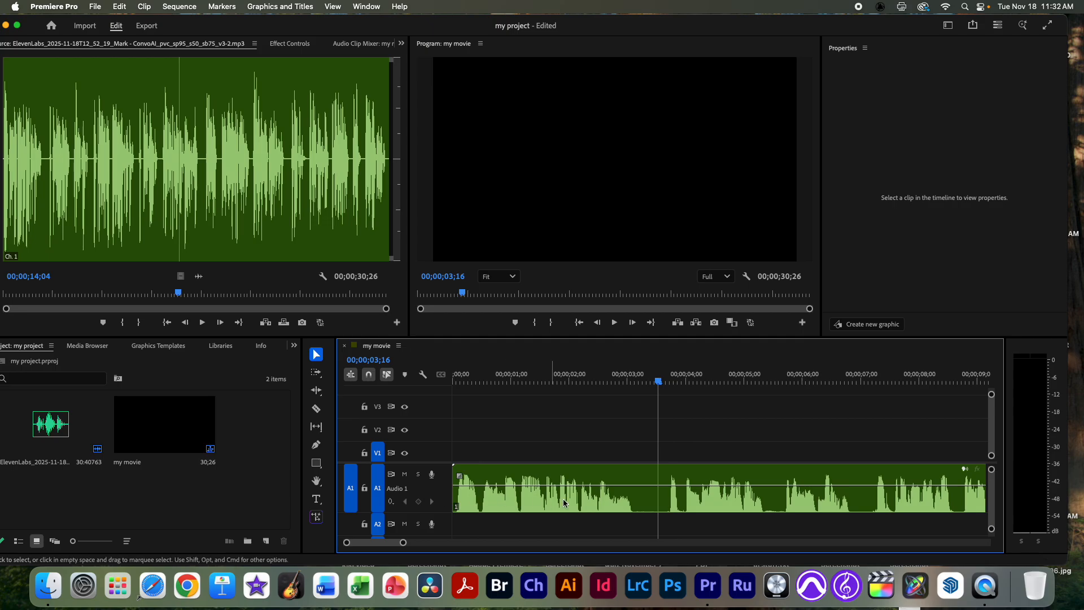
Step: Split the voice clip with the Razor tool at about 3;19 and 3;28, around the short sound following the first pause
left_click(320, 410)
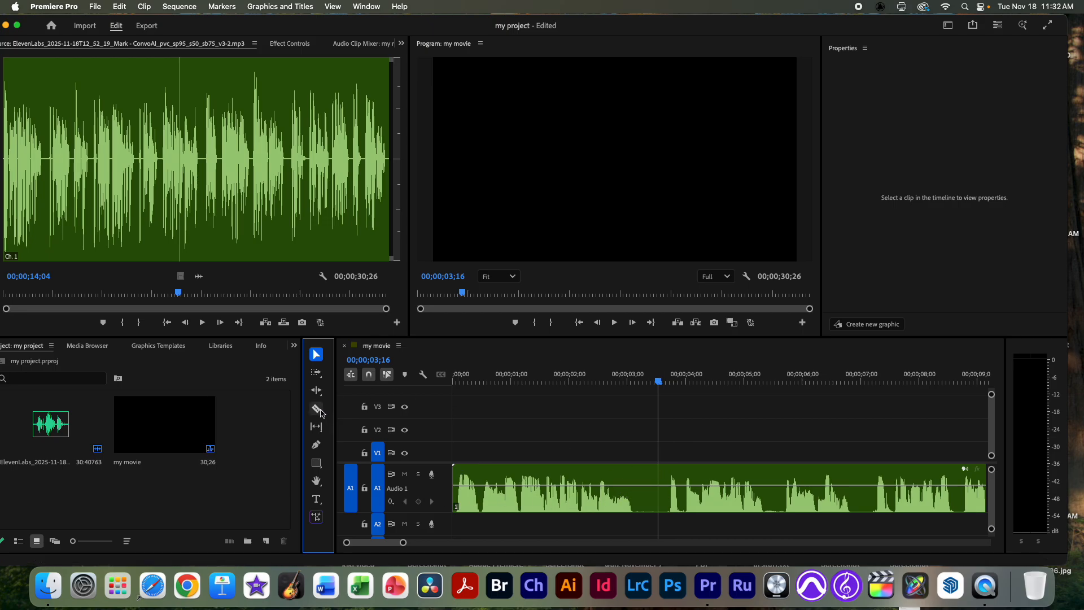
left_click(320, 410)
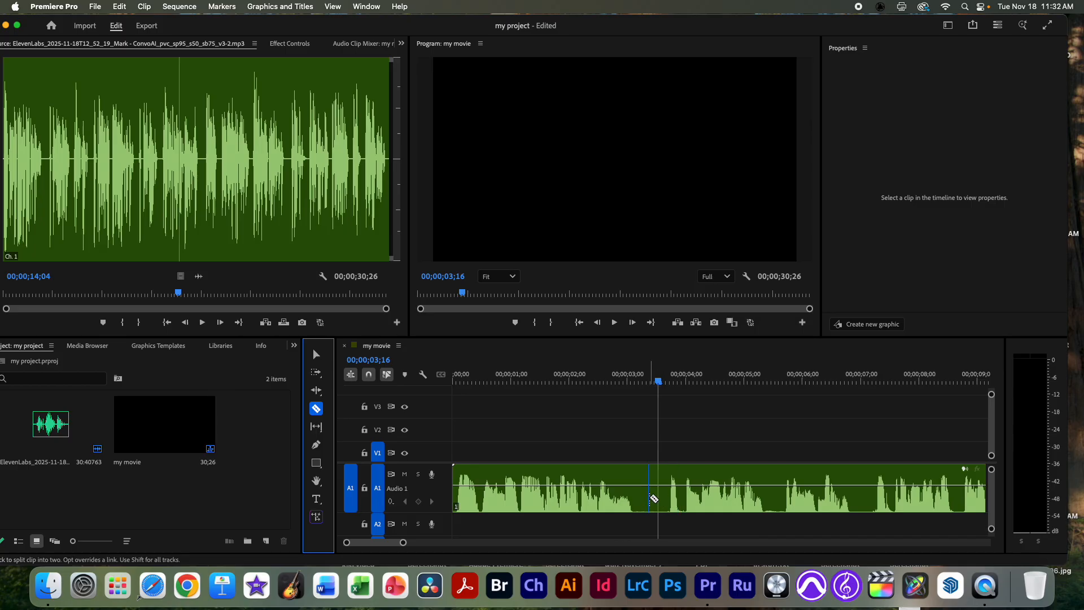
key("=")
key("=")
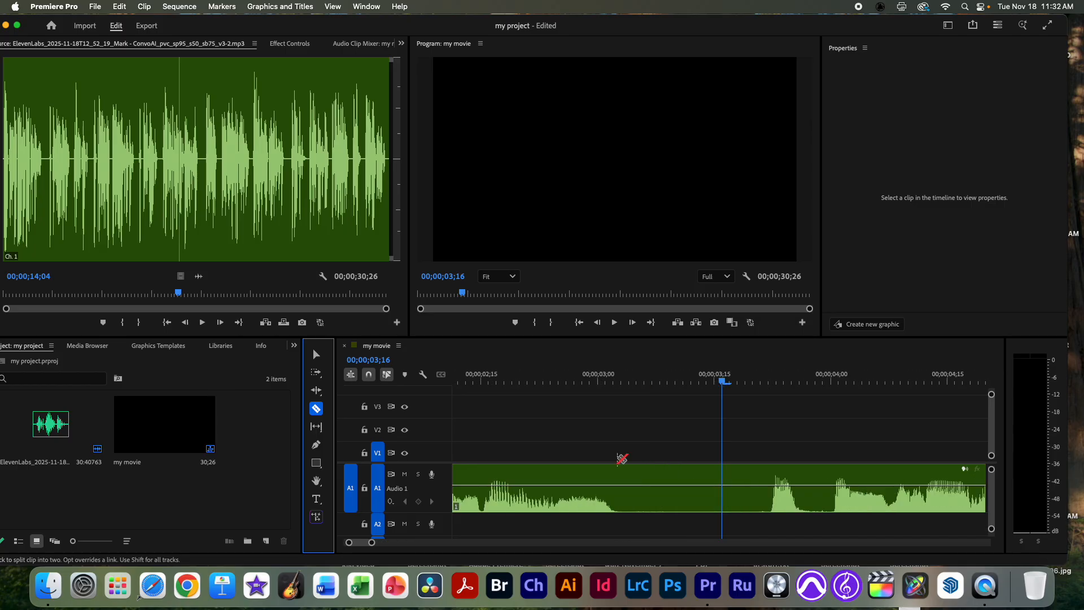
left_click(745, 492)
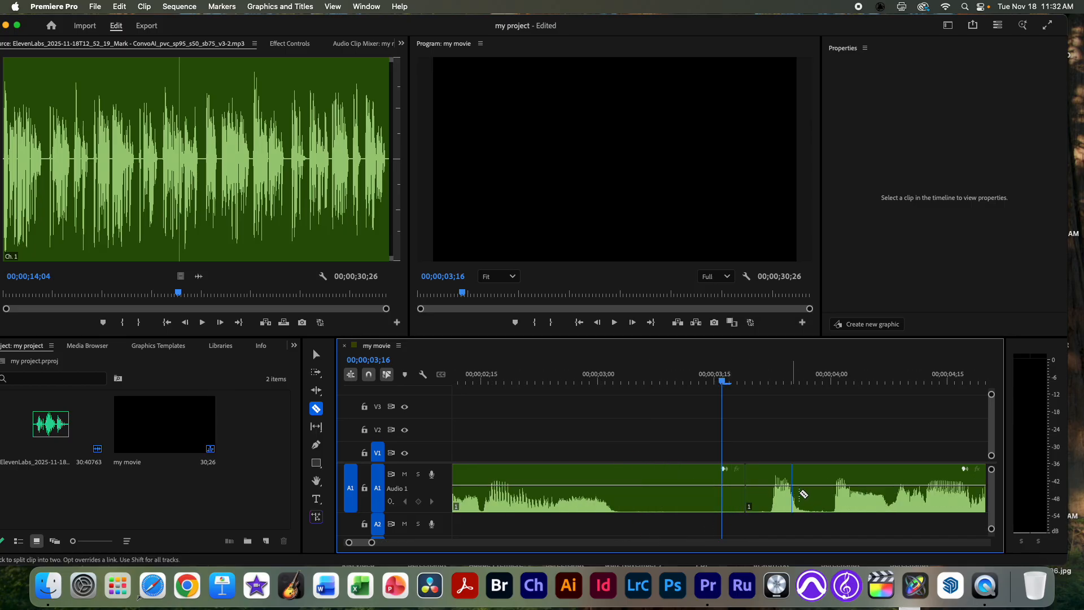
left_click(817, 483)
key("space")
key("space")
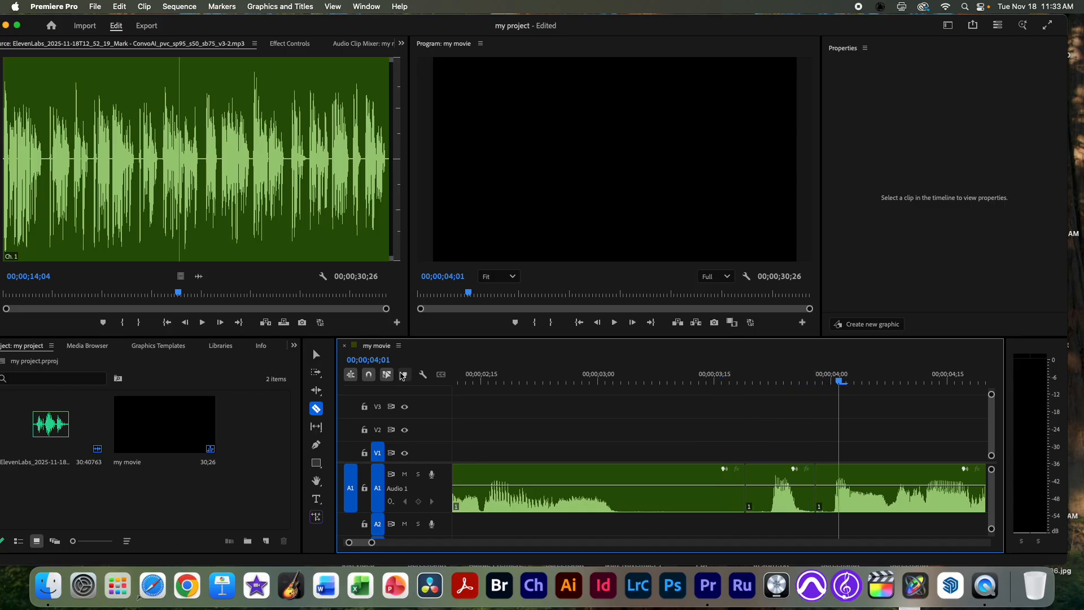
Step: Delete the short voice segment between the two cuts on track A1
key("v")
left_click(786, 506)
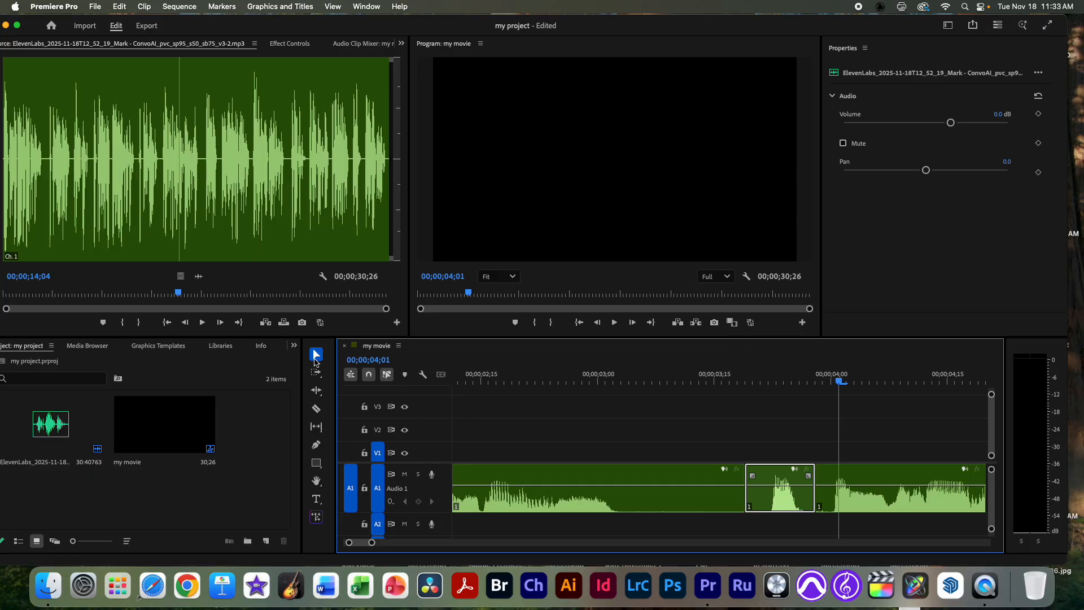
left_click(316, 409)
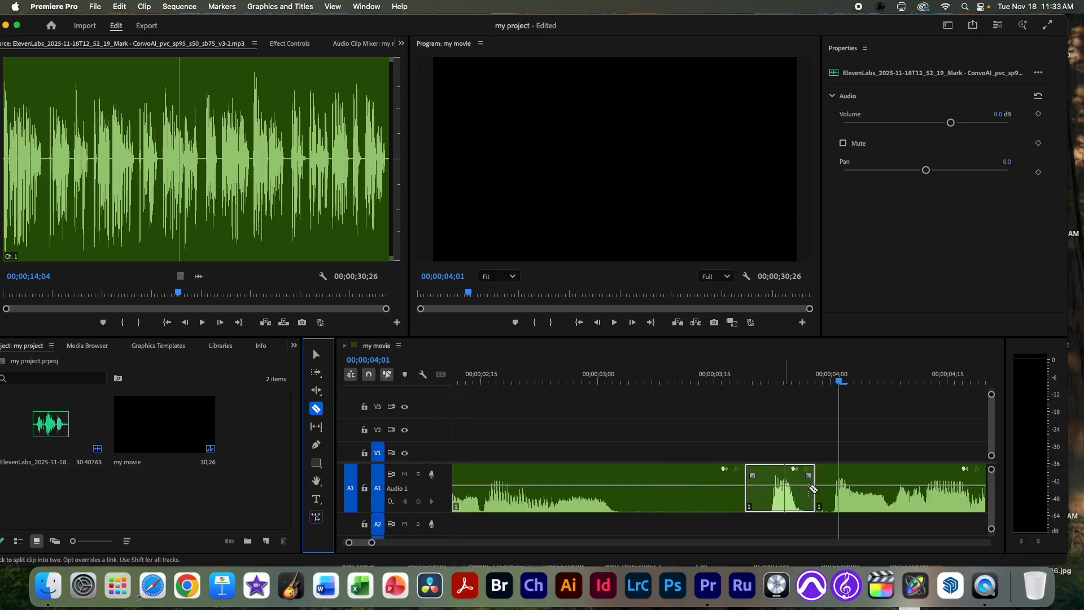
left_click(316, 355)
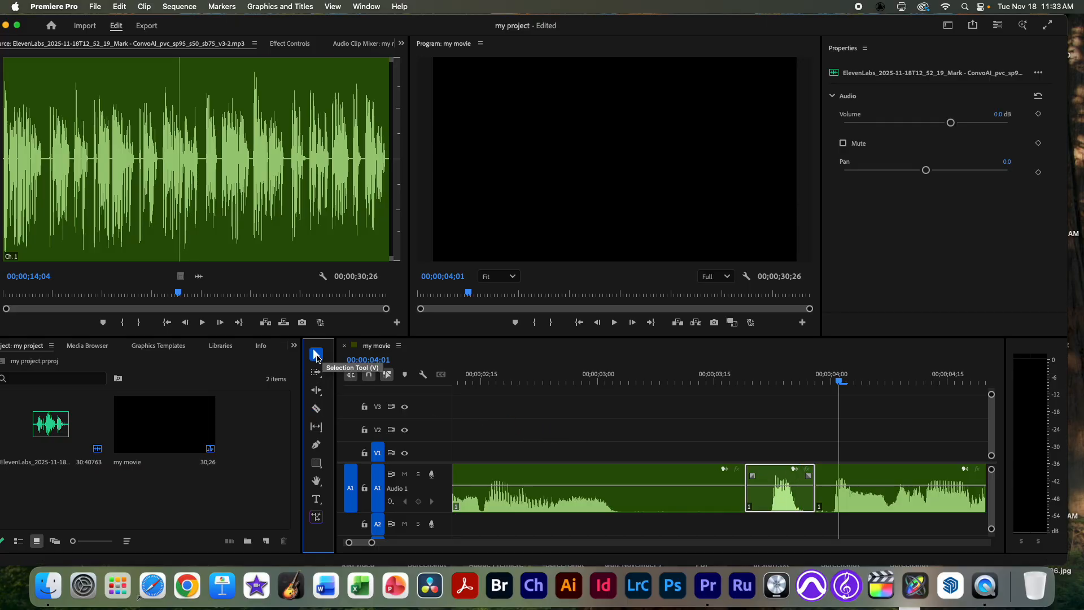
left_click_drag(772, 430, 784, 497)
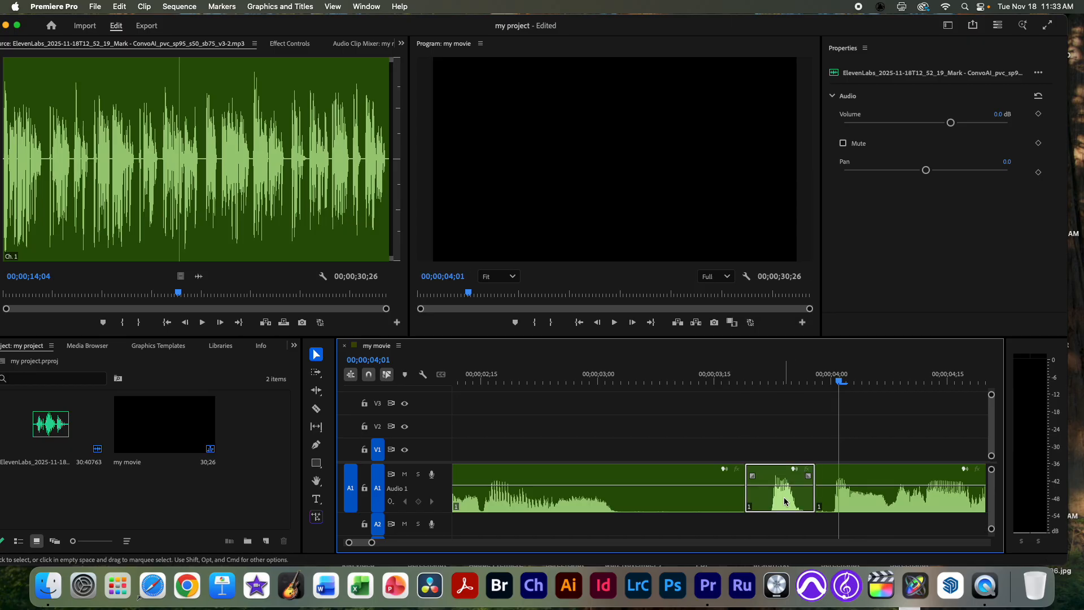
key("Delete")
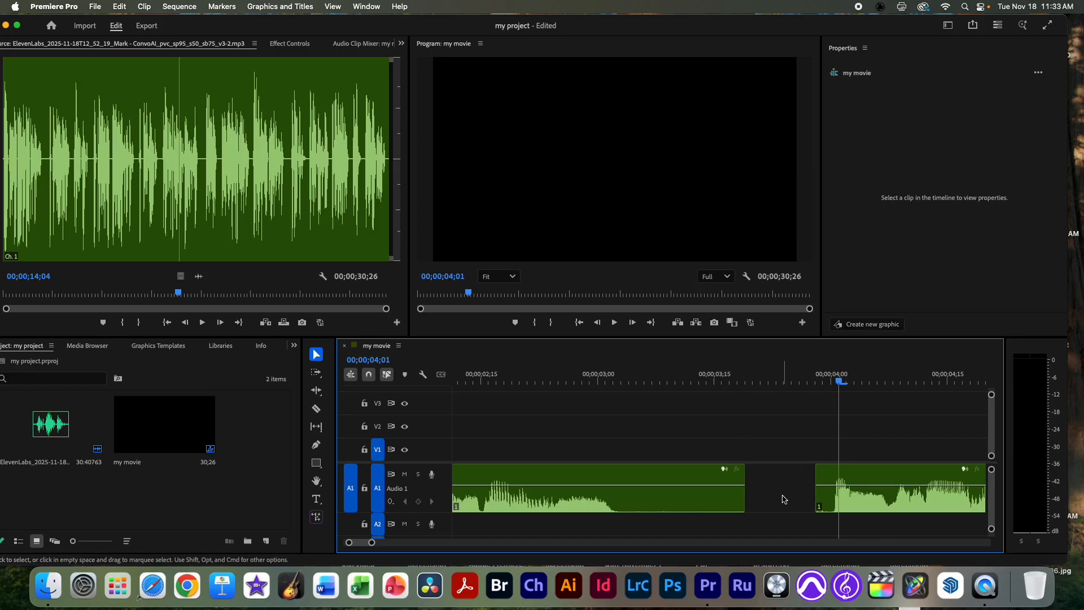
Step: Try extending the second voice clip's start back over the gap, and trim it back to reopen the gap
left_click(784, 499)
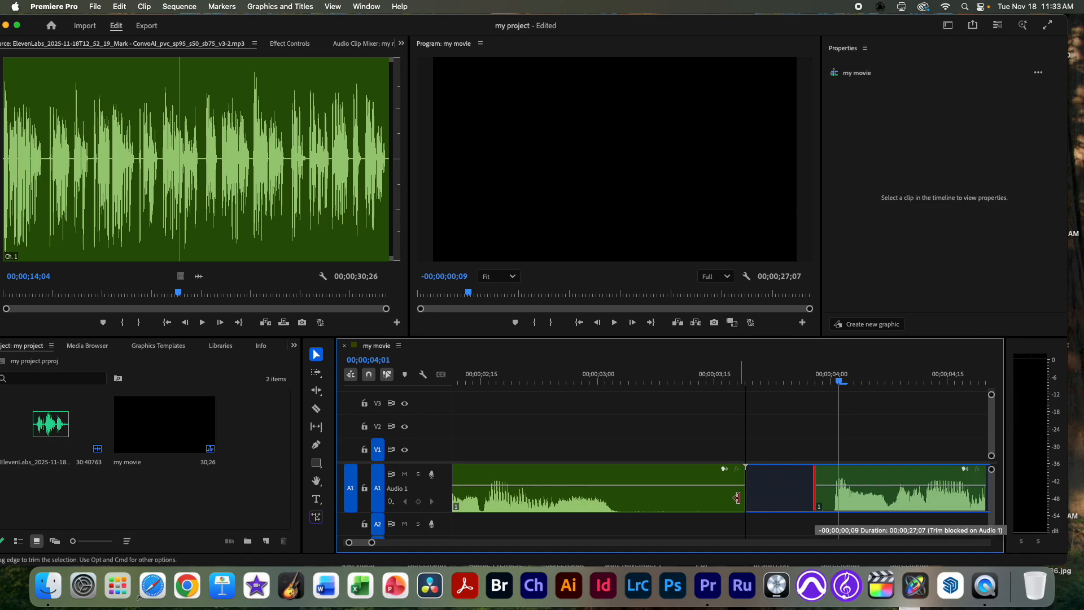
key("Delete")
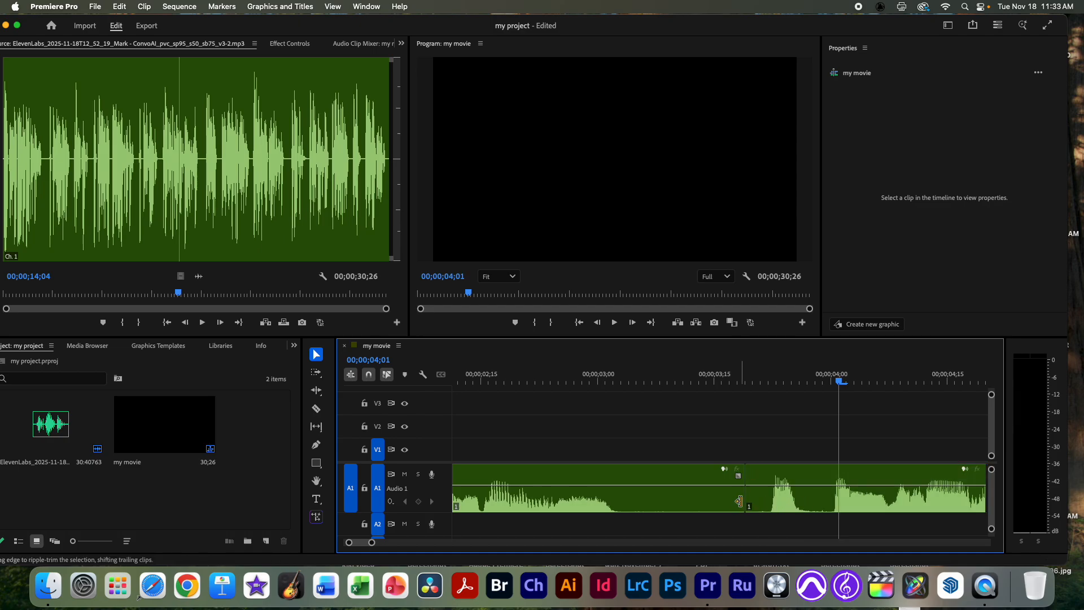
left_click_drag(748, 497, 820, 492)
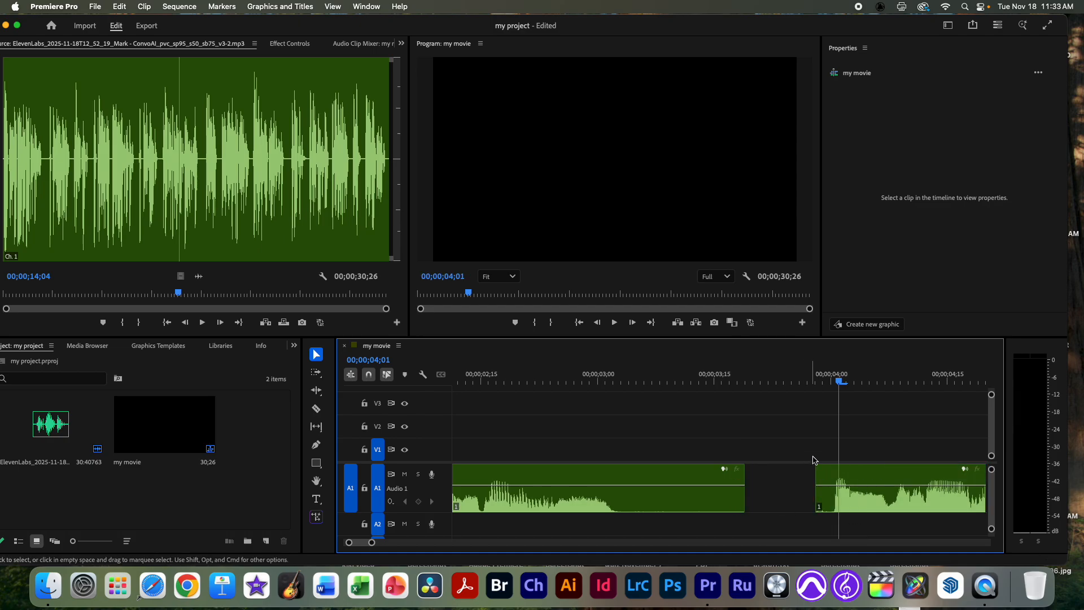
Step: Ripple delete the gap between the two voice clips on track A1
left_click(798, 482)
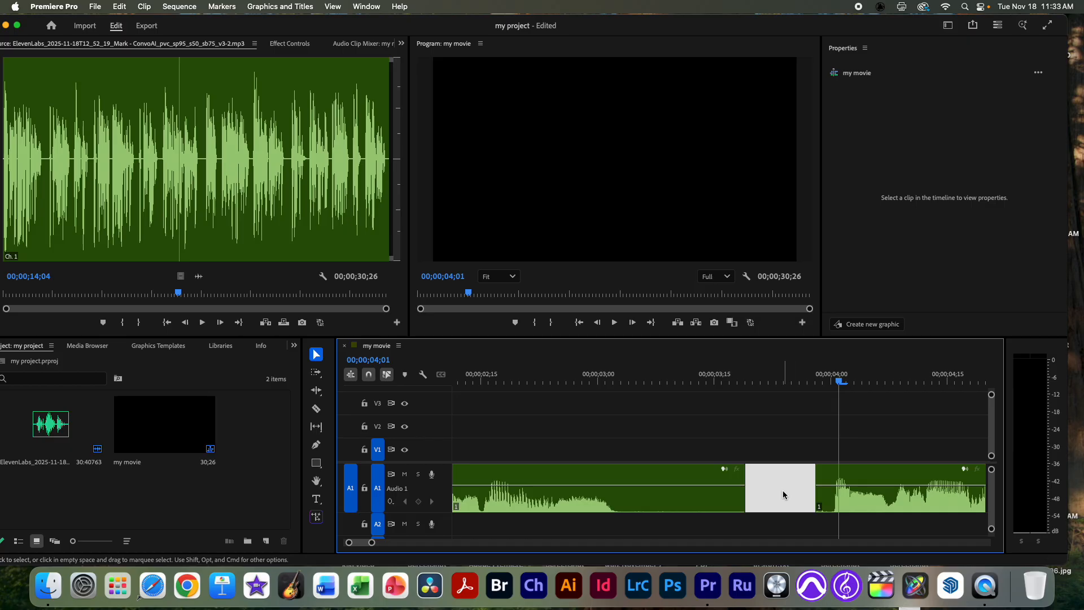
left_click(785, 480)
key("Delete")
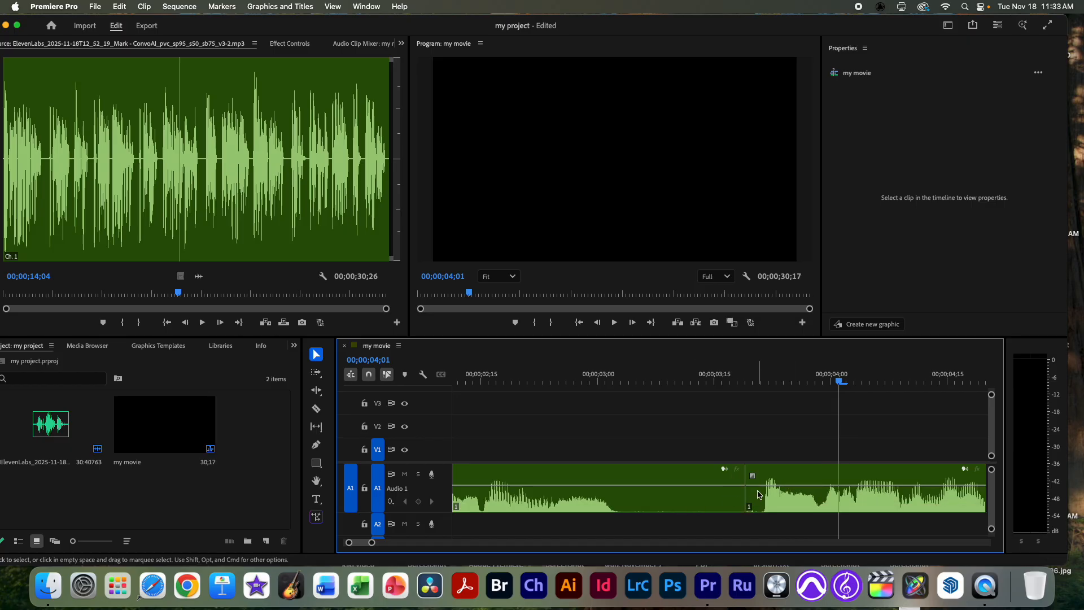
Step: Trim the silent end of the first voice clip back to about 3;08 and close the gap before the second clip
left_click_drag(743, 491, 666, 493)
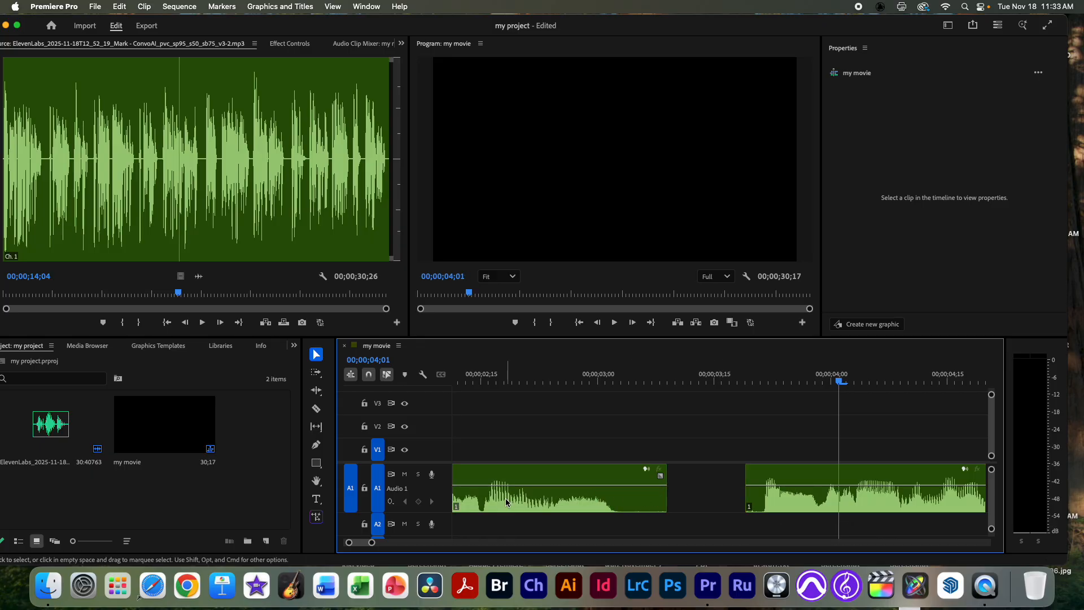
left_click_drag(375, 543, 403, 543)
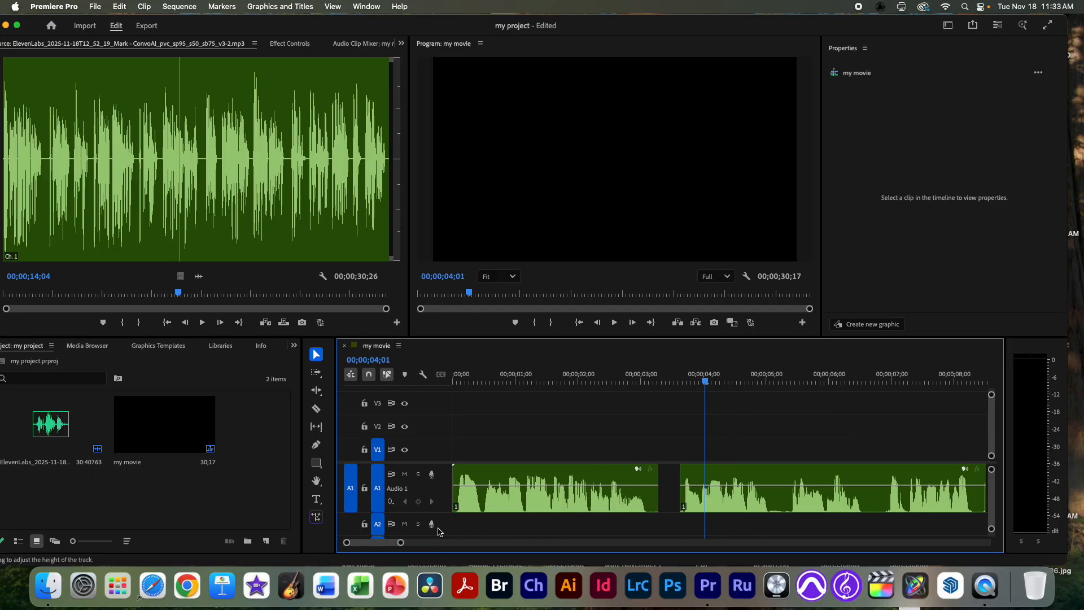
mouse_move(654, 504)
left_mouse_down()
mouse_move(640, 504)
mouse_move(657, 505)
left_mouse_up()
left_click(672, 496)
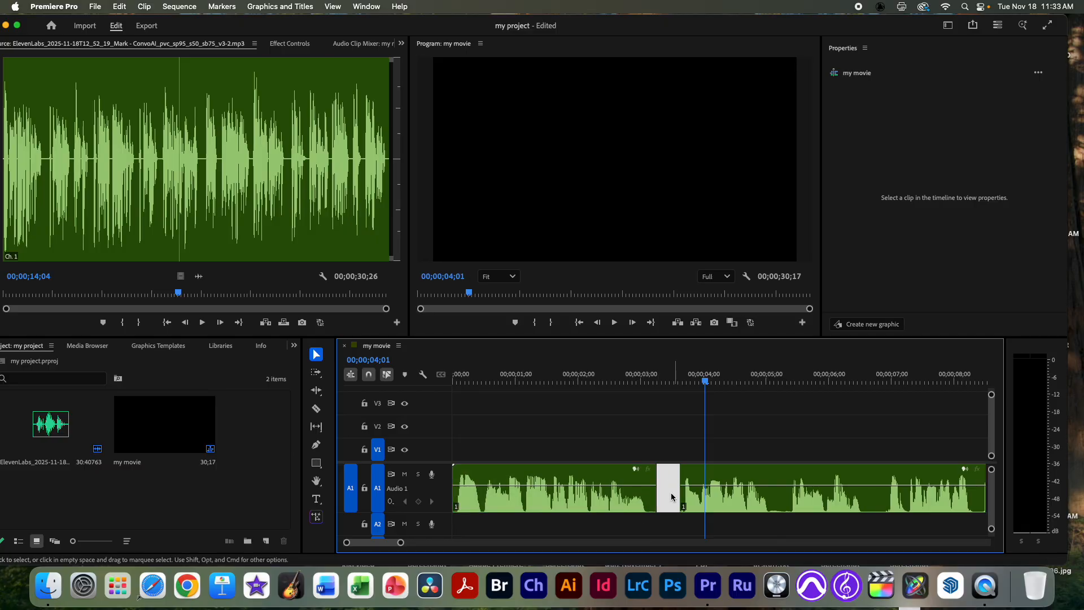
key("Delete")
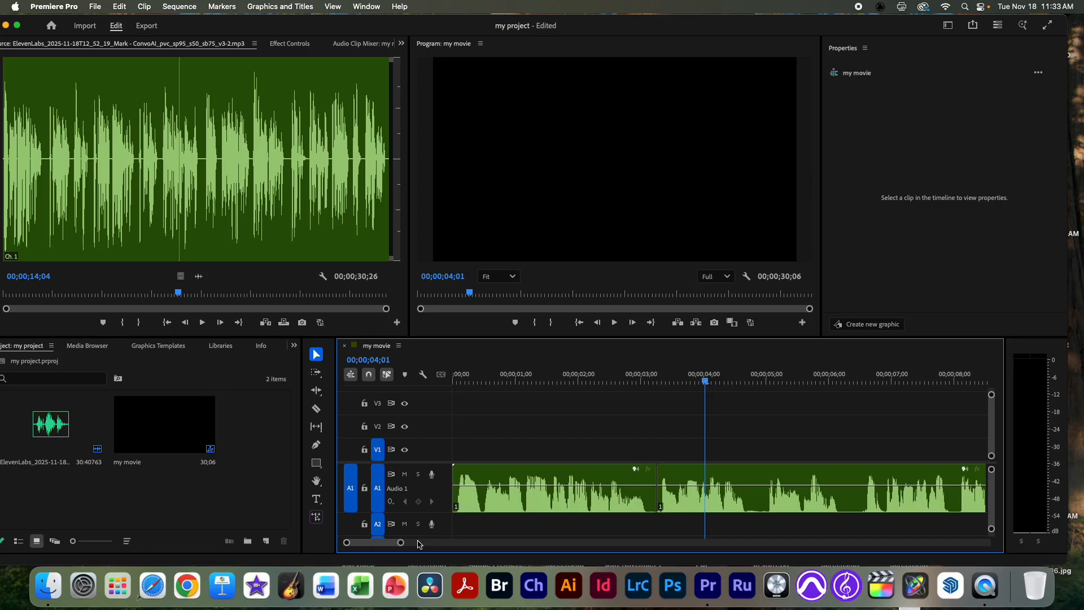
Step: Lower the volume of both voice clips to -5.6 dB using their volume lines, and play the sequence
left_click_drag(400, 543, 431, 542)
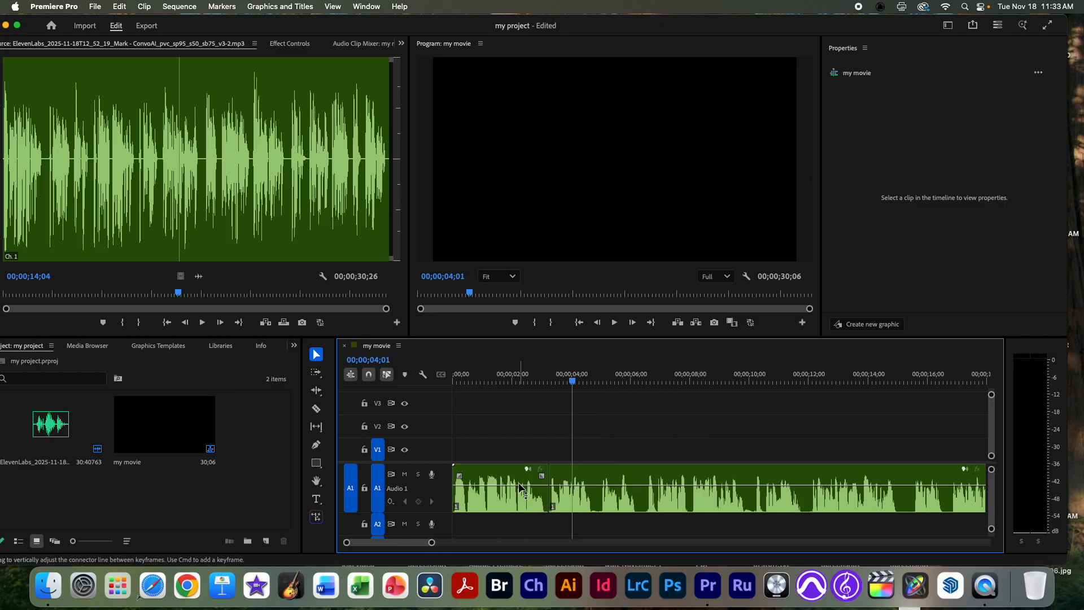
left_click(522, 485)
left_click_drag(522, 487, 528, 498)
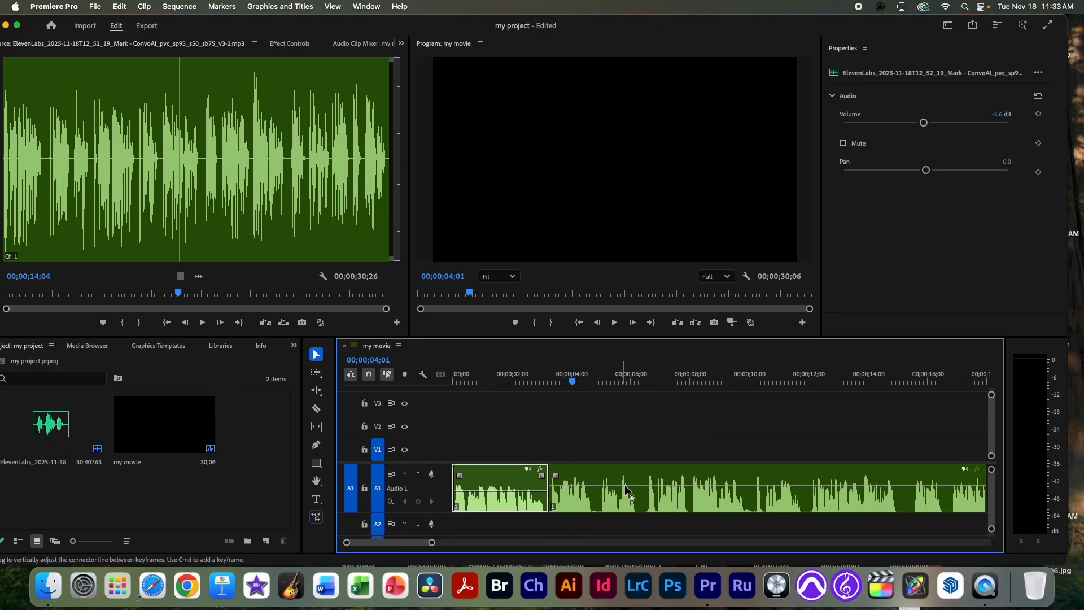
left_click_drag(678, 485, 679, 491)
key("space")
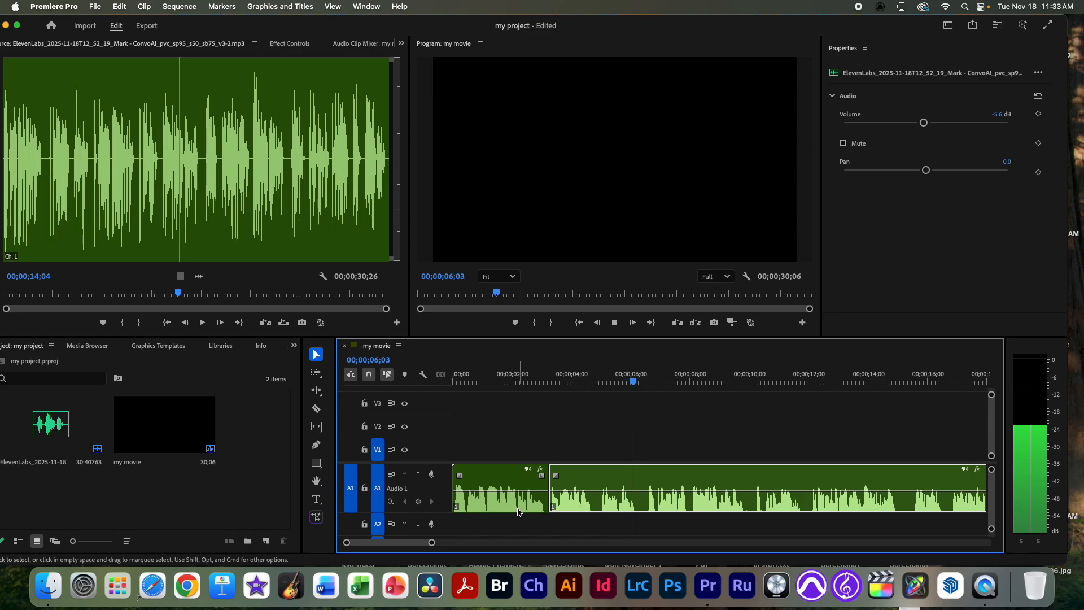
Step: Split the second voice clip at about 15 and 17 seconds and delete the short section between the cuts
key("space")
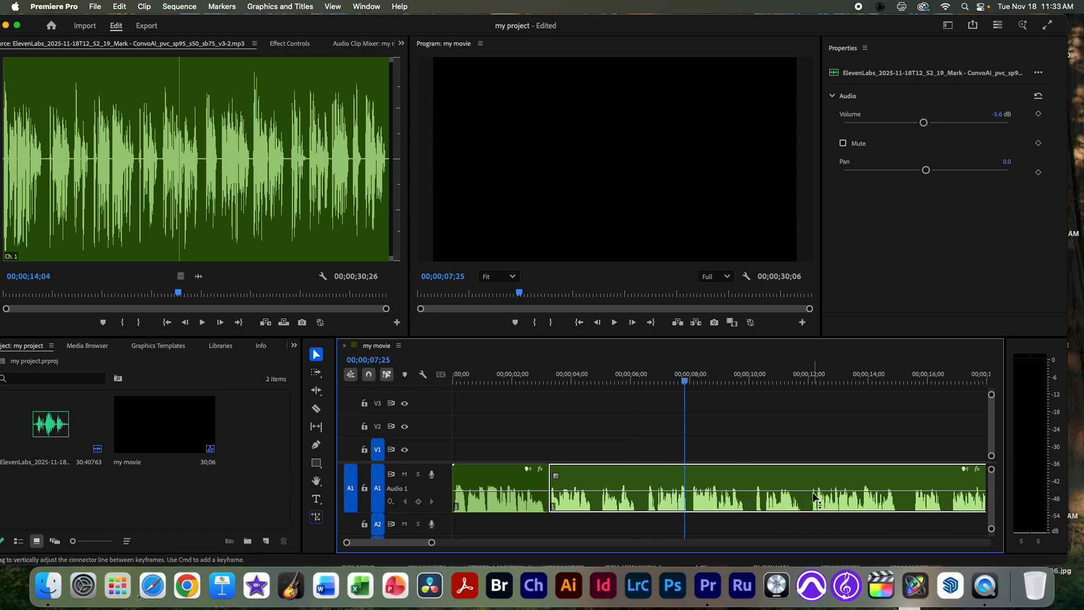
left_click_drag(432, 543, 489, 542)
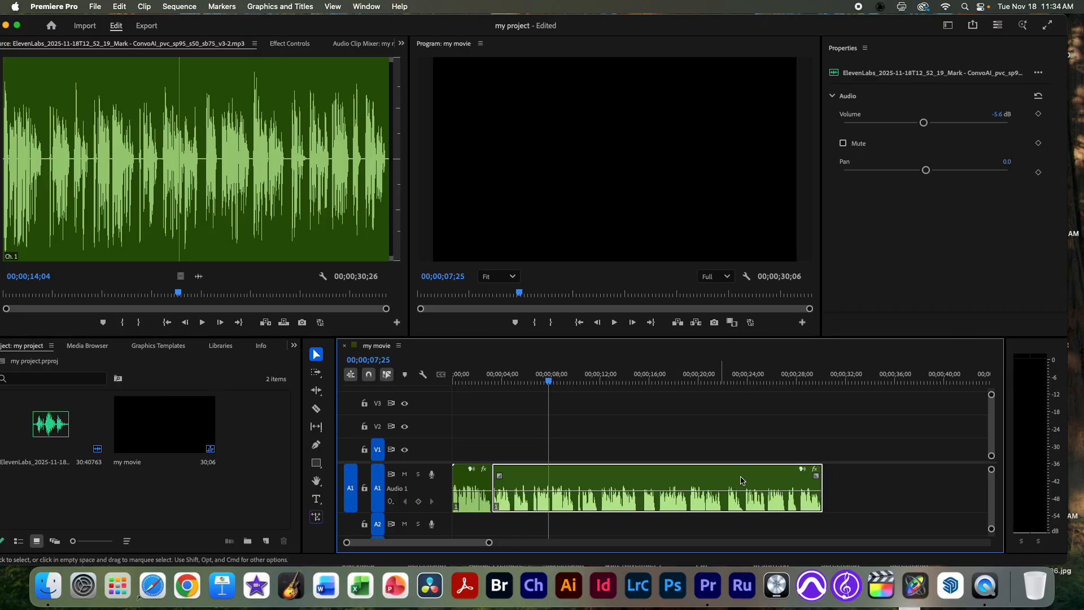
key("c")
left_click(642, 504)
left_click(659, 501)
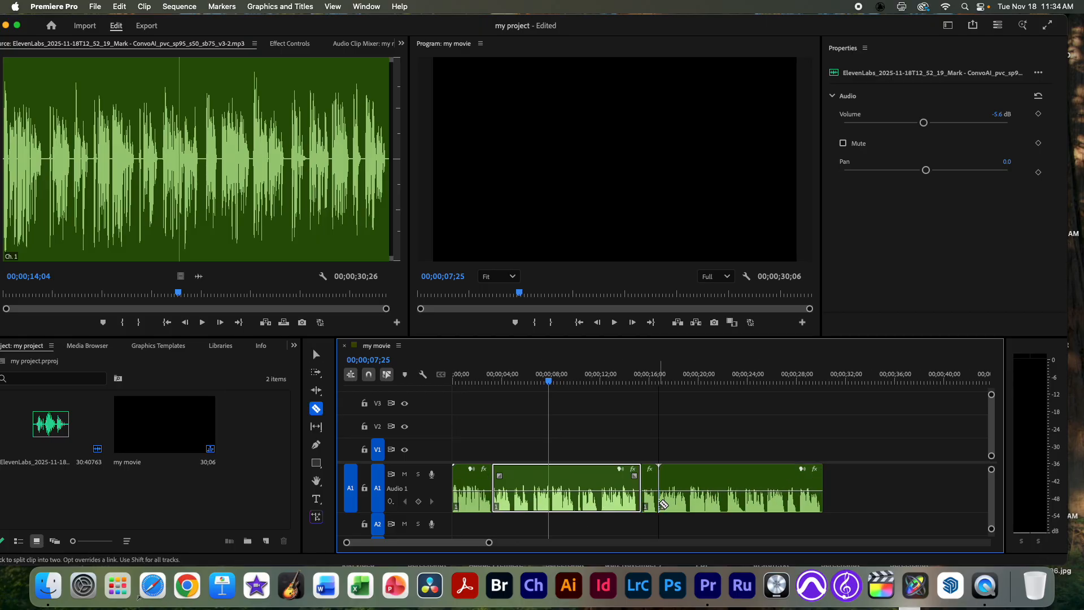
key("v")
left_click(652, 500)
key("Delete")
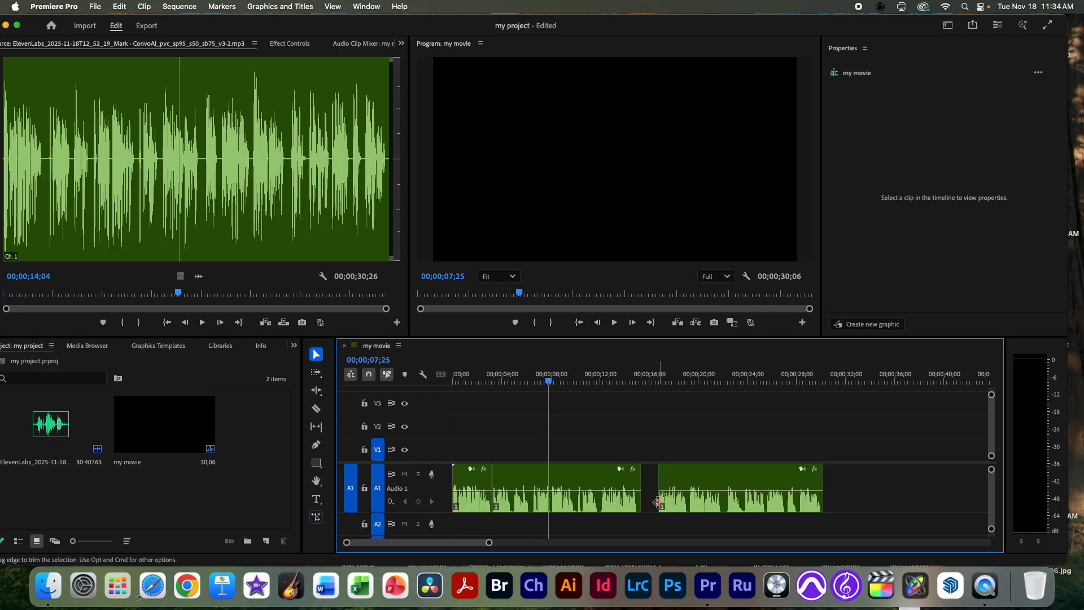
Step: Close the gap left between the voice clips on audio track A1, and lock the track
left_click(652, 501)
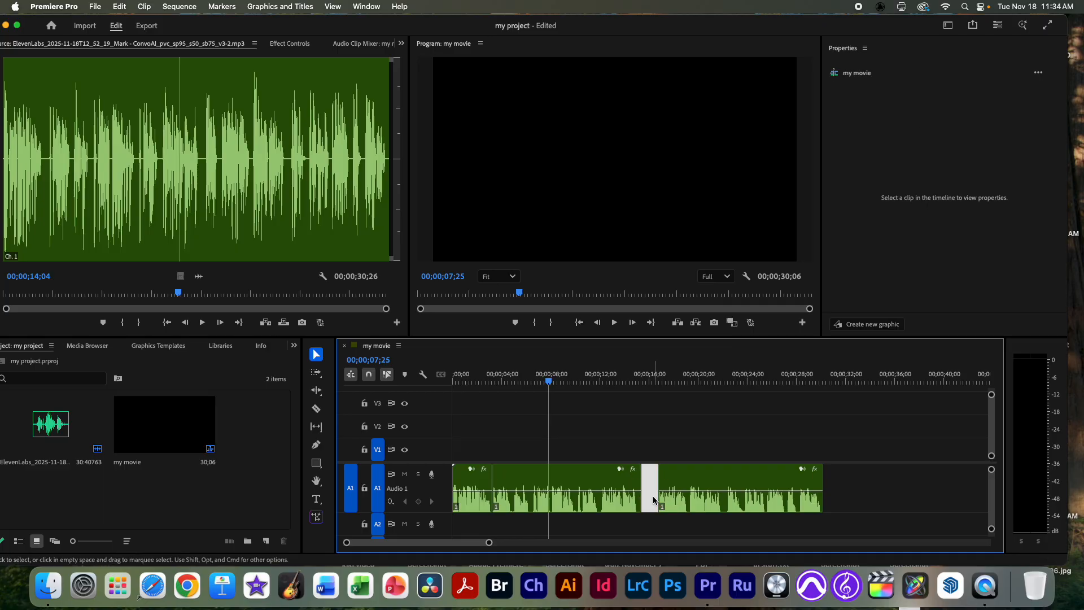
key("Delete")
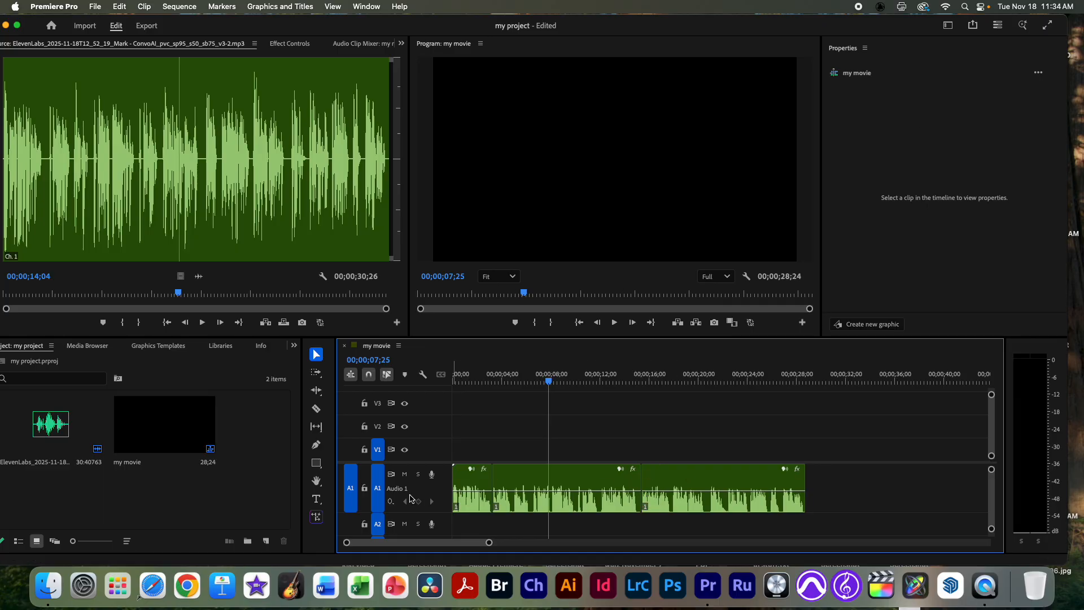
left_click(364, 487)
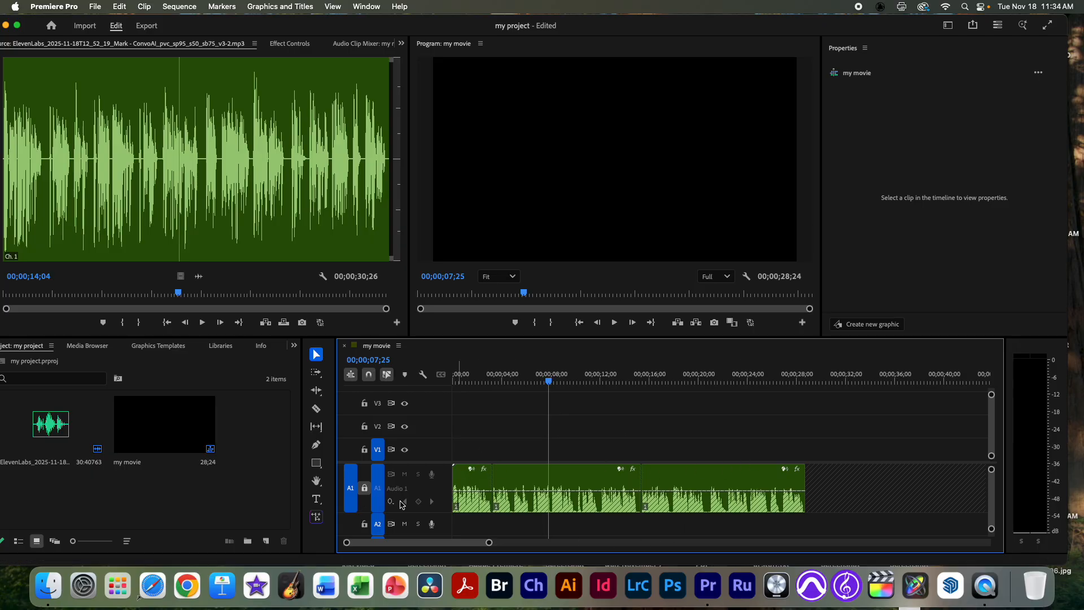
left_click_drag(489, 542, 519, 543)
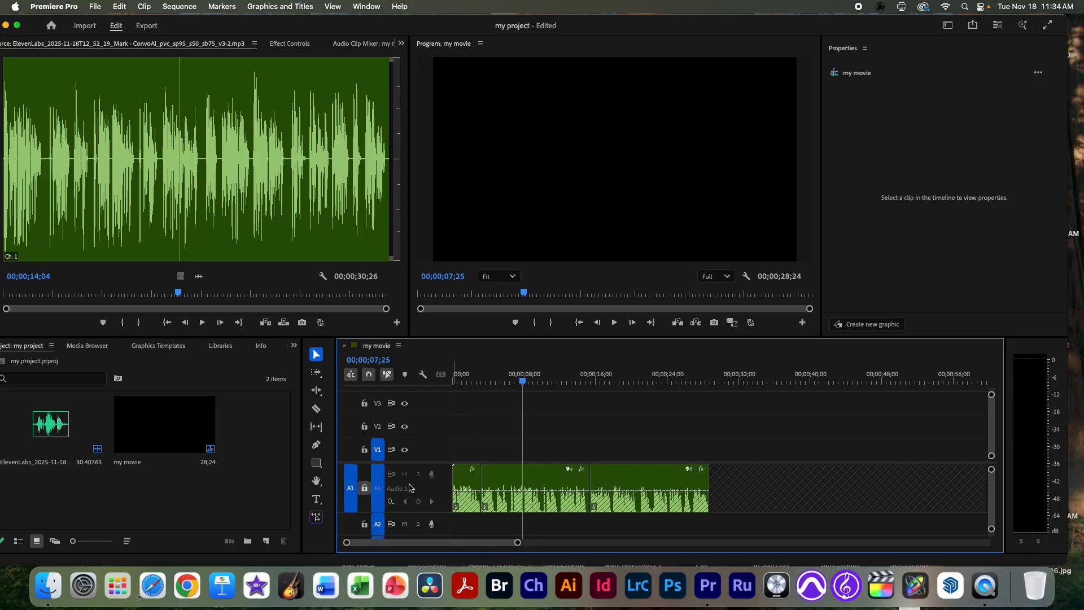
Step: Import all the movie files from city.mp4 to the last Camera_dolly clip in the workshop's Video folder
double_click(276, 421)
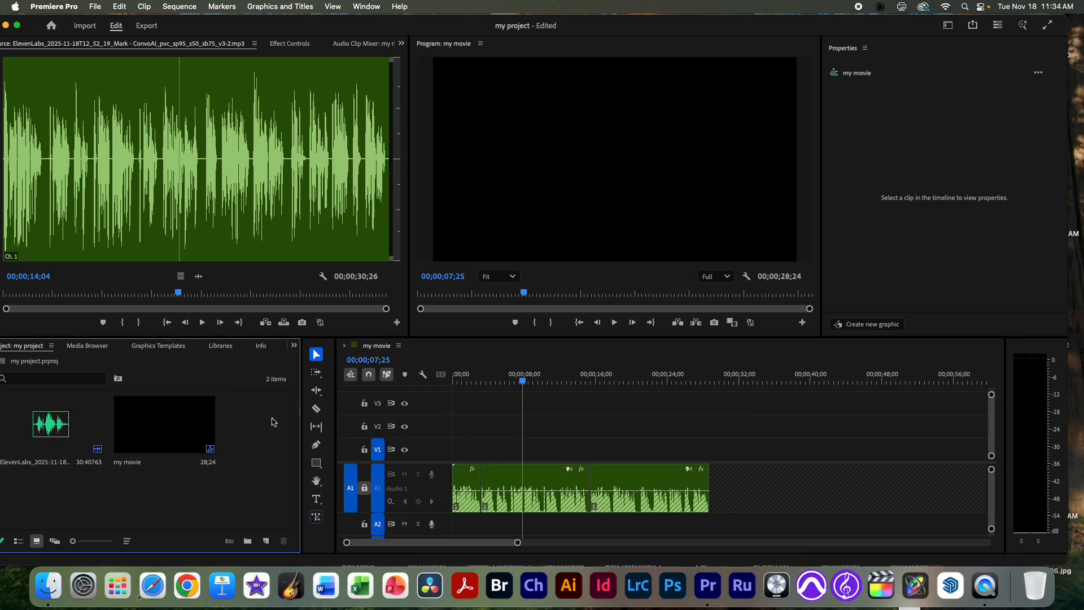
key("super+Up")
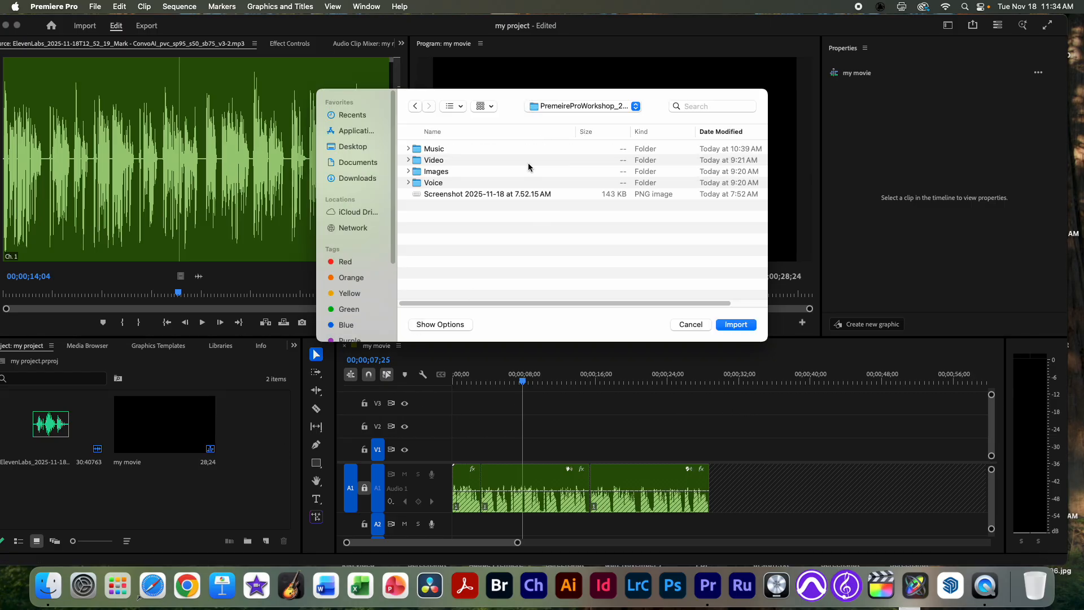
double_click(459, 161)
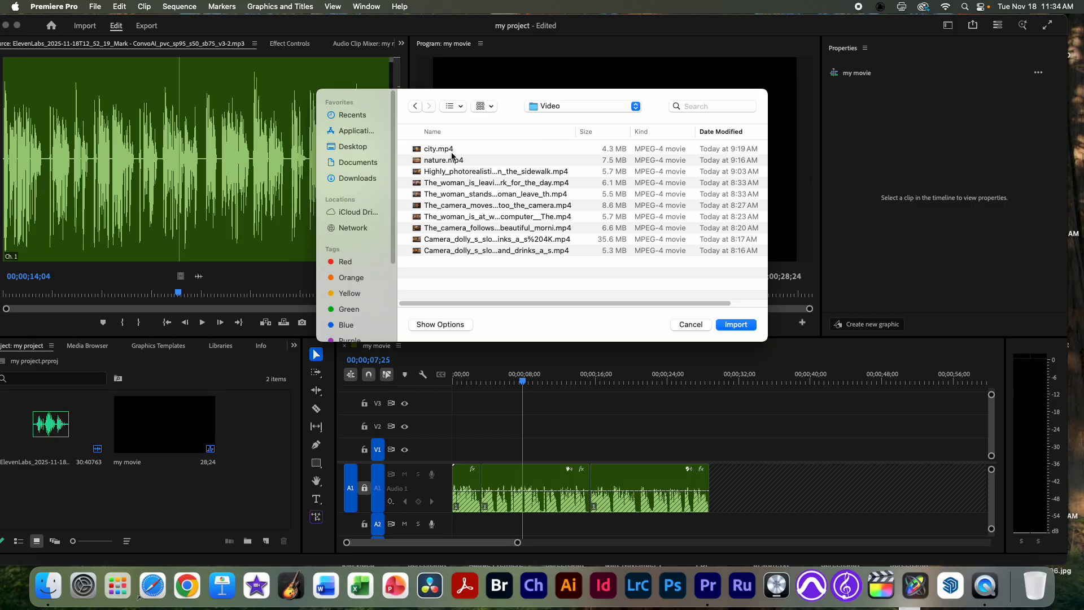
left_click(454, 150)
left_click(475, 251, "shift")
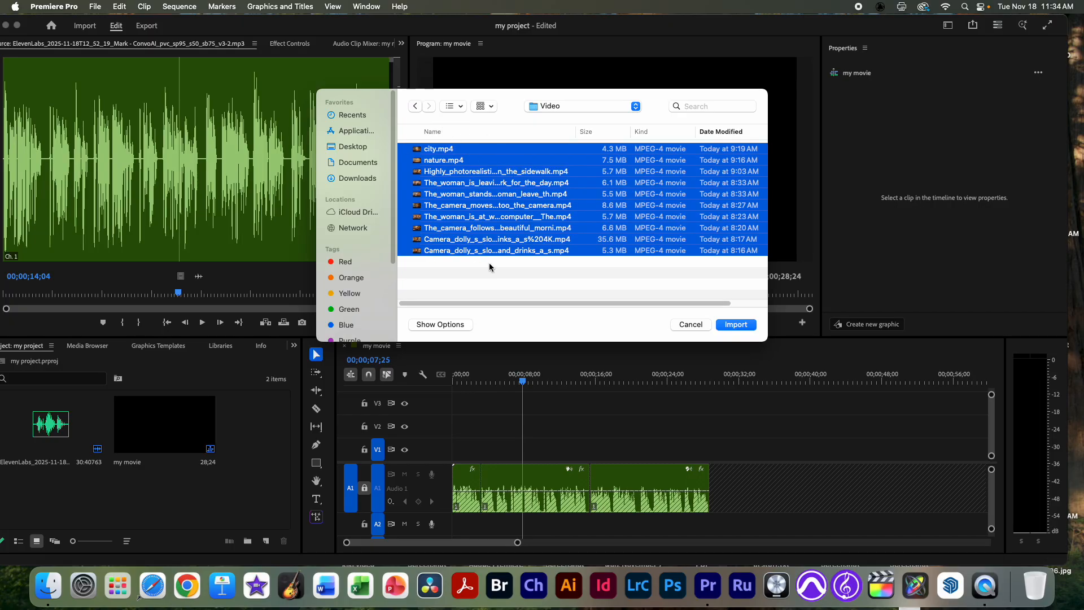
left_click(487, 150)
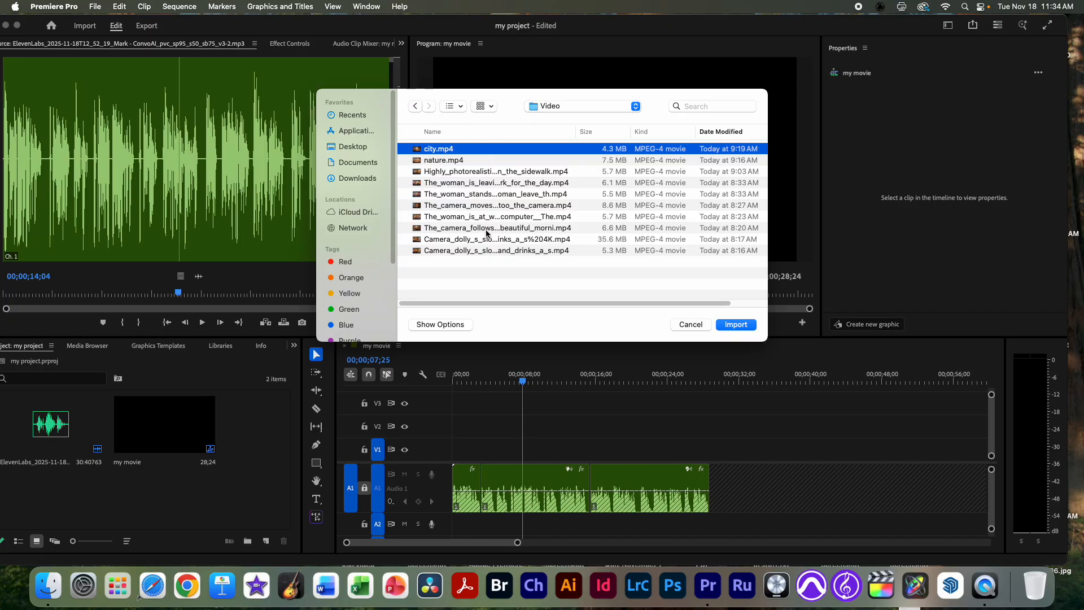
left_click(506, 251, "shift")
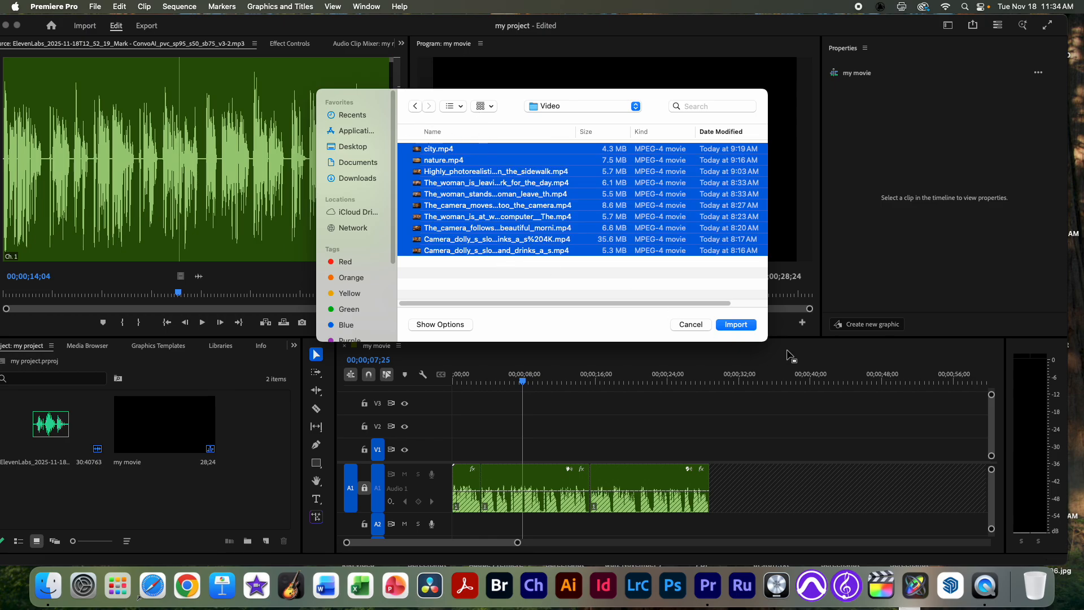
left_click(735, 325)
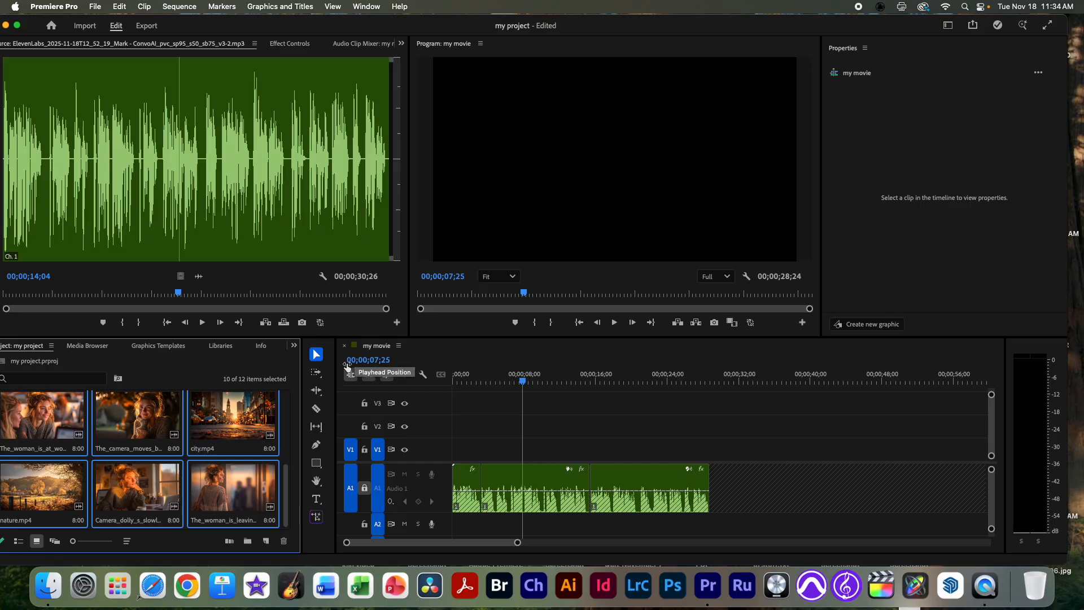
Step: Remove the imported video clips from the project
key("Delete")
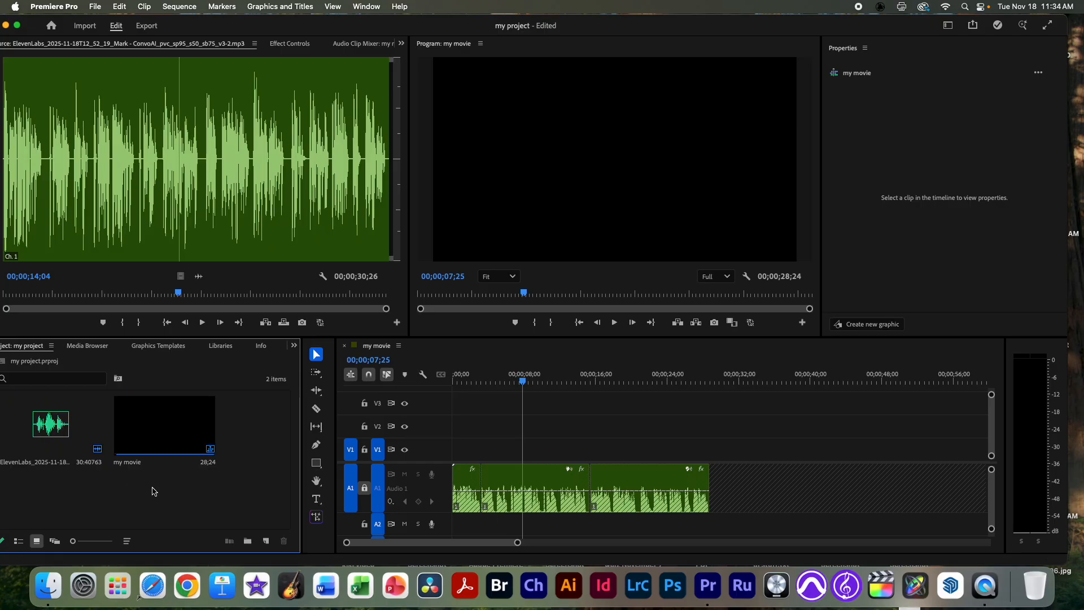
double_click(185, 479)
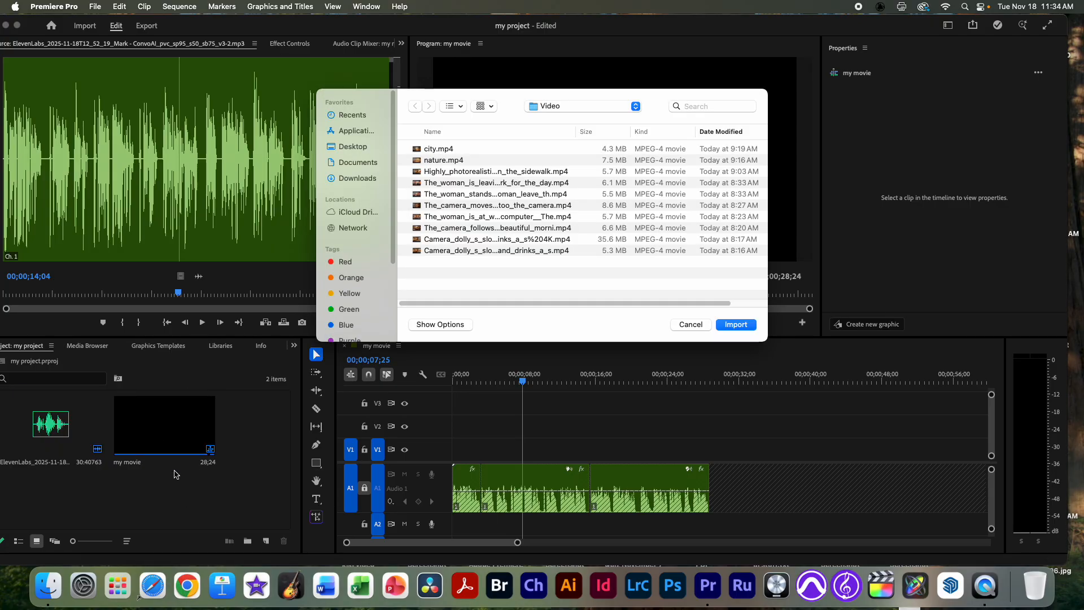
left_click(690, 324)
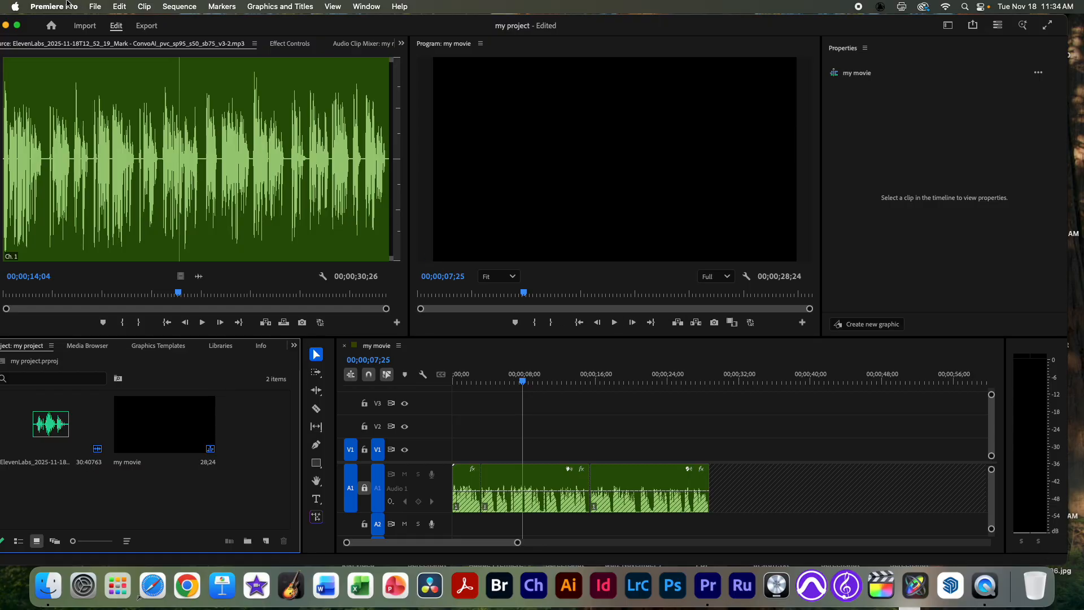
Step: Import all ten MP4 files from the Video folder into the project
left_click(95, 6)
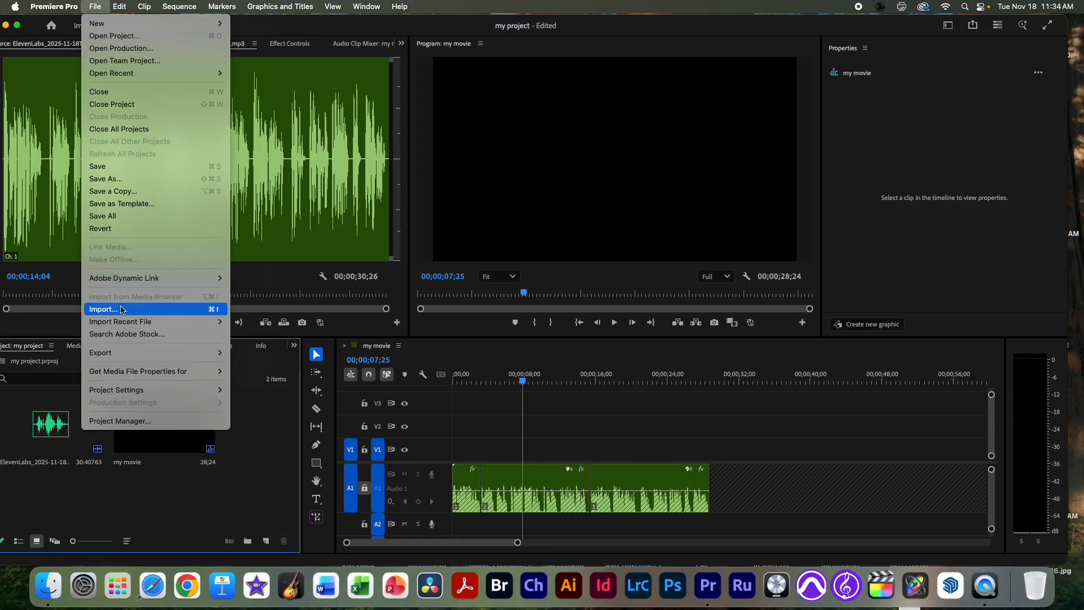
left_click(212, 313)
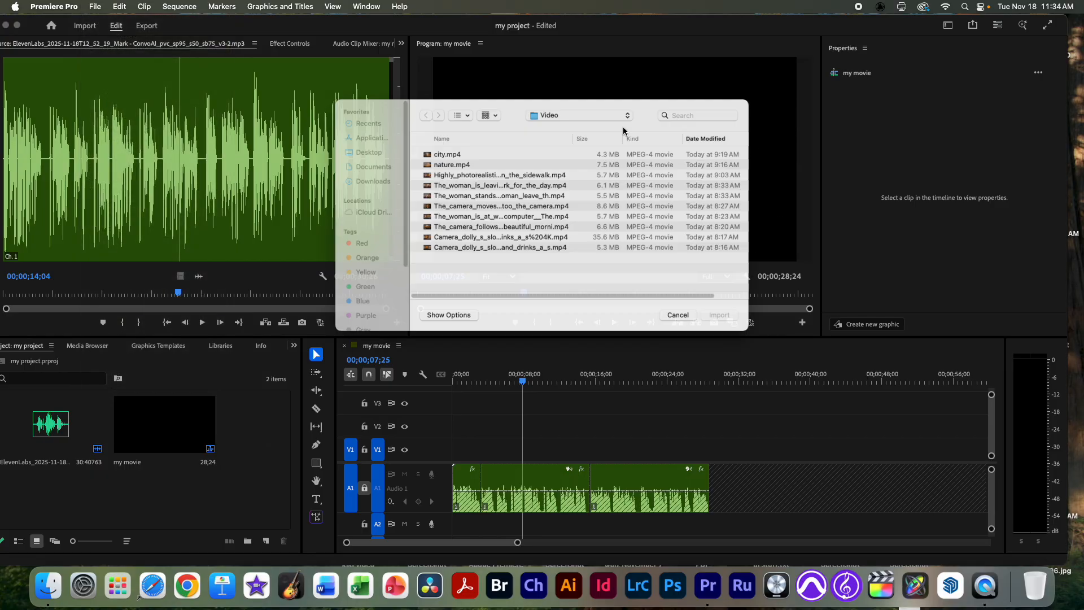
left_click(474, 149)
key("super+a")
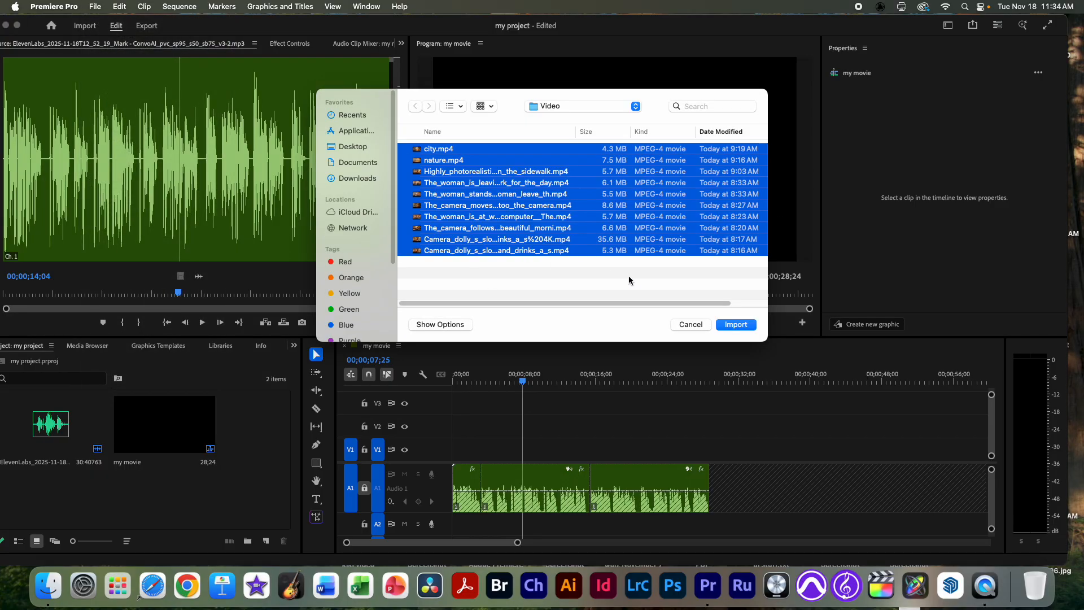
left_click(736, 324)
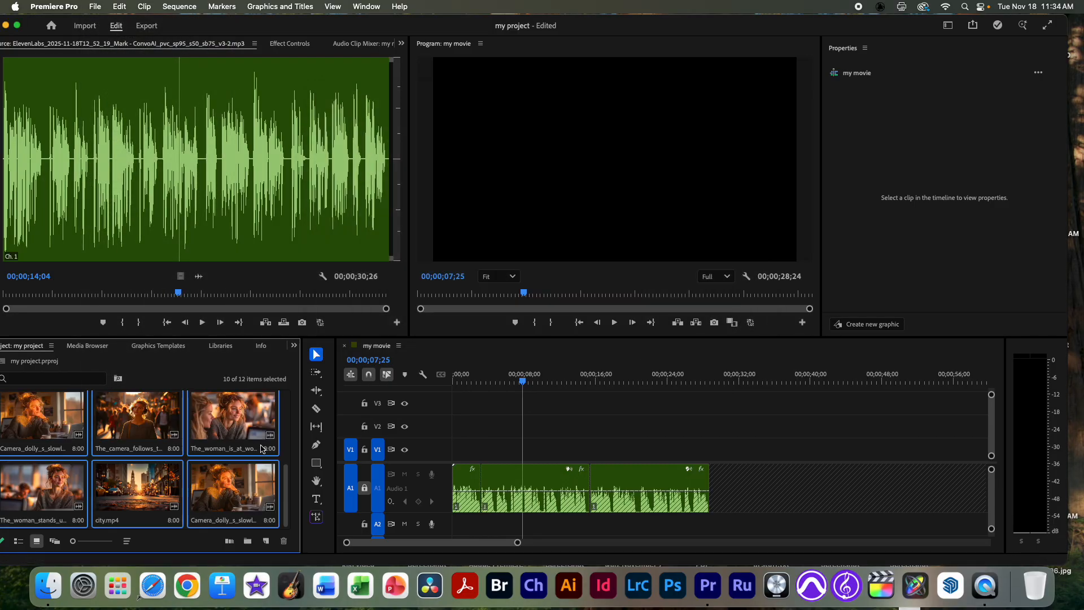
Step: Open nature.mp4 in the Source Monitor and scrub through it to about 00:00:05:10
scroll(113, 435, "up", 2)
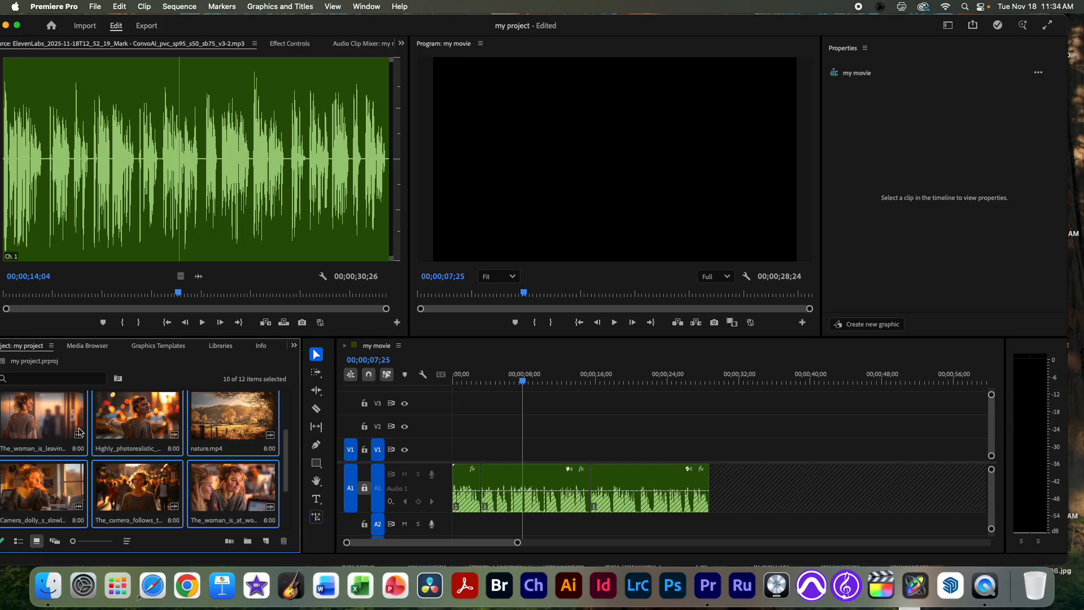
scroll(226, 470, "up", 2)
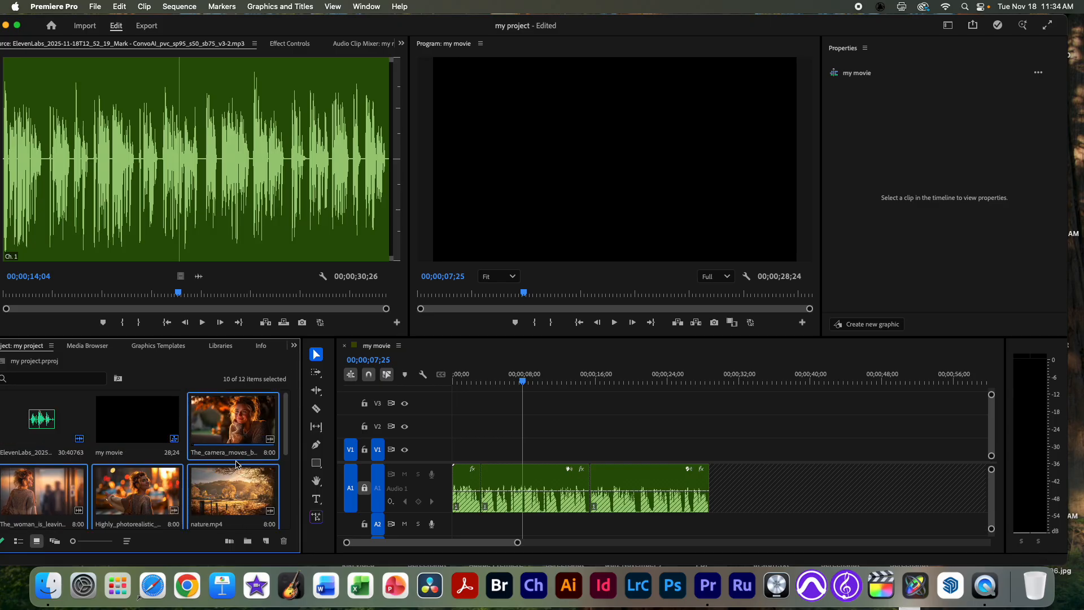
double_click(226, 488)
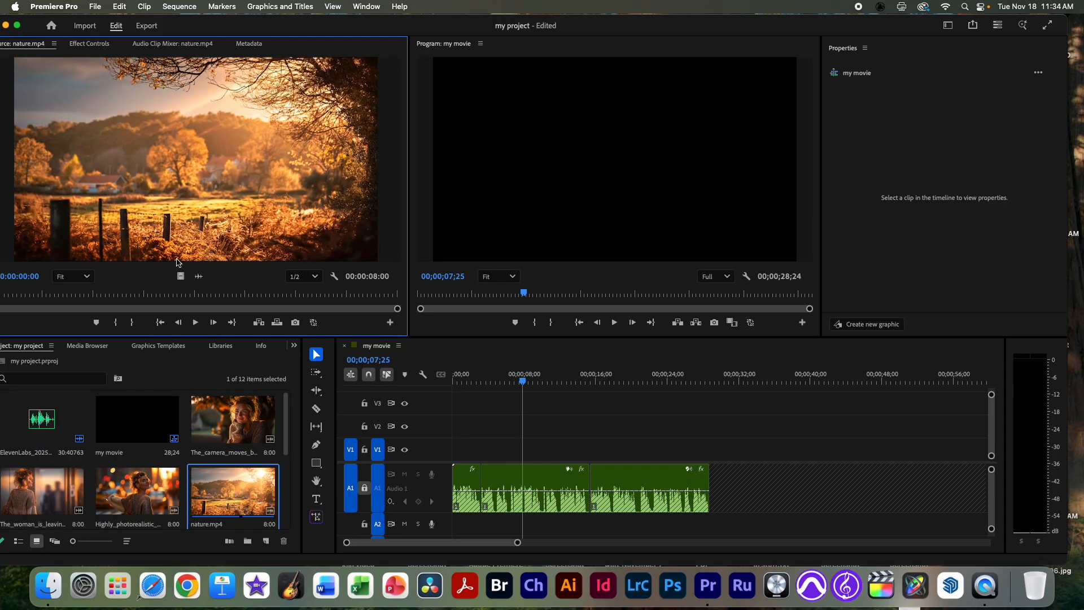
left_click_drag(182, 25, 198, 22)
left_click_drag(25, 294, 282, 294)
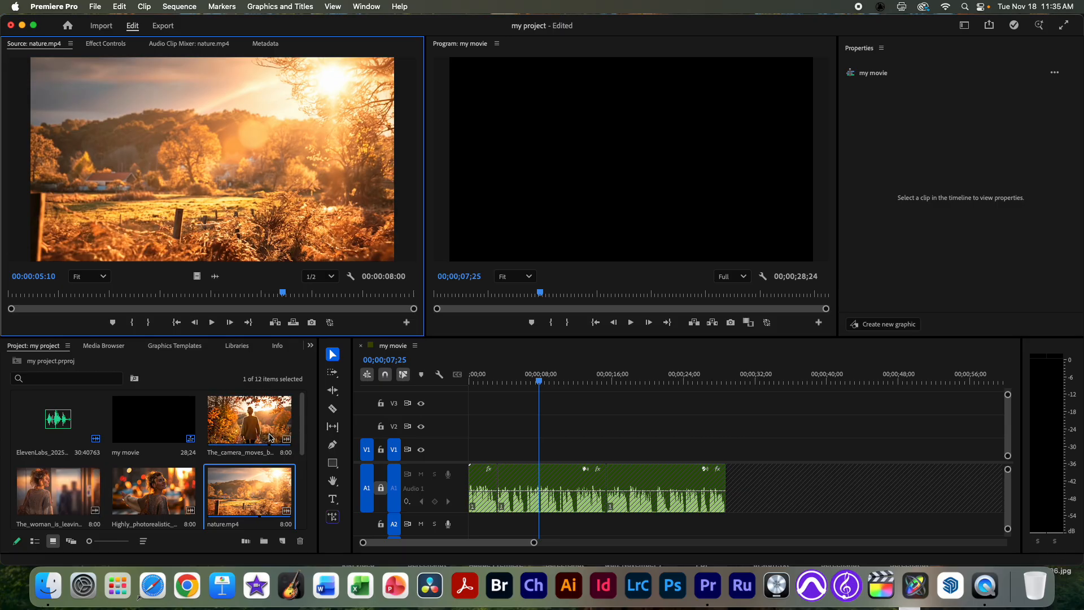
Step: Place only the video of nature.mp4 at the start of track V1, and move the sequence playhead to 2;18
scroll(215, 446, "down", 5)
scroll(181, 457, "up", 5)
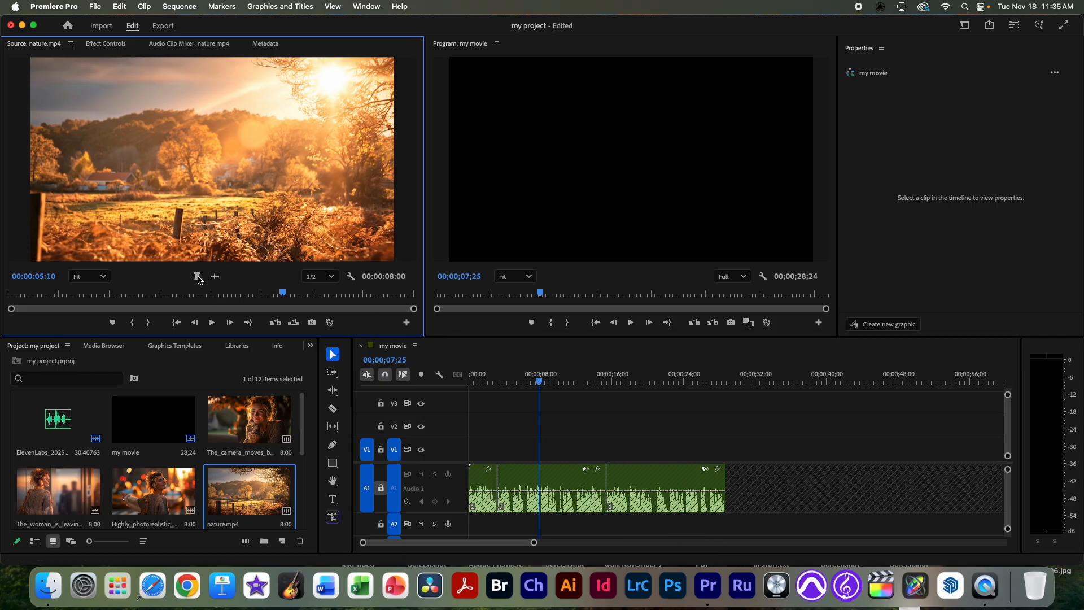
left_click_drag(310, 330, 439, 450)
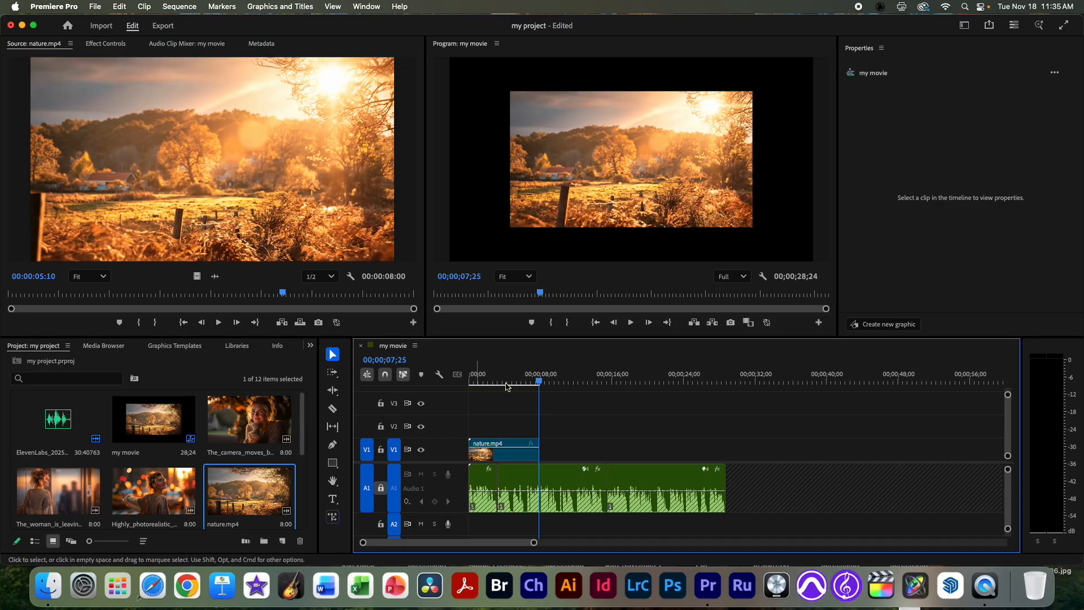
mouse_move(497, 375)
left_mouse_down()
mouse_move(480, 376)
mouse_move(493, 373)
left_mouse_up()
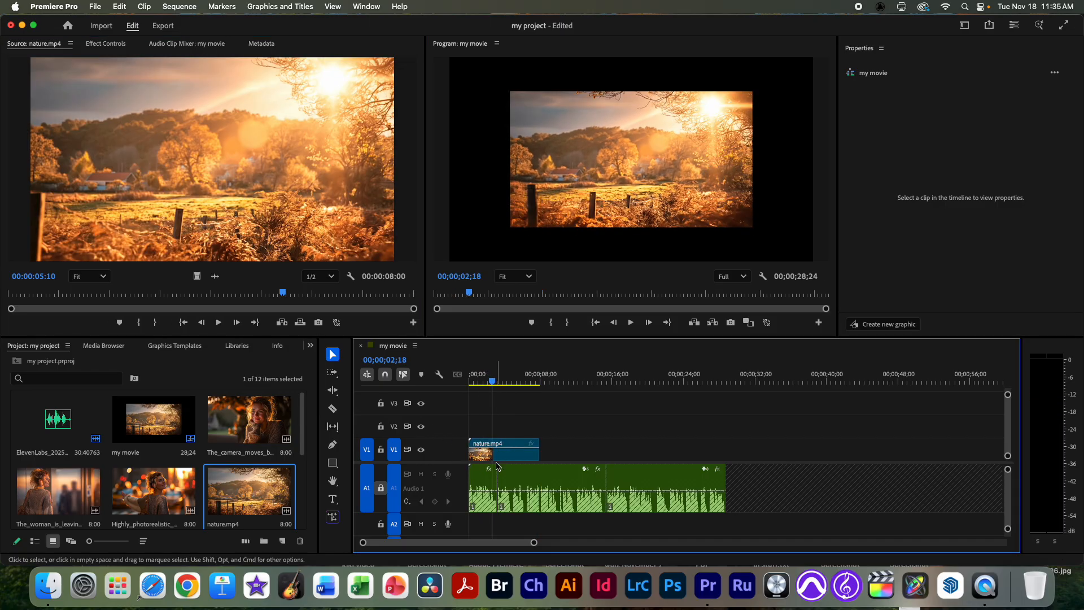
Step: Scale the nature.mp4 clip on V1 to 150 so it fills the frame
left_click(512, 458)
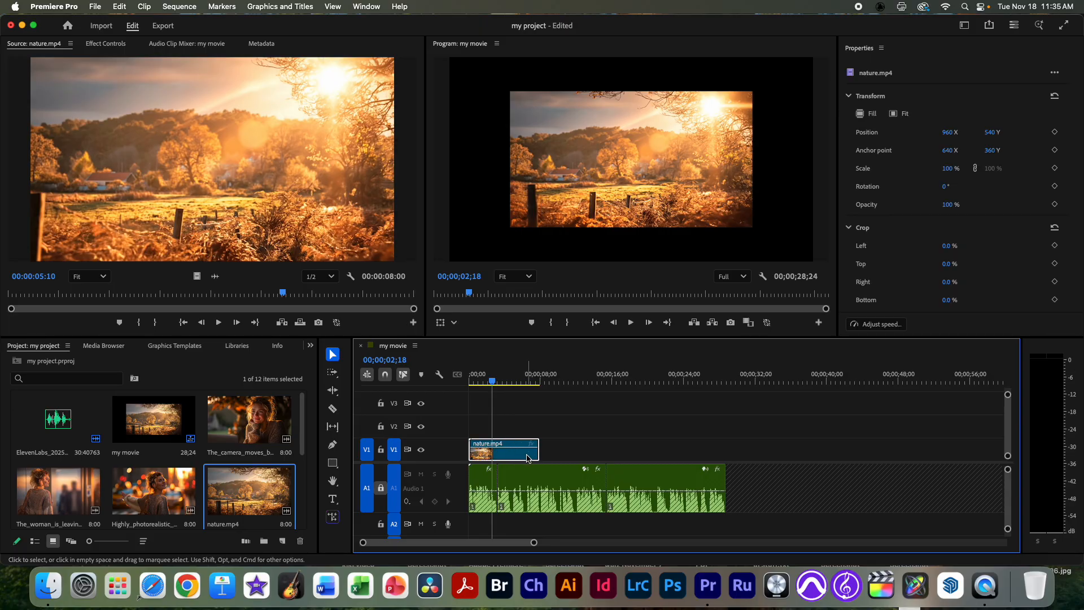
double_click(527, 458)
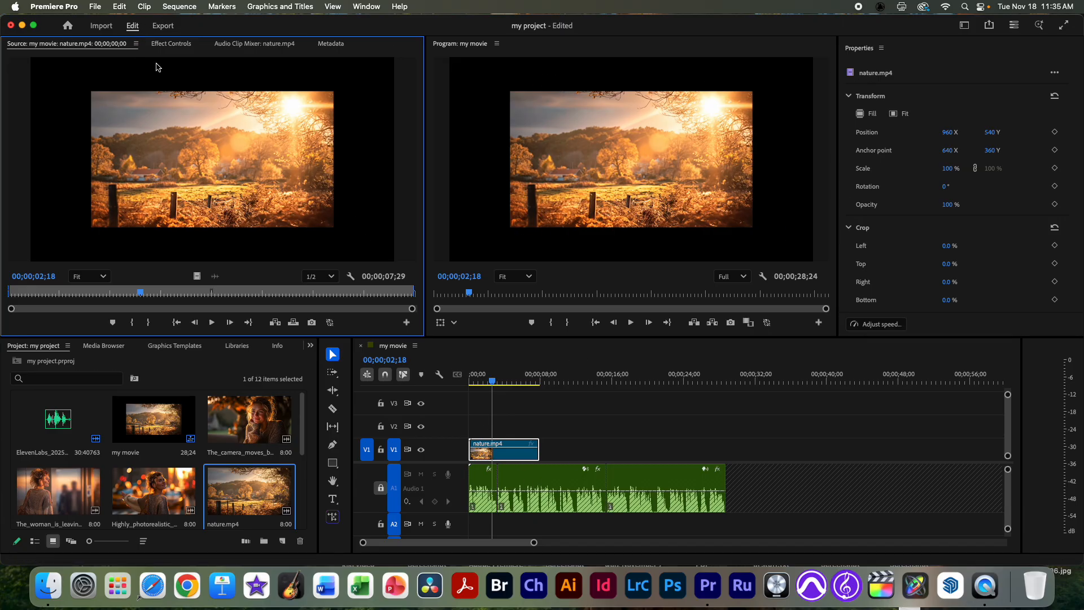
left_click(181, 45)
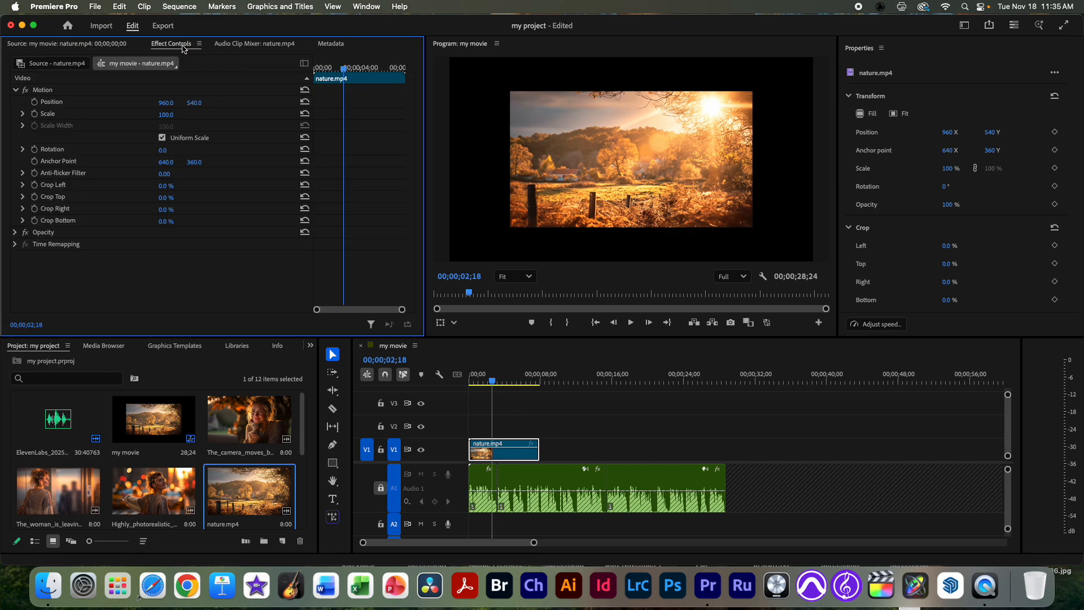
left_click_drag(170, 120, 198, 120)
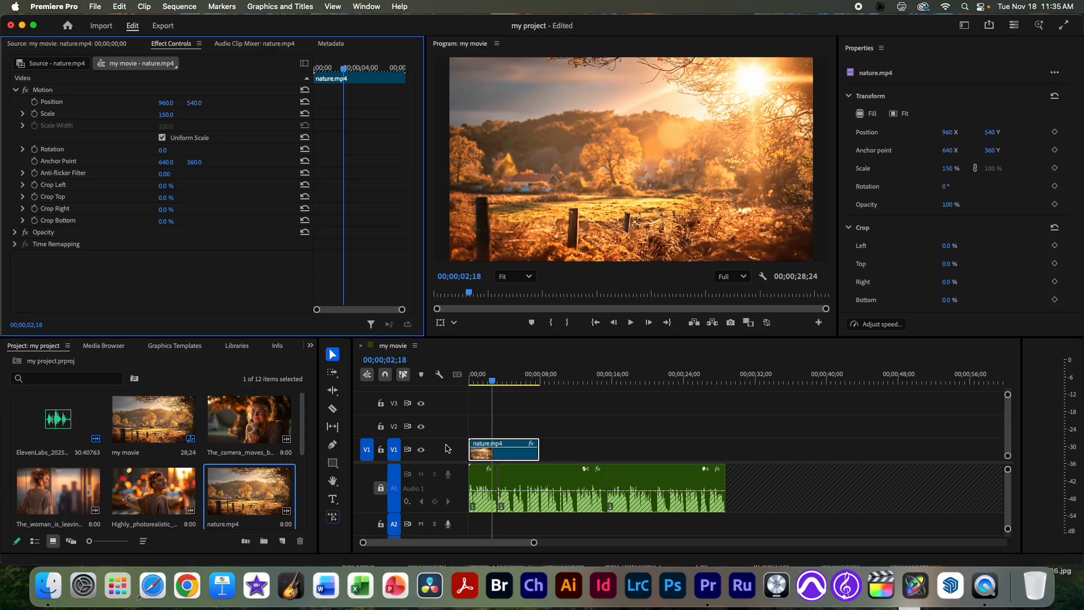
Step: Trim the end of the nature.mp4 clip to the first voice clip's end at about 3;11, and play the result
left_click_drag(473, 452, 496, 453)
key("space")
key("space")
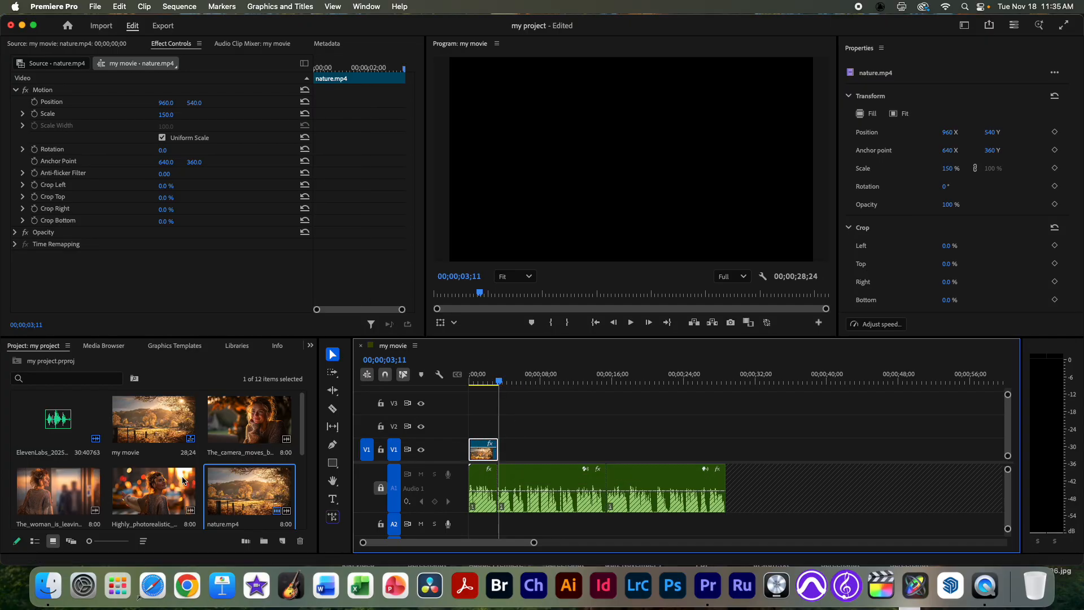
Step: Open the Camera_dolly_s_slowly_out clip of the woman drinking coffee in the Source Monitor and scrub through it to about 00:00:03:07
scroll(184, 476, "down", 5)
double_click(243, 488)
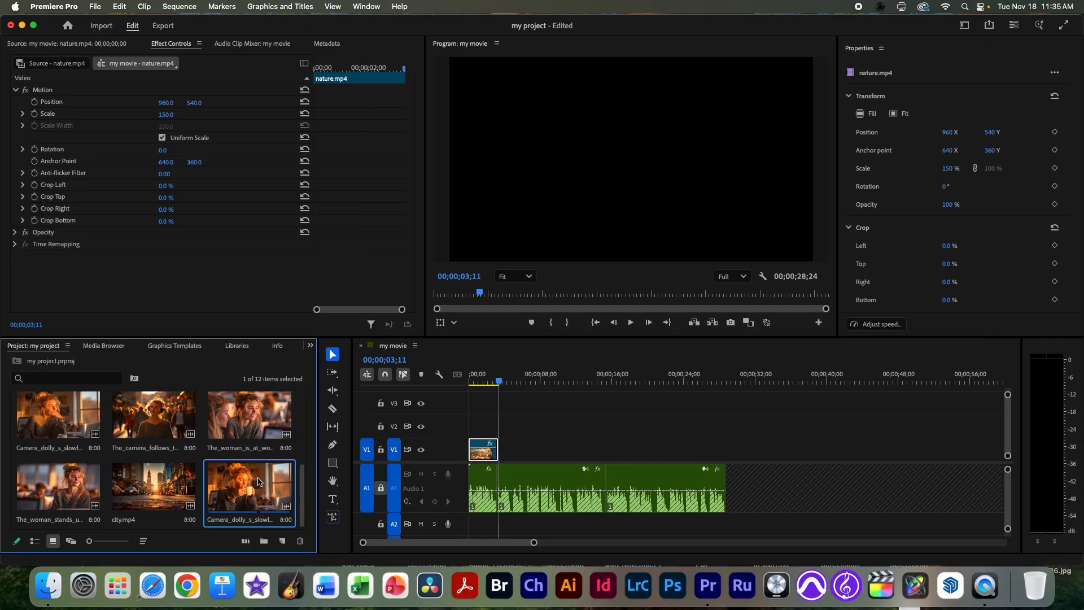
left_click_drag(55, 293, 175, 297)
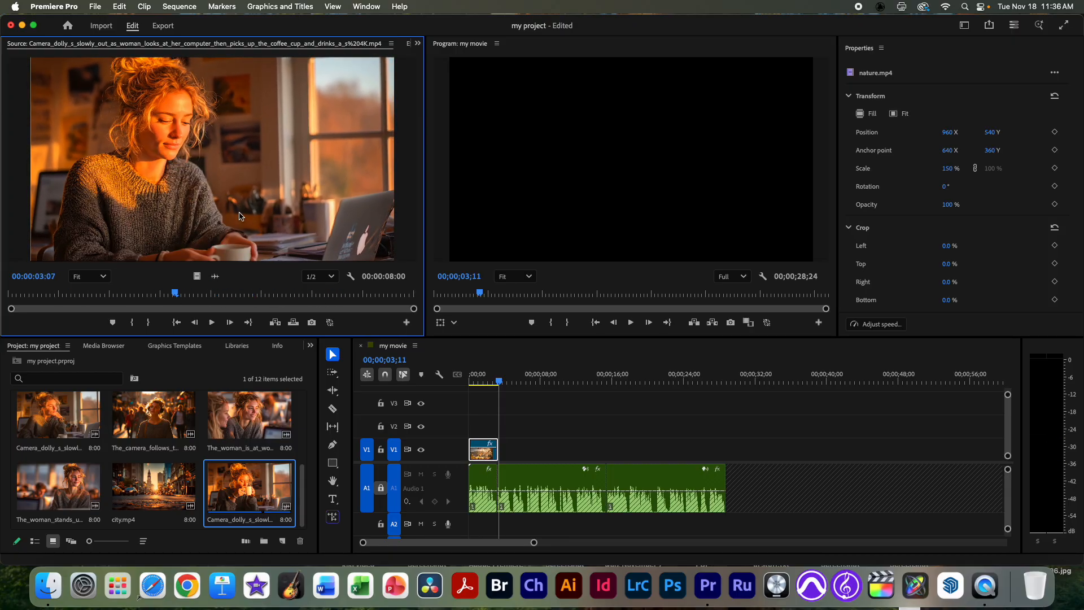
left_click_drag(373, 260, 197, 164)
left_click_drag(201, 216, 527, 447)
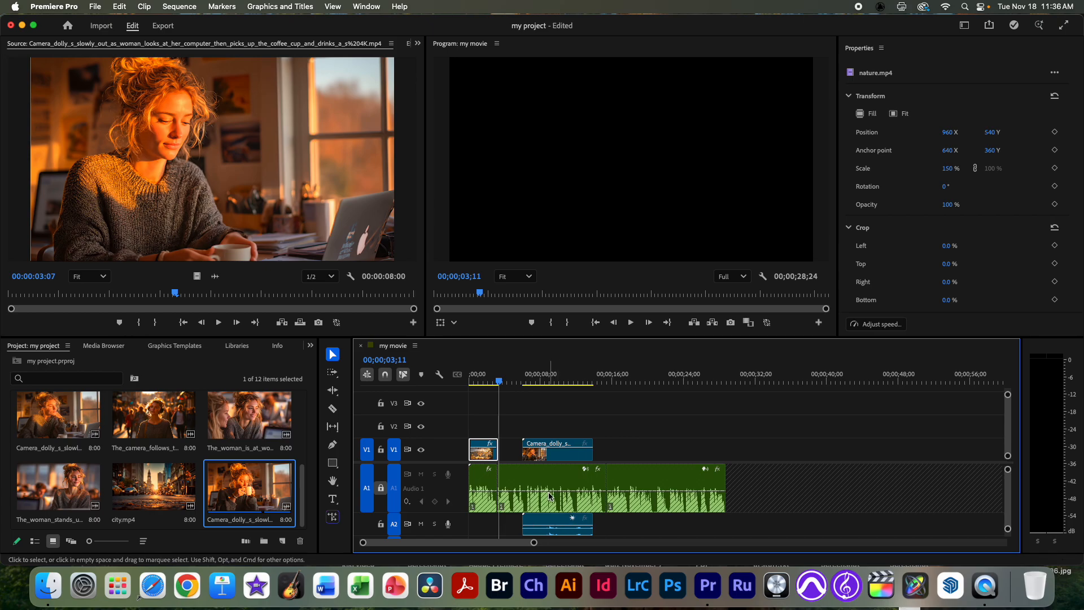
key("super+z")
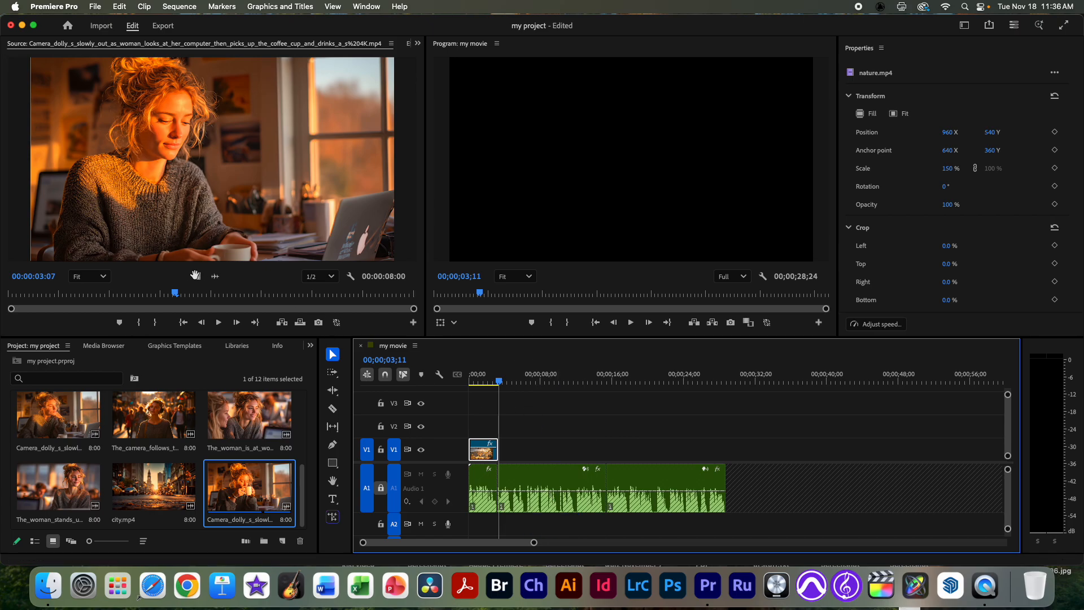
Step: Place only the video of the Camera_dolly clip on V1 directly after nature.mp4, and play across the cut
left_click_drag(197, 276, 499, 447)
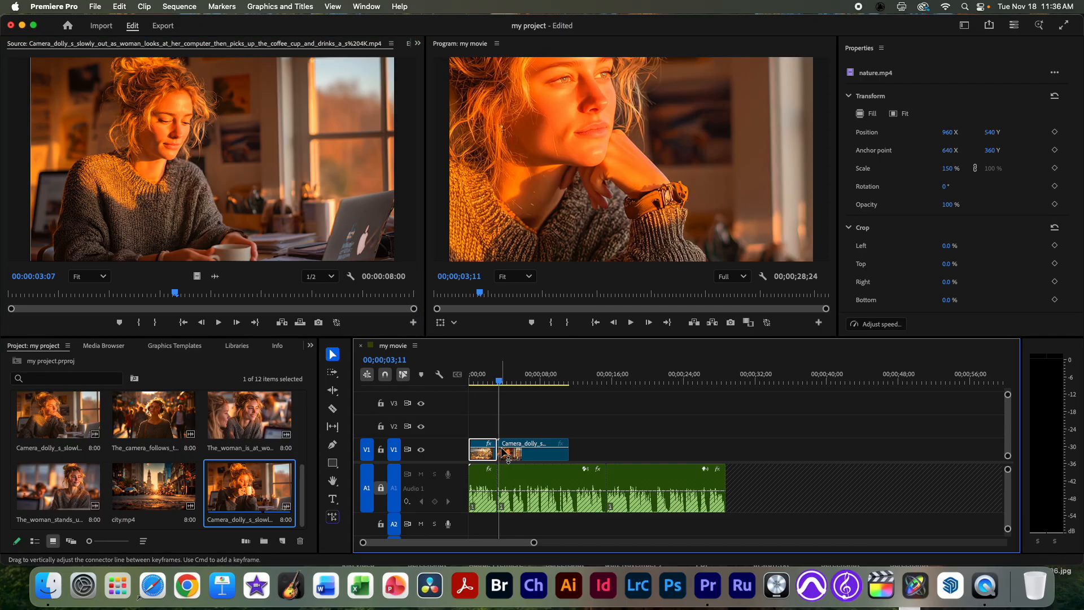
left_click(484, 379)
key("space")
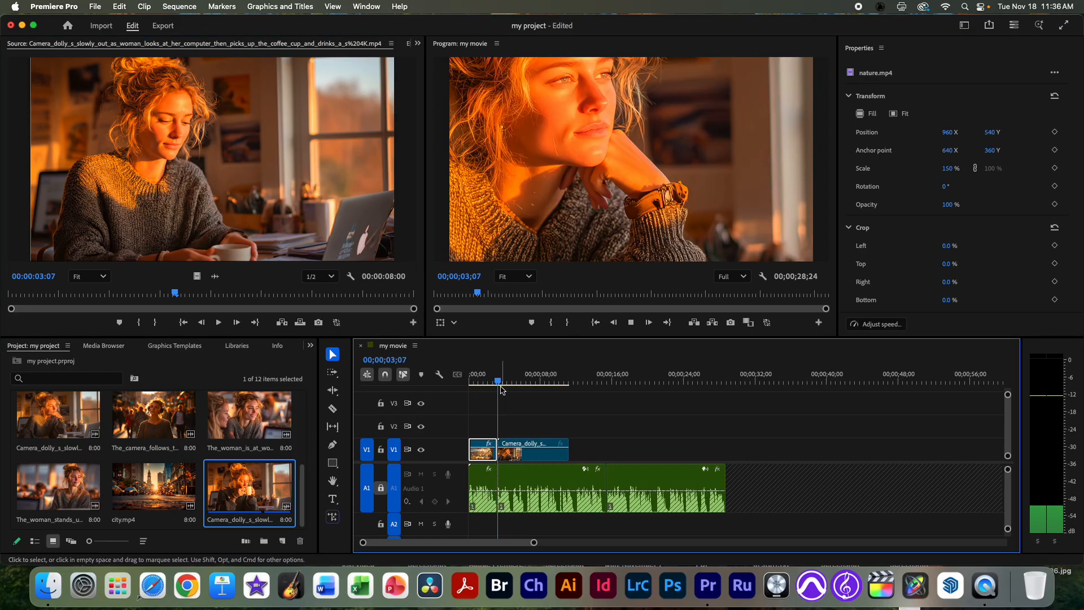
key("space")
Step: Scale the Camera_dolly clip on V1 to 47 to fit the frame, and trim its end to 9;24
left_click(540, 446)
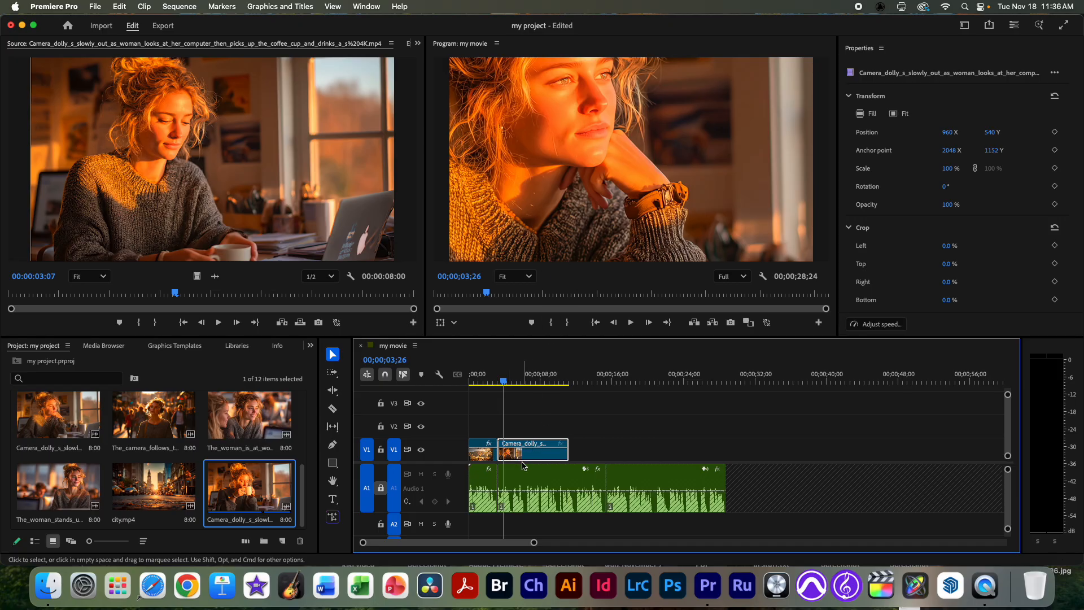
double_click(530, 456)
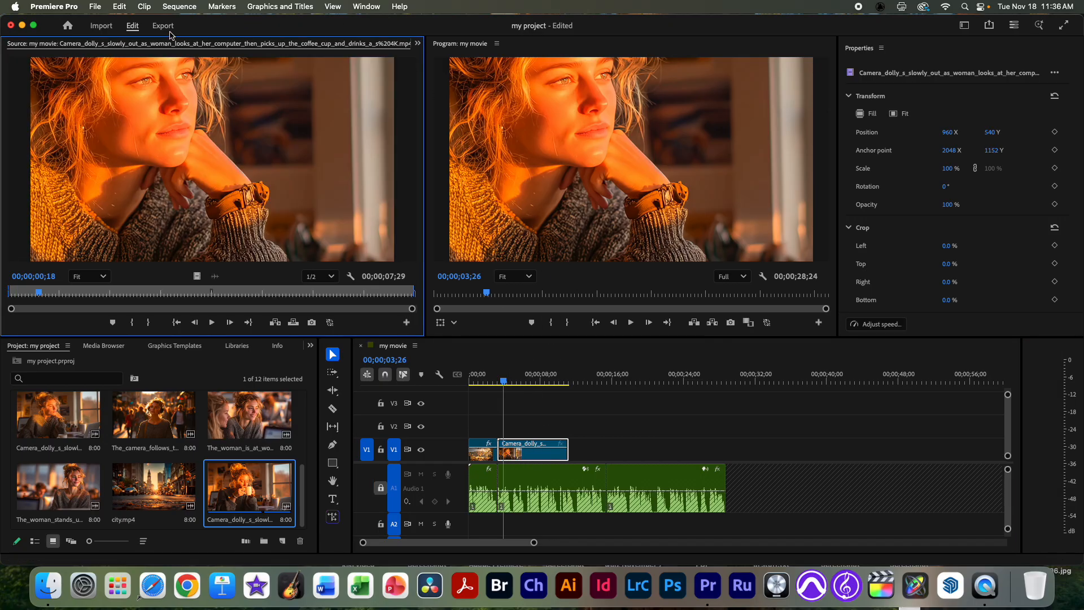
left_click(417, 44)
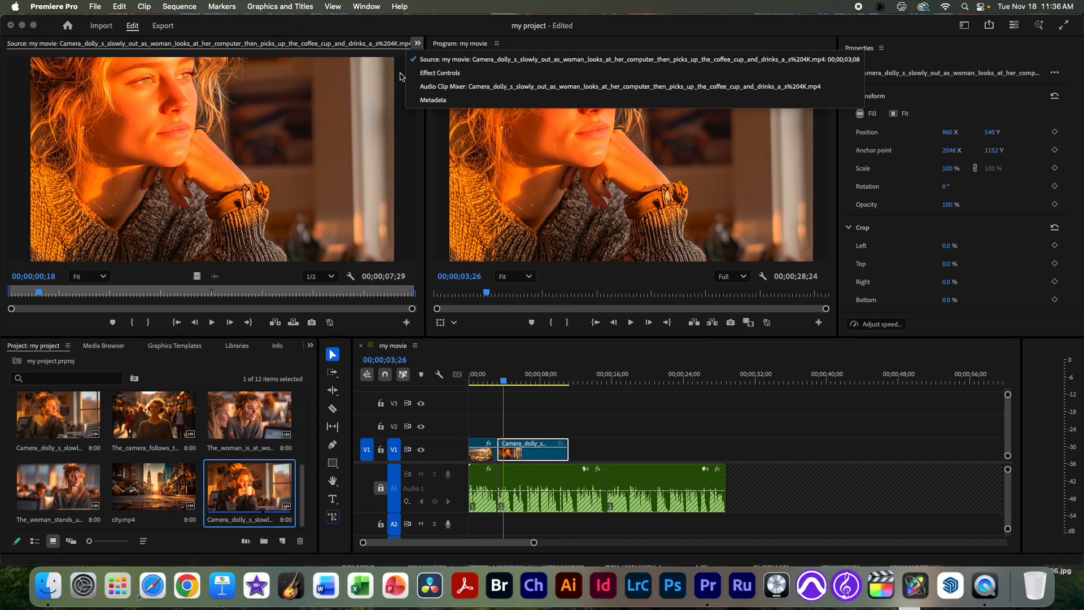
left_click(439, 73)
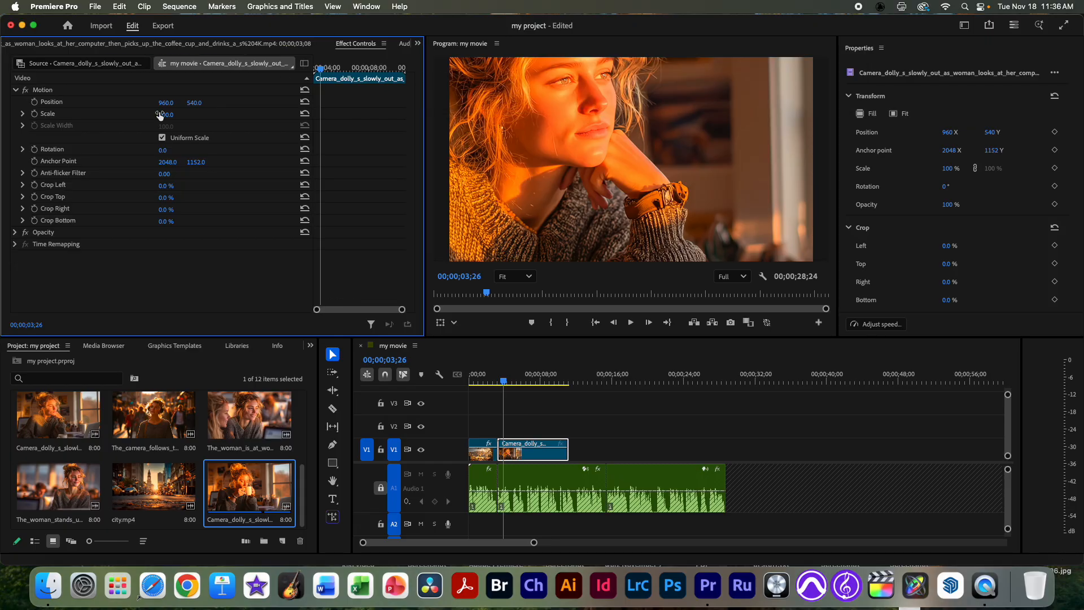
left_click_drag(160, 115, 131, 114)
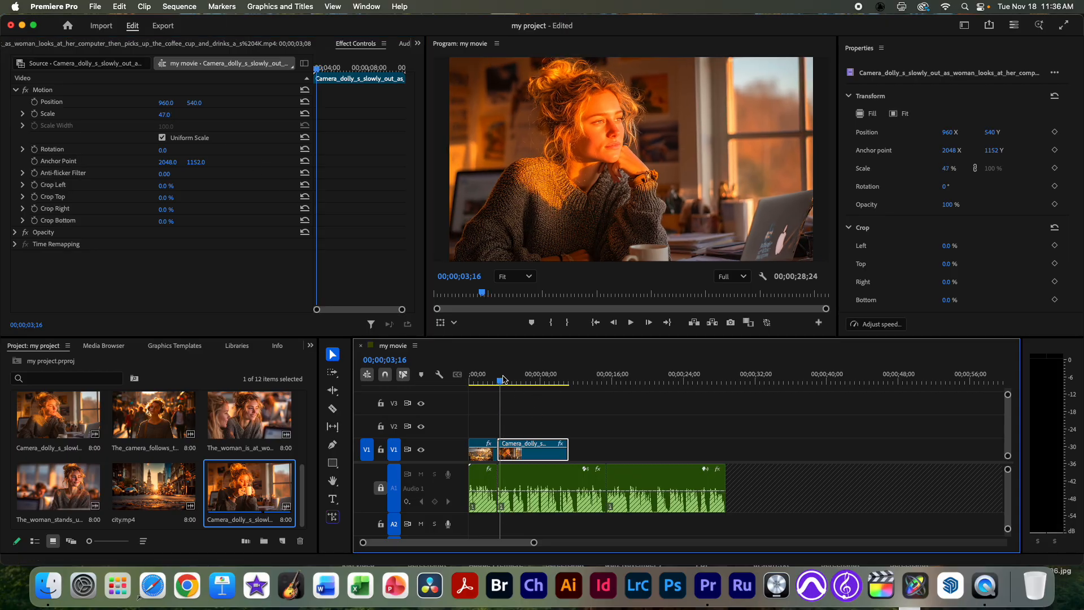
left_click_drag(503, 377, 557, 377)
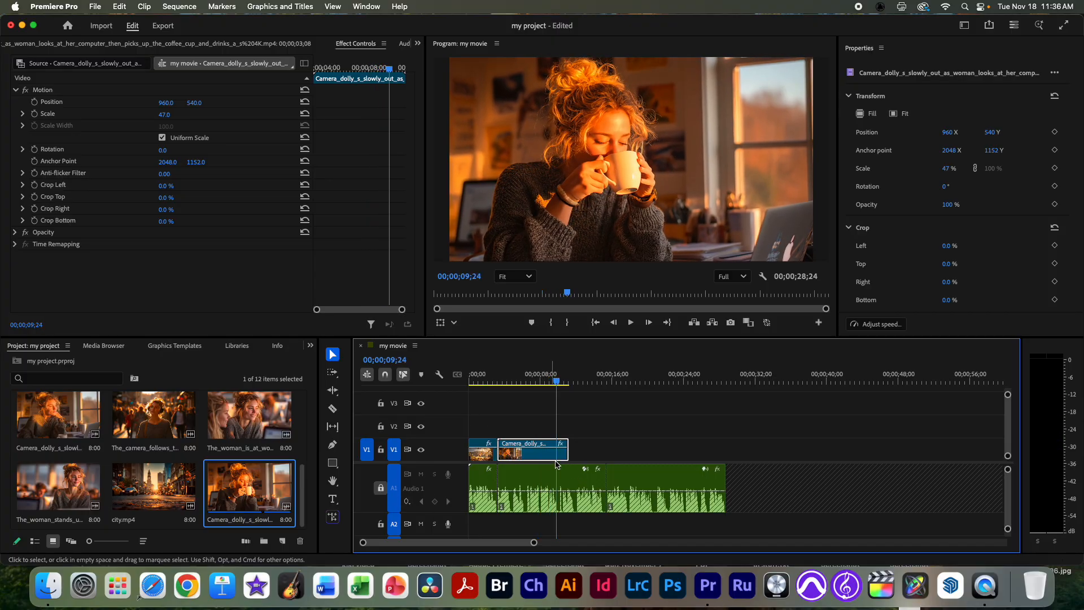
left_click_drag(568, 449, 555, 450)
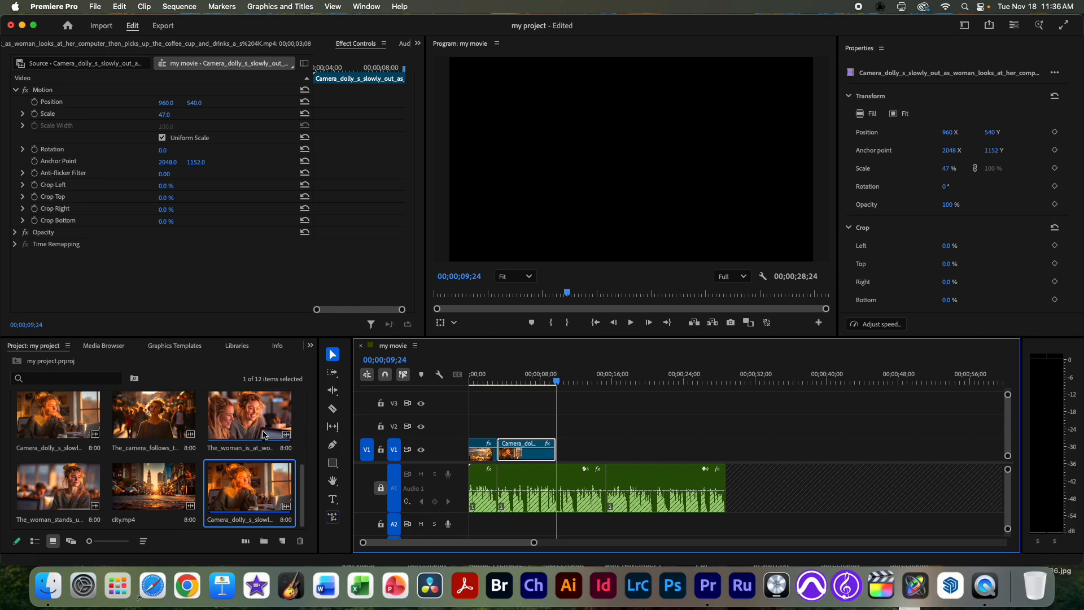
Step: Open the The_camera_moves_back clip in the Source Monitor and mark its In point at 00:00:00:20 and Out point at 00:00:06:20
scroll(226, 480, "down", 3)
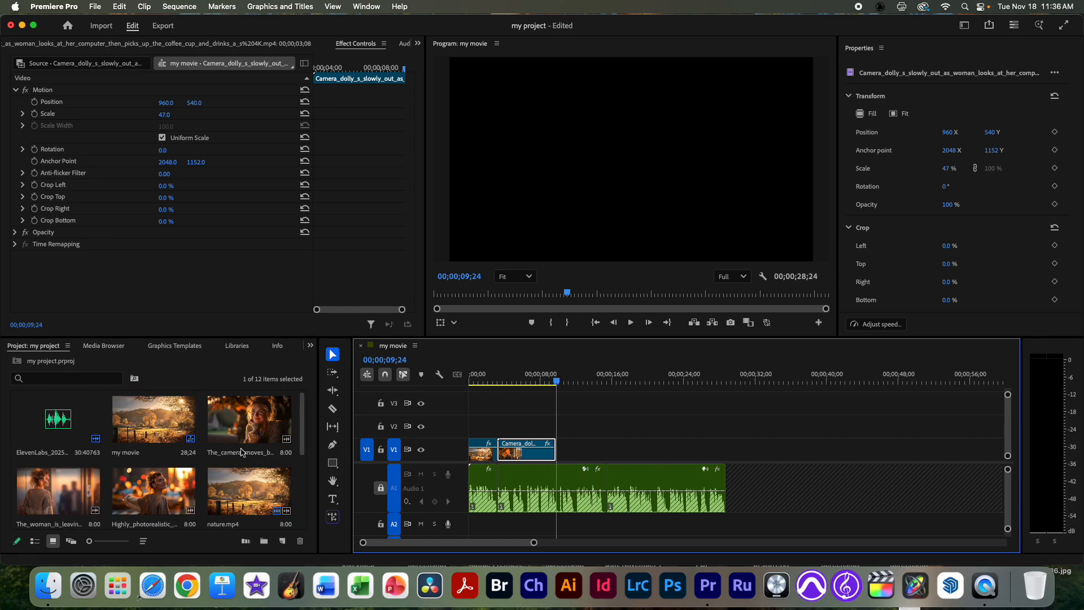
double_click(267, 425)
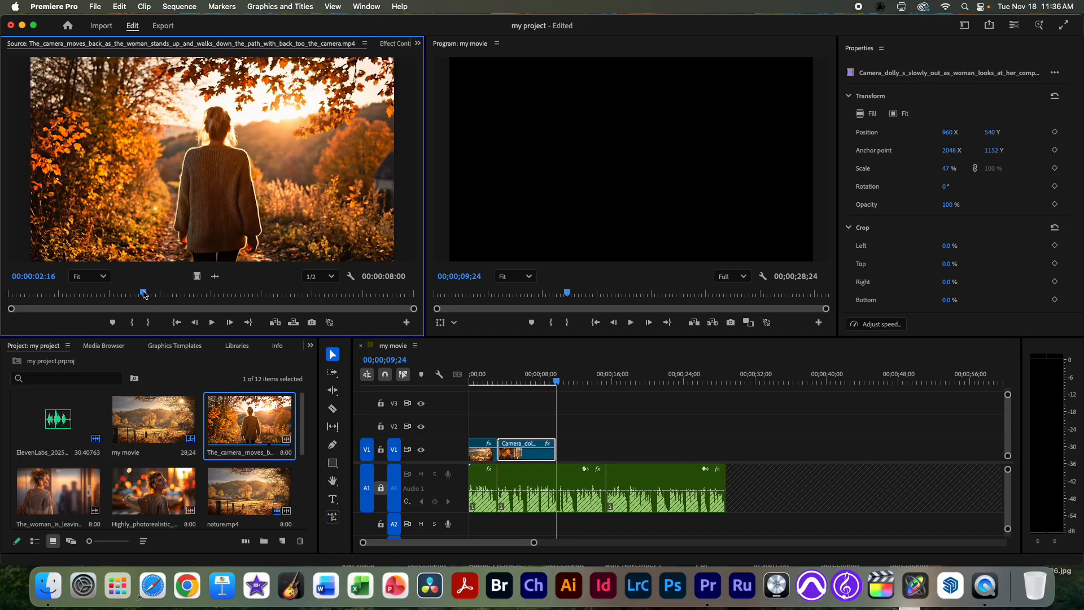
left_click_drag(144, 294, 49, 294)
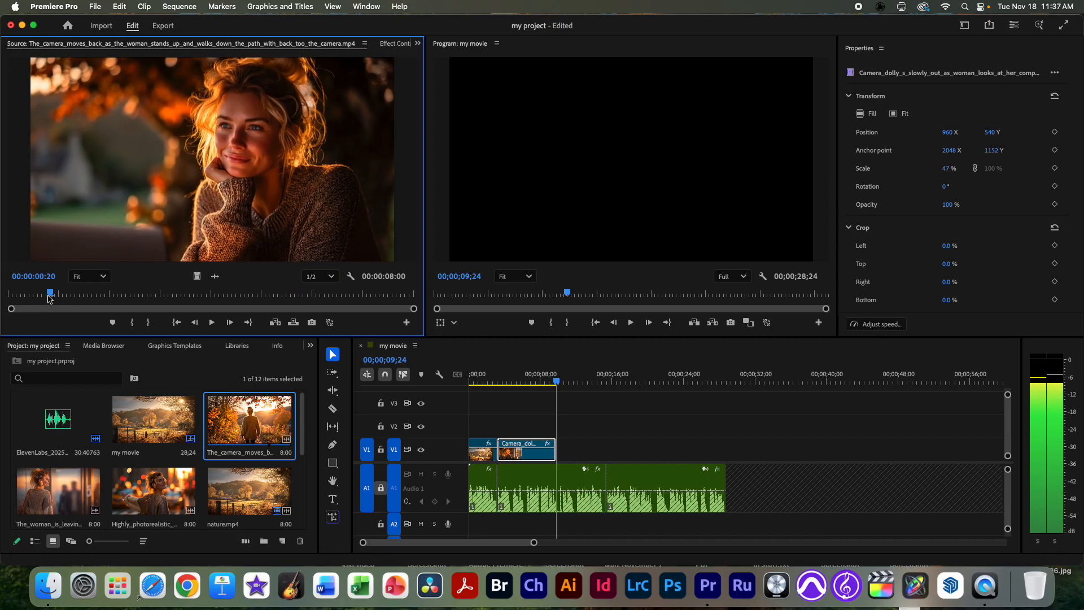
key("i")
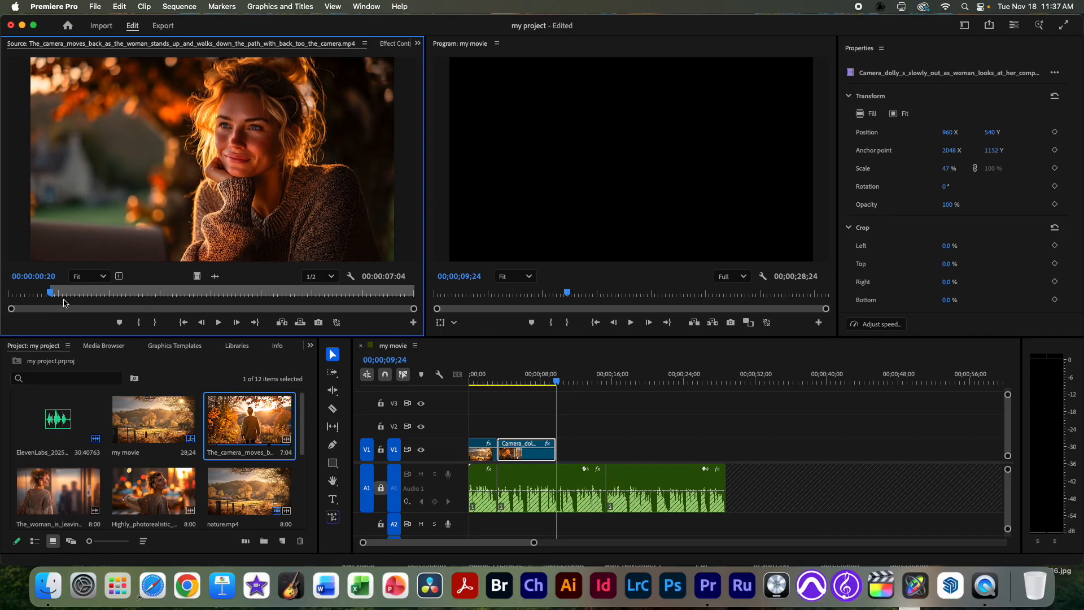
left_click_drag(74, 294, 356, 305)
key("o")
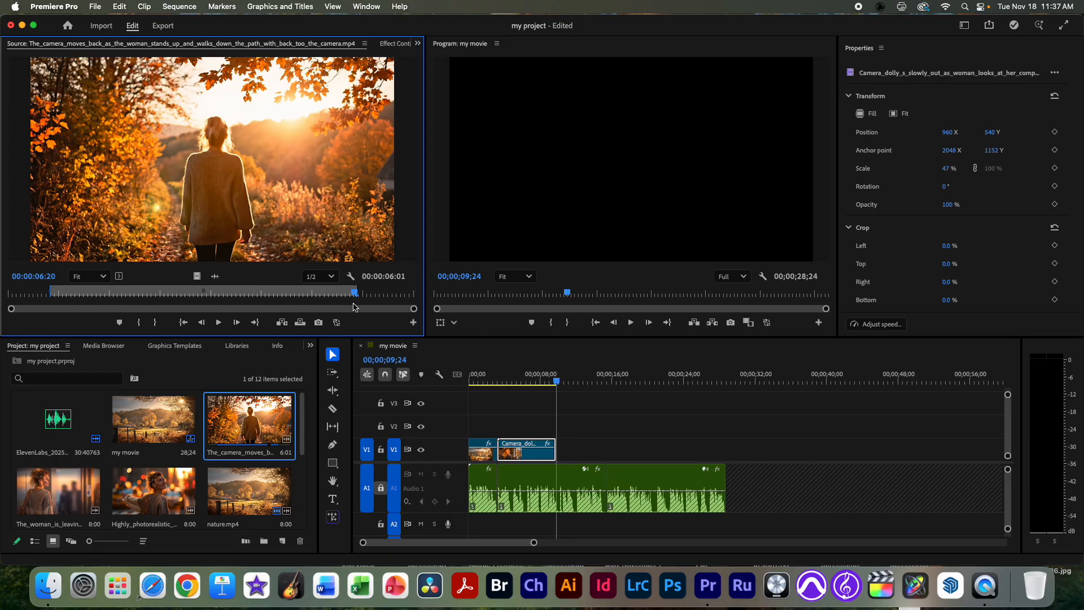
Step: Place only the marked video of The_camera_moves_back on V1 directly after the Camera_dolly clip, and play its ending from about 15;12
mouse_move(281, 221)
left_mouse_down()
mouse_move(484, 242)
mouse_move(273, 236)
left_mouse_up()
left_click_drag(198, 278, 564, 447)
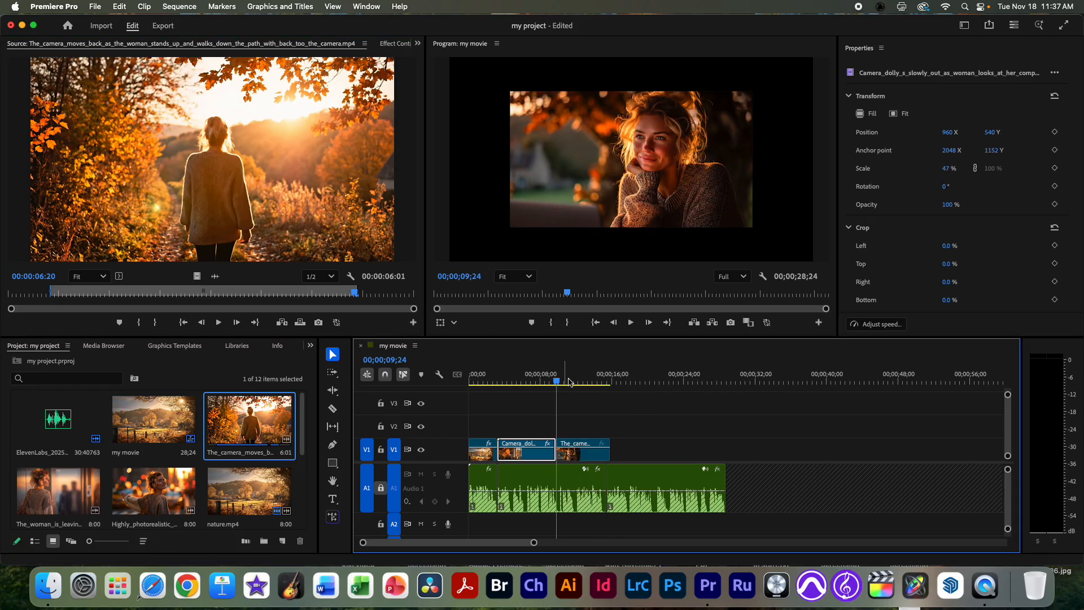
left_click(603, 377)
left_click_drag(605, 375, 608, 377)
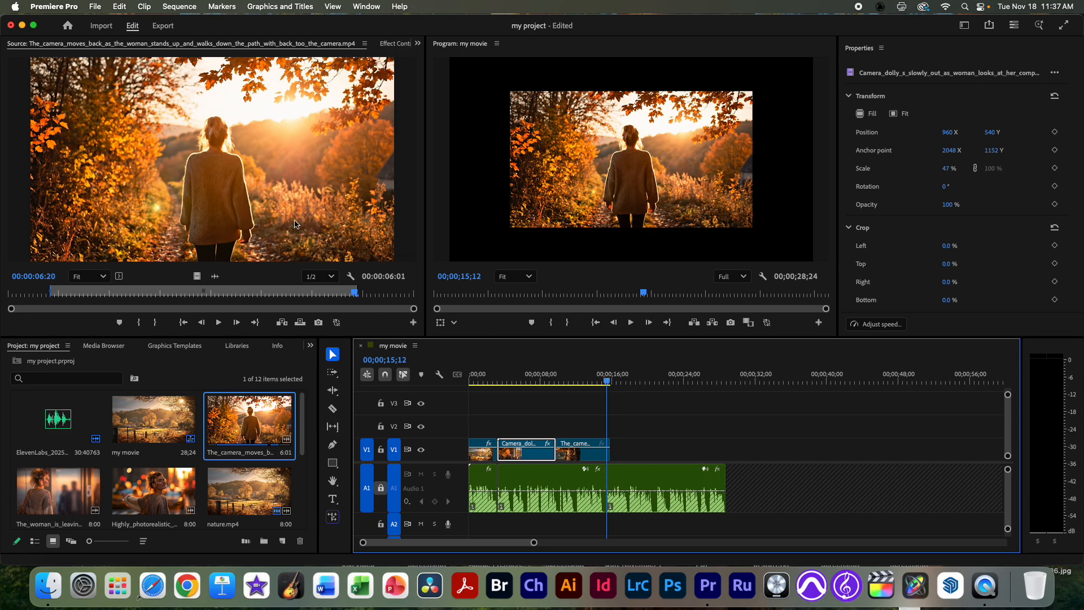
key("space")
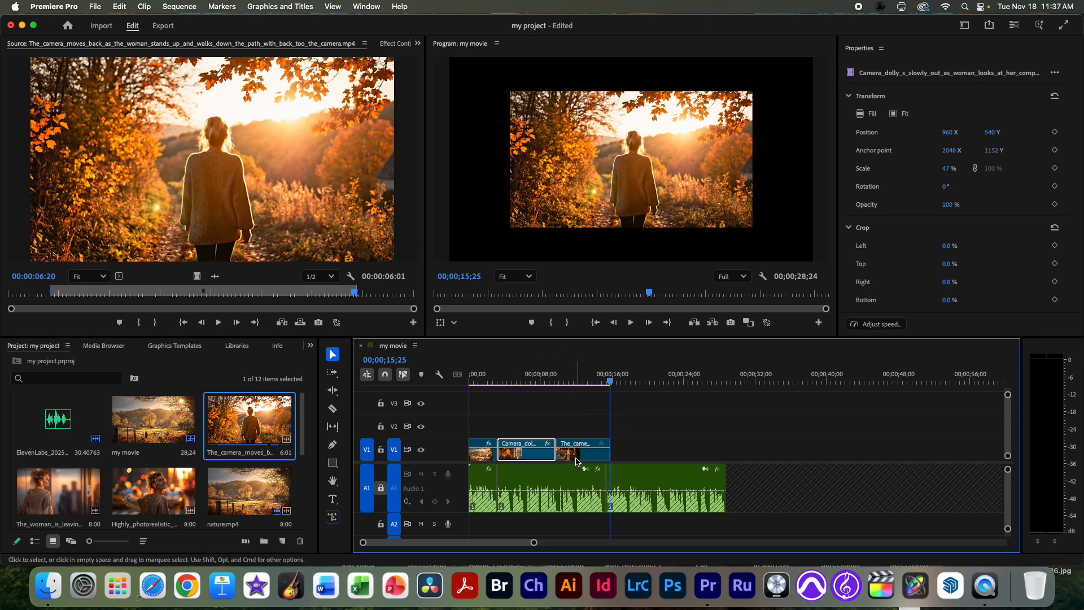
Step: Trim 14 frames off the end of the The_camera_moves_back clip to match the second voice clip's end, and play across its start
mouse_move(572, 458)
left_mouse_down()
mouse_move(582, 458)
mouse_move(572, 458)
left_mouse_up()
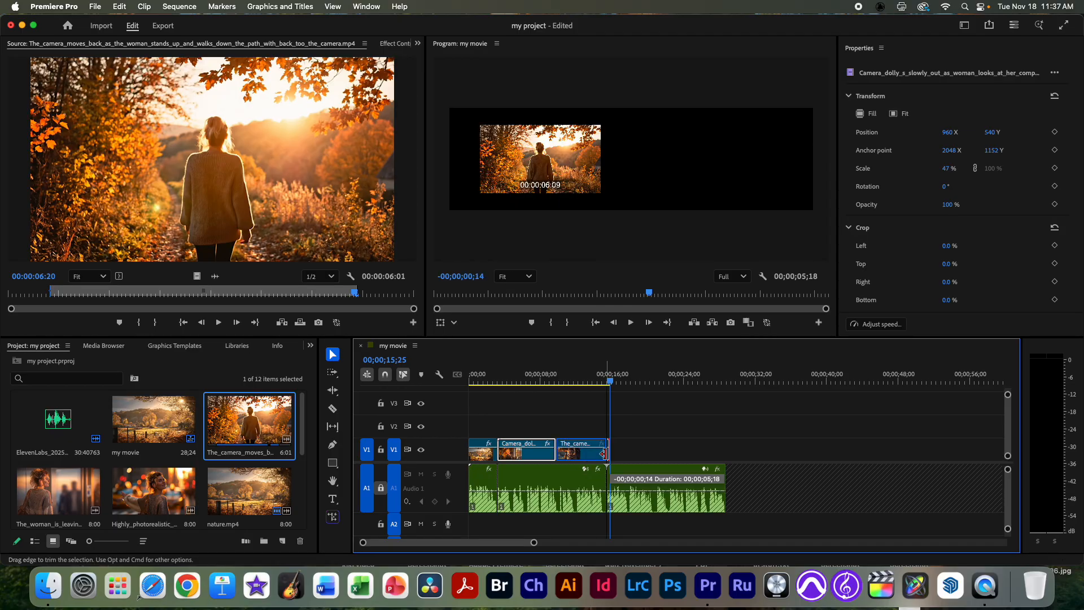
left_click_drag(591, 373, 543, 378)
key("space")
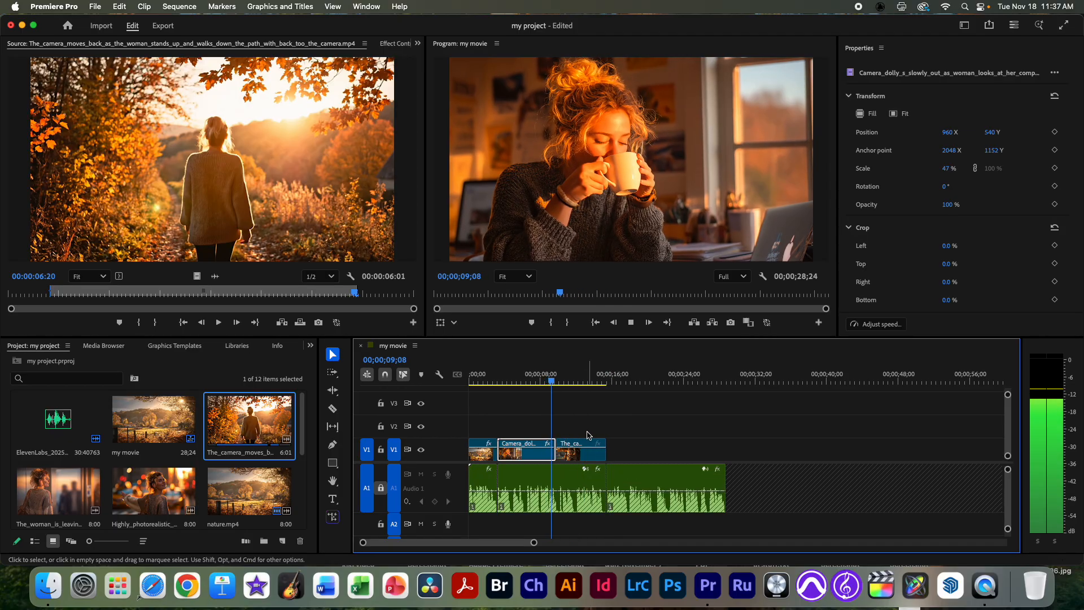
key("space")
Step: Scale the The_camera_moves_back clip on V1 to 150 so it fills the frame
left_click(590, 457)
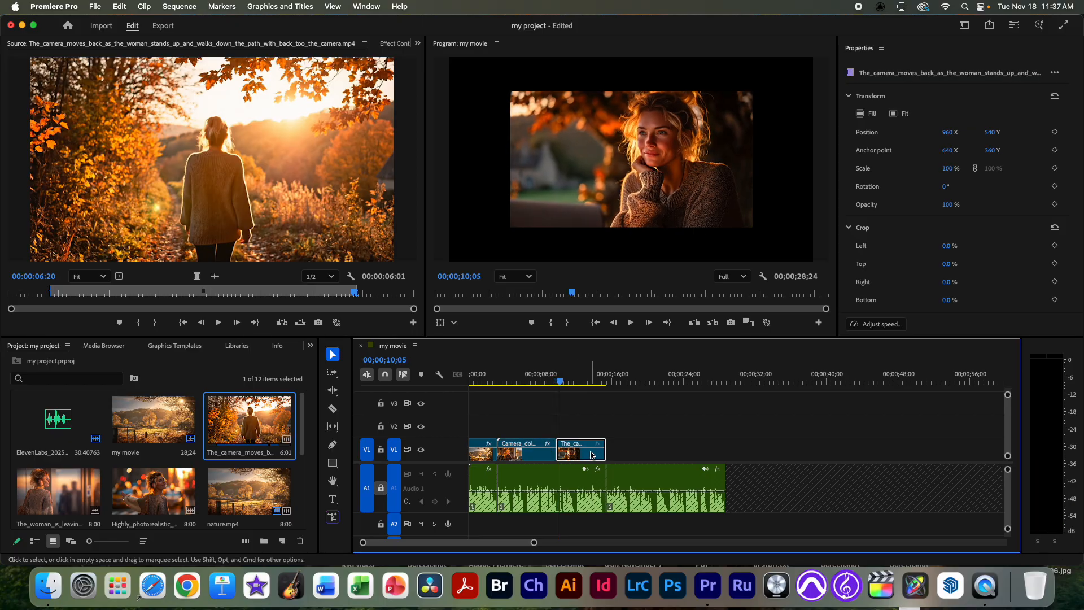
double_click(591, 455)
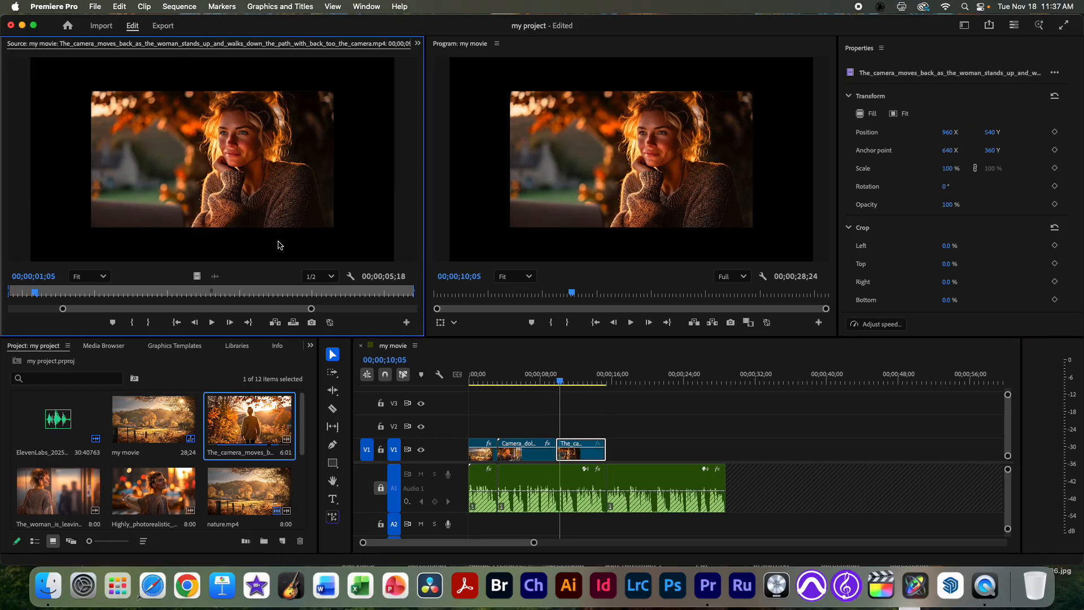
left_click(417, 44)
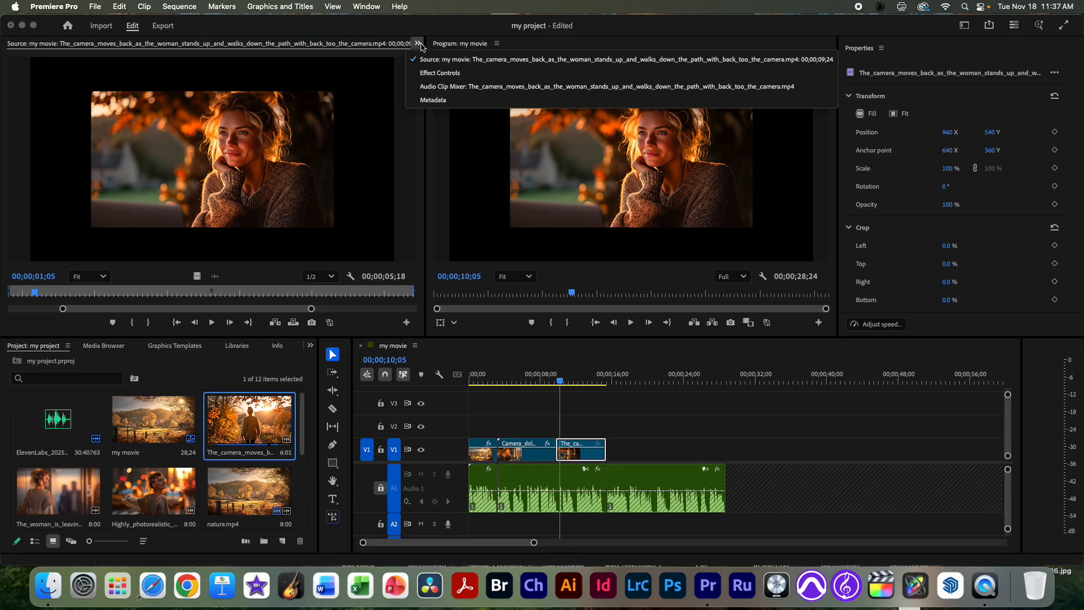
left_click(436, 69)
mouse_move(164, 119)
left_mouse_down()
mouse_move(197, 120)
mouse_move(174, 115)
left_mouse_up()
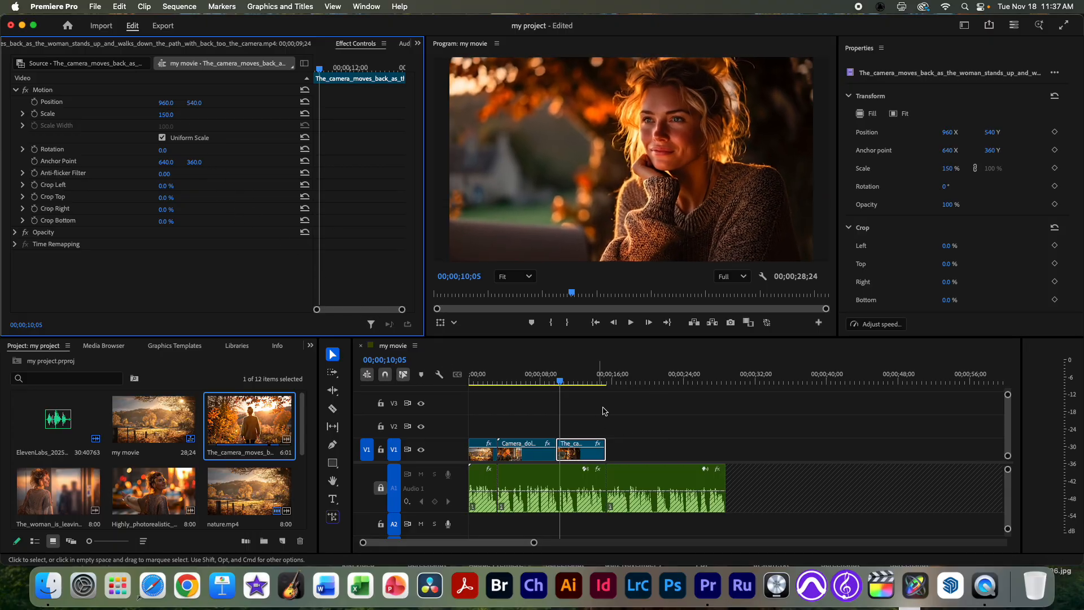
Step: Place the Highly_photorealistic and The_camera_follows clips together with their audio on V1 and A2 after the last clip, and scrub to 18;15
scroll(82, 493, "down", 2)
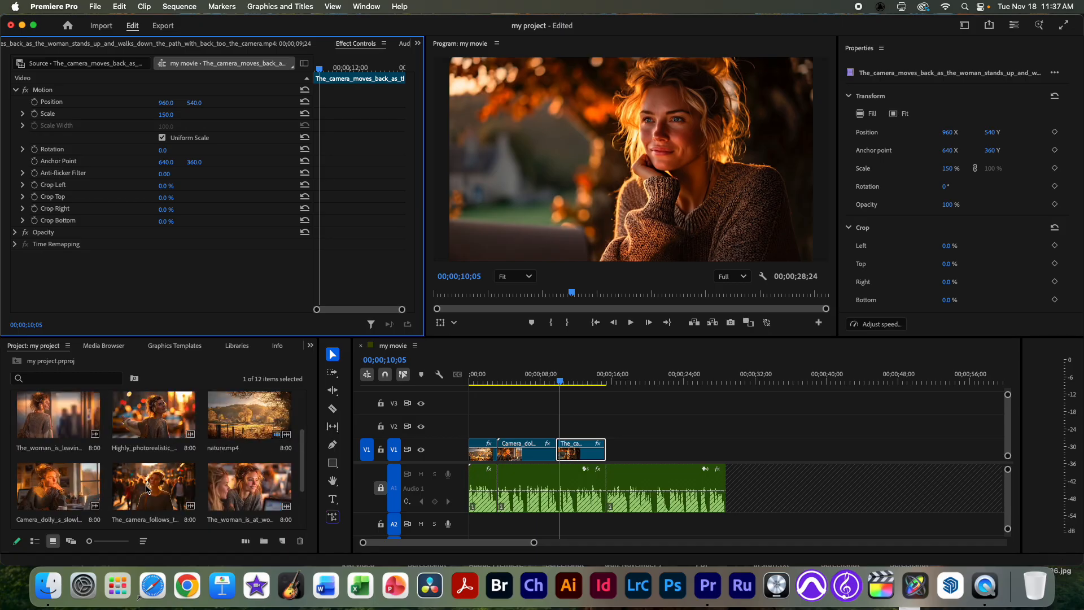
left_click(178, 433)
key("shift+Down")
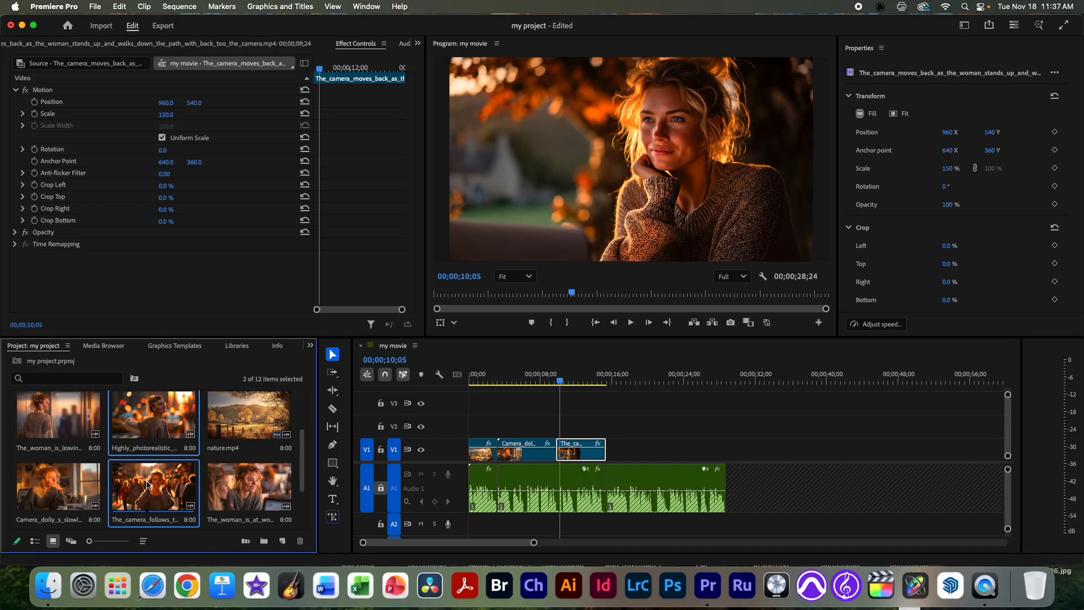
left_click_drag(176, 440, 682, 453)
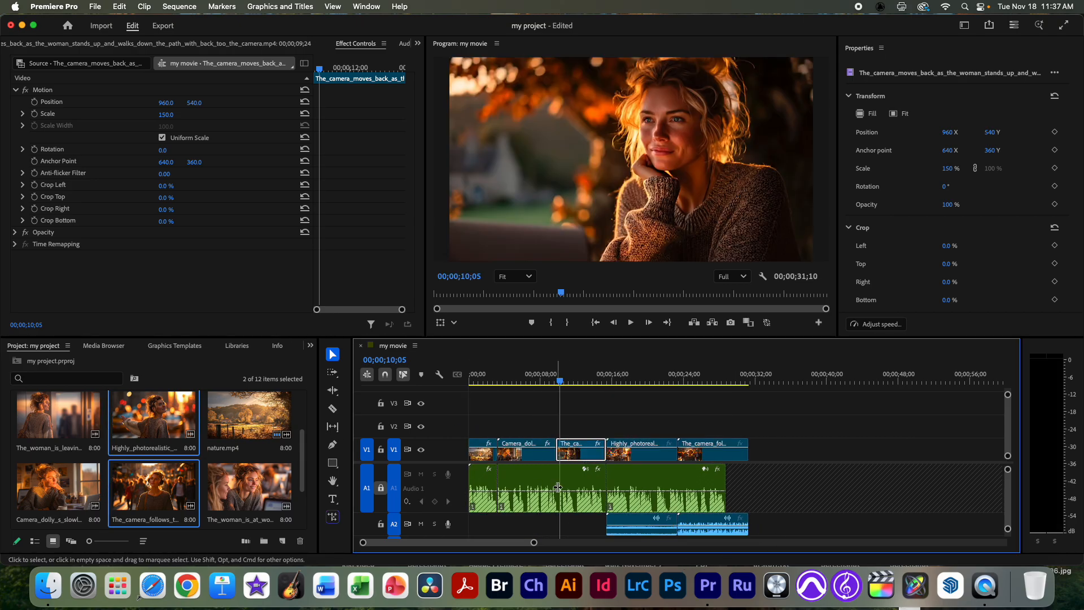
left_click(779, 526)
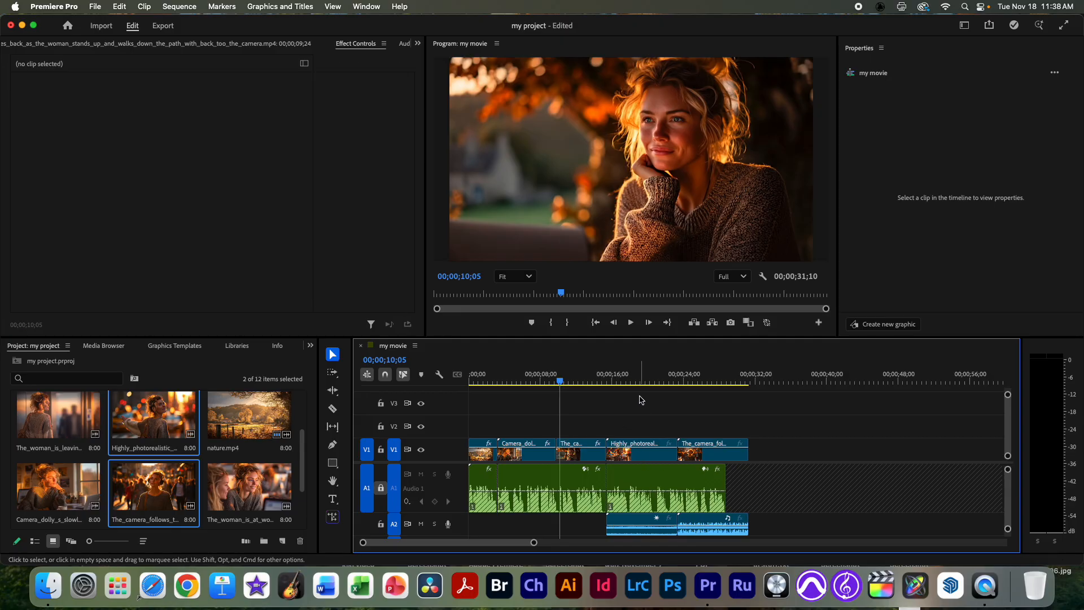
mouse_move(643, 380)
left_mouse_down()
mouse_move(661, 379)
mouse_move(634, 380)
left_mouse_up()
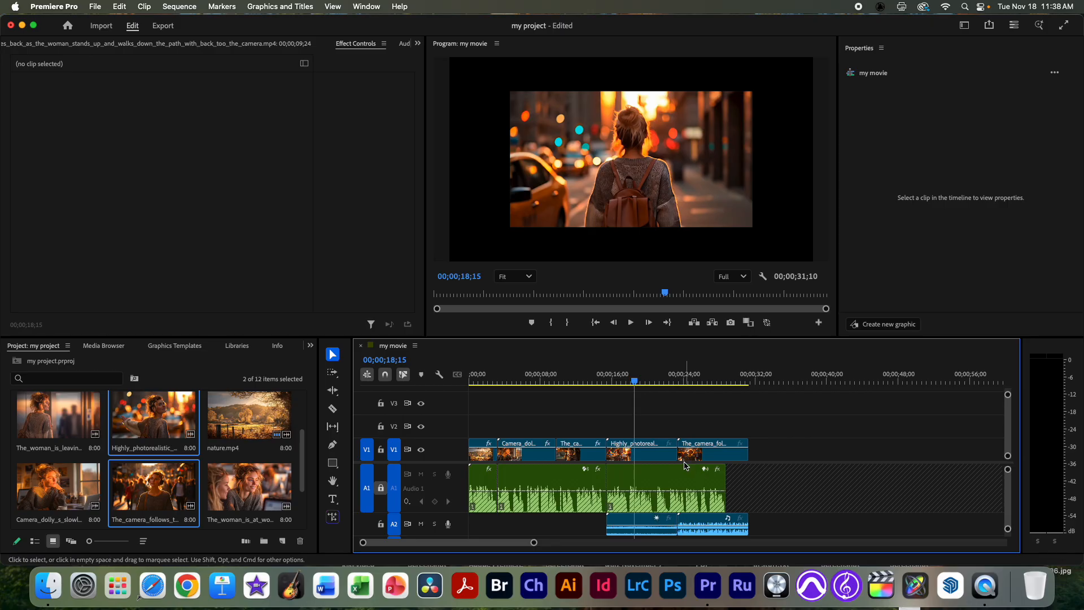
Step: Delete only the audio of the Highly_photorealistic clip from track A2, and select the empty gap it leaves
left_click(641, 514)
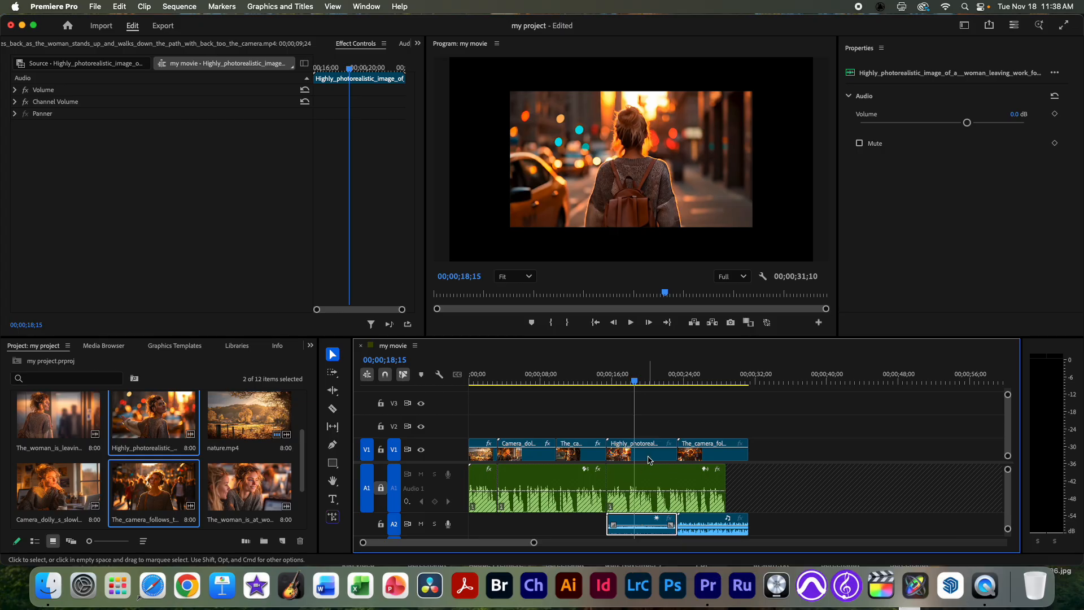
key("Delete")
left_click(712, 451)
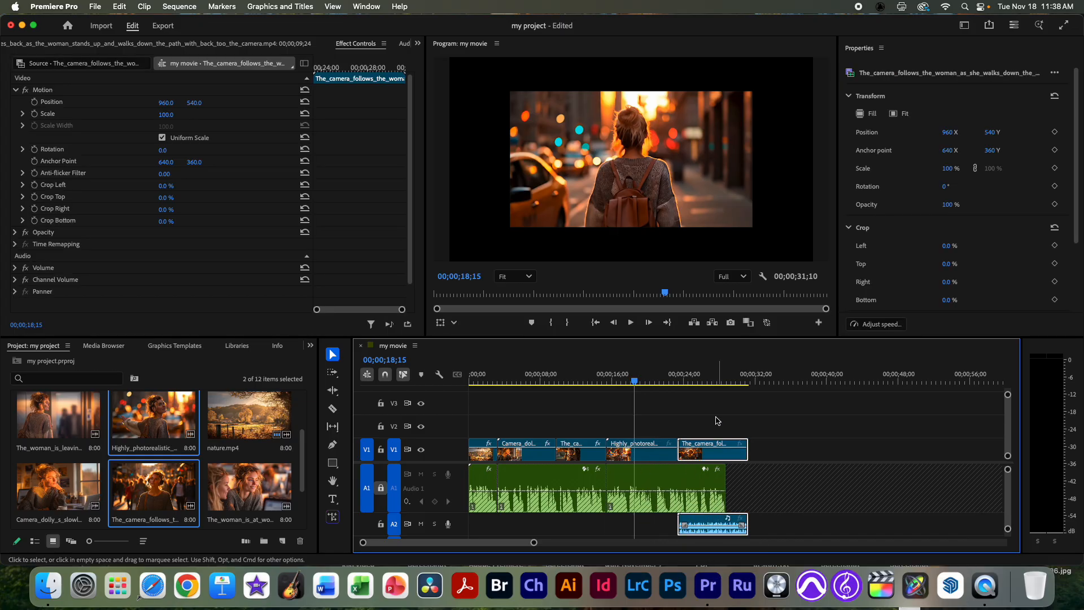
left_click(649, 516)
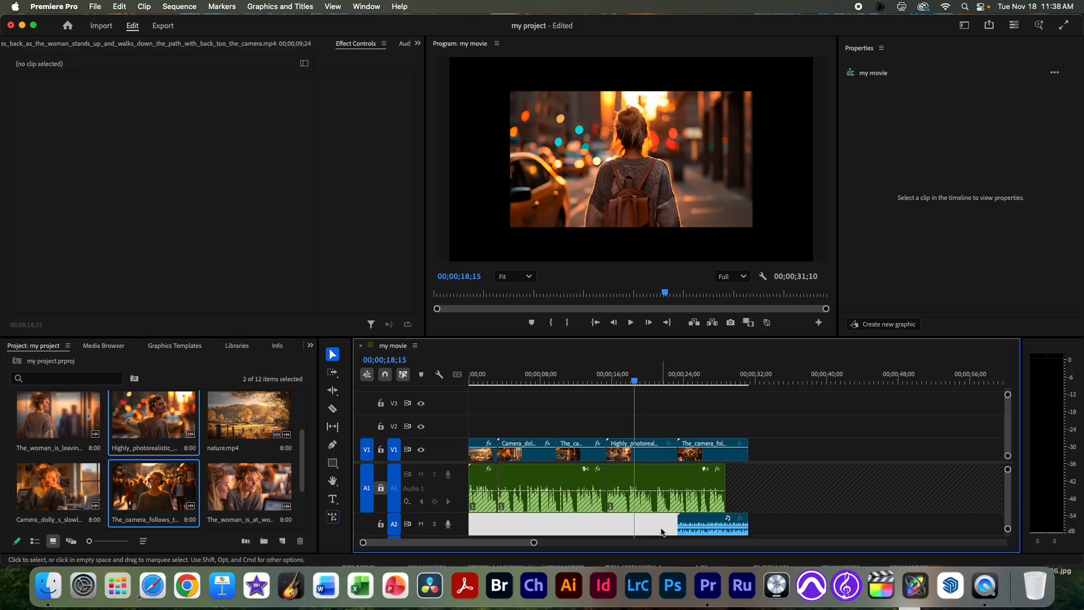
Step: Delete the The_camera_follows clip's audio from A2, and trim the last two V1 clips so the video ends with the voice recording
left_click(688, 520)
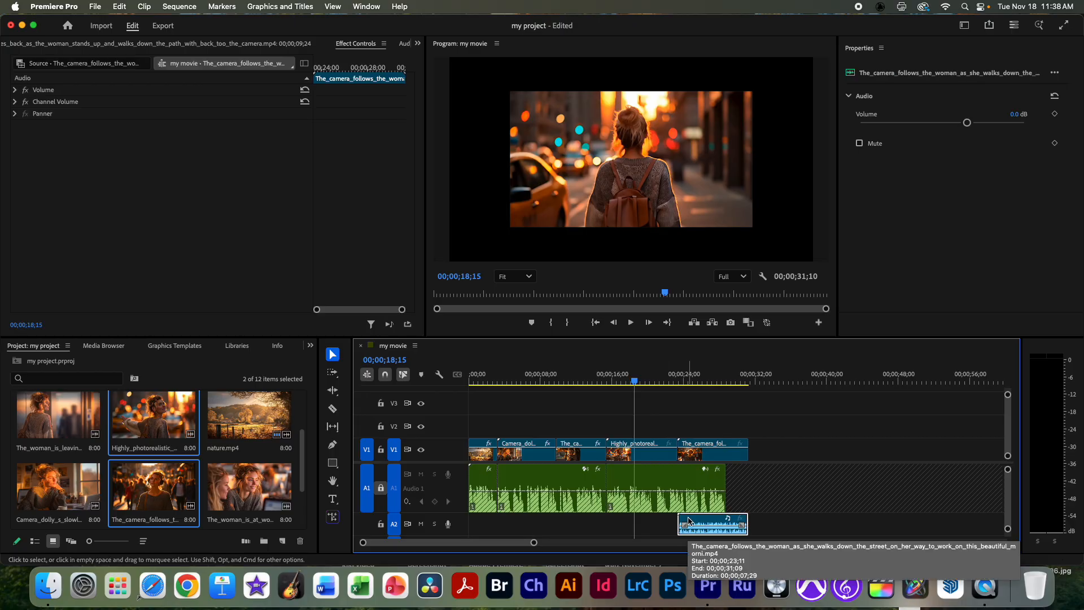
key("Delete")
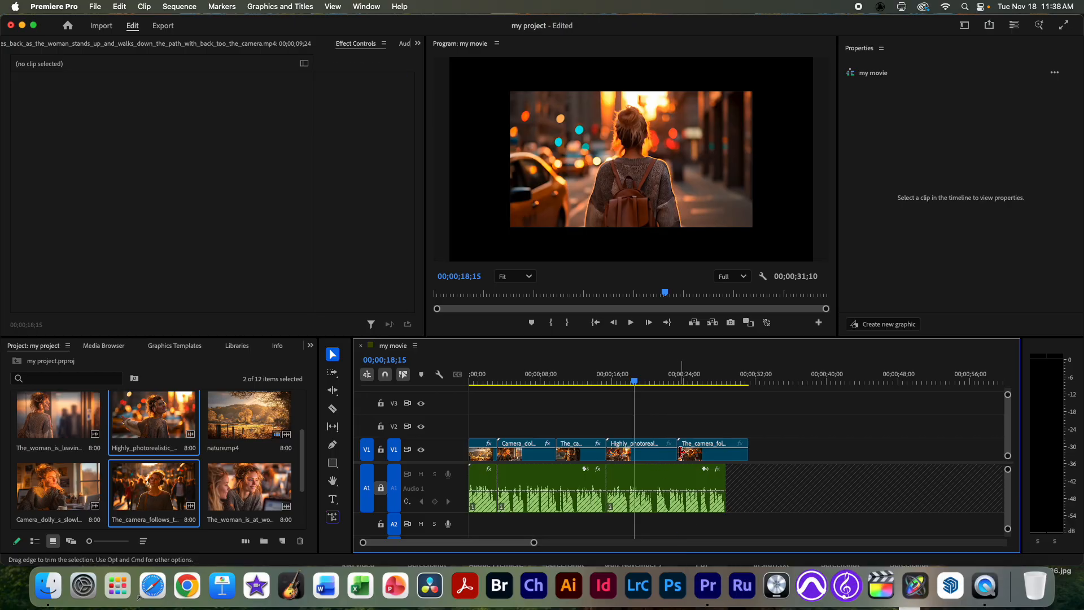
mouse_move(676, 453)
left_mouse_down()
mouse_move(664, 454)
mouse_move(732, 455)
mouse_move(693, 445)
left_mouse_up()
key("space")
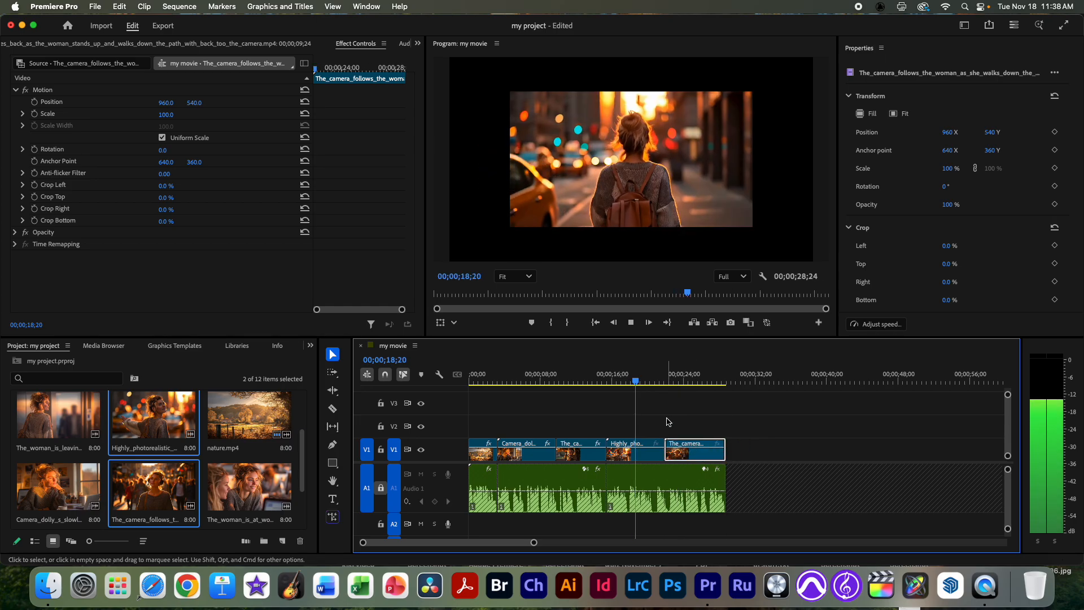
key("space")
Step: Scale the Highly_photorealistic clip on V1 to 152 so it fills the frame
left_click(637, 458)
double_click(637, 458)
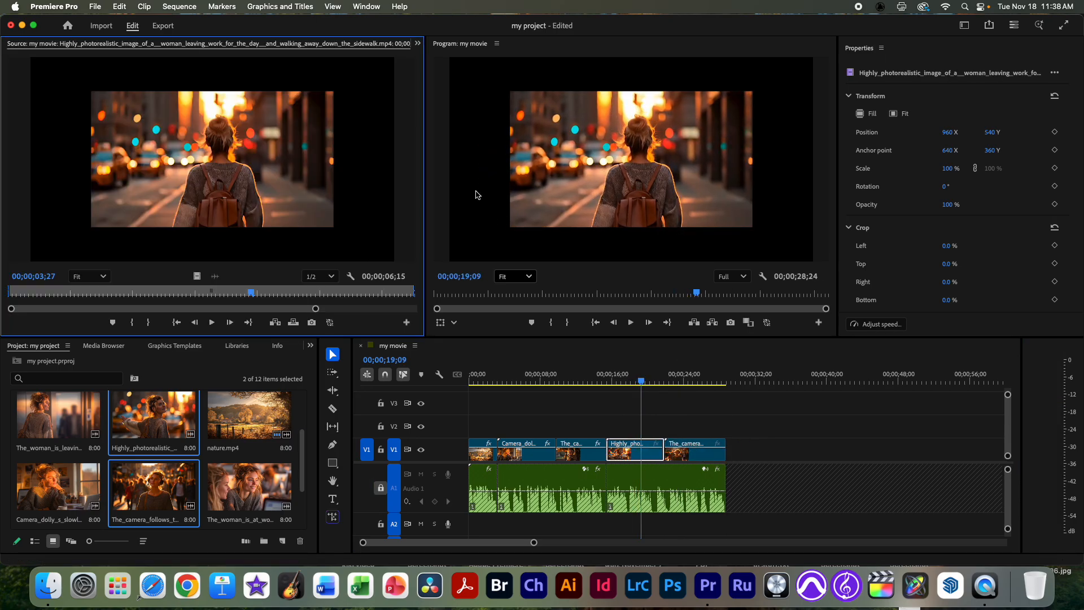
left_click(417, 44)
left_click(429, 79)
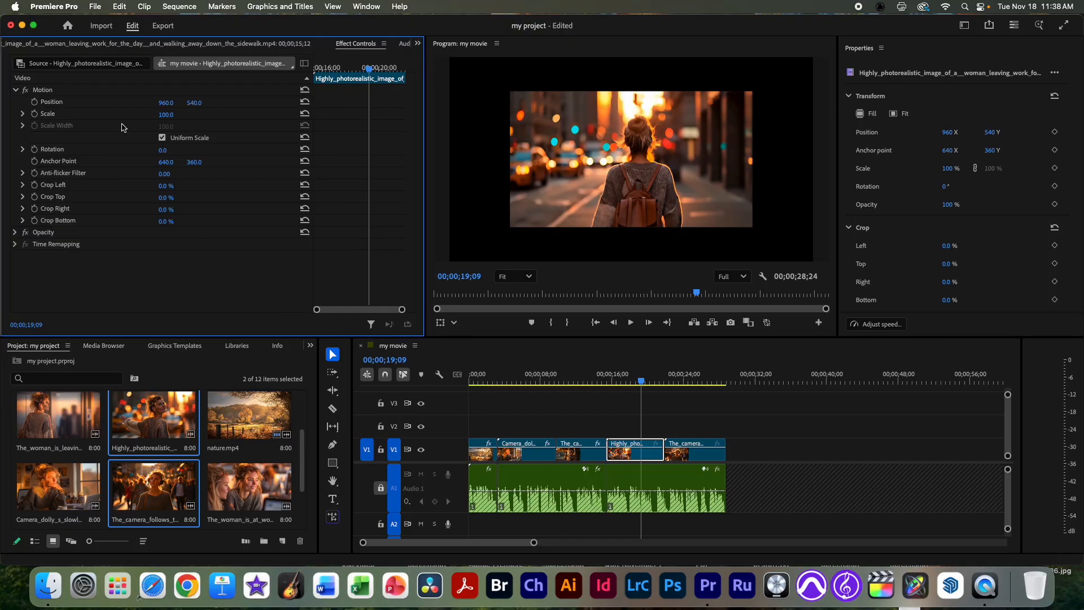
left_click_drag(161, 114, 191, 114)
Step: Scale the The_camera_follows clip on V1 to 151 so it fills the frame, and scrub to its end at 28;04
left_click(686, 377)
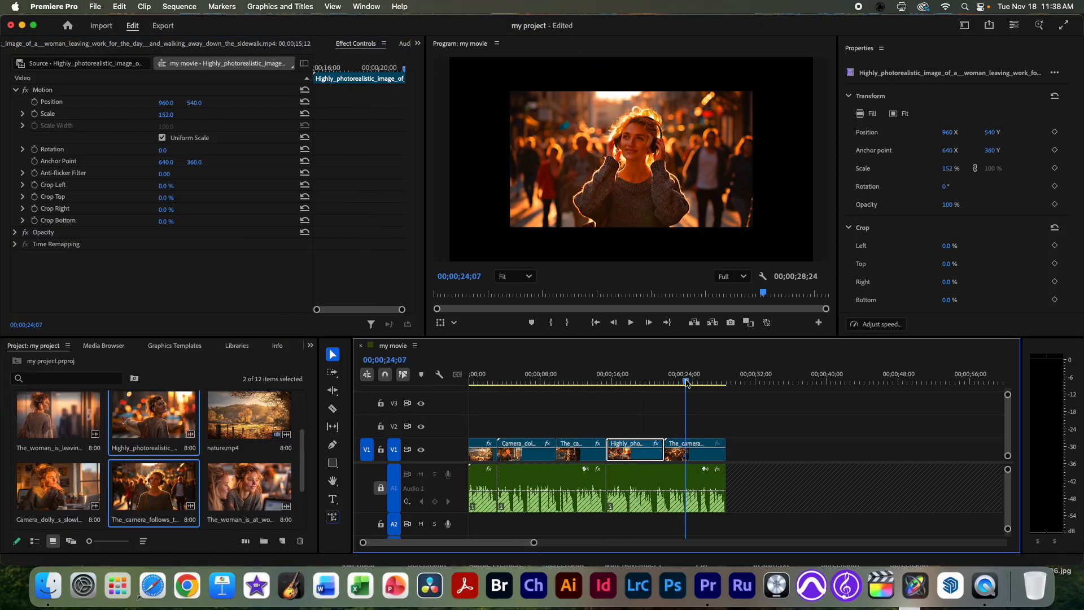
left_click(687, 454)
double_click(687, 455)
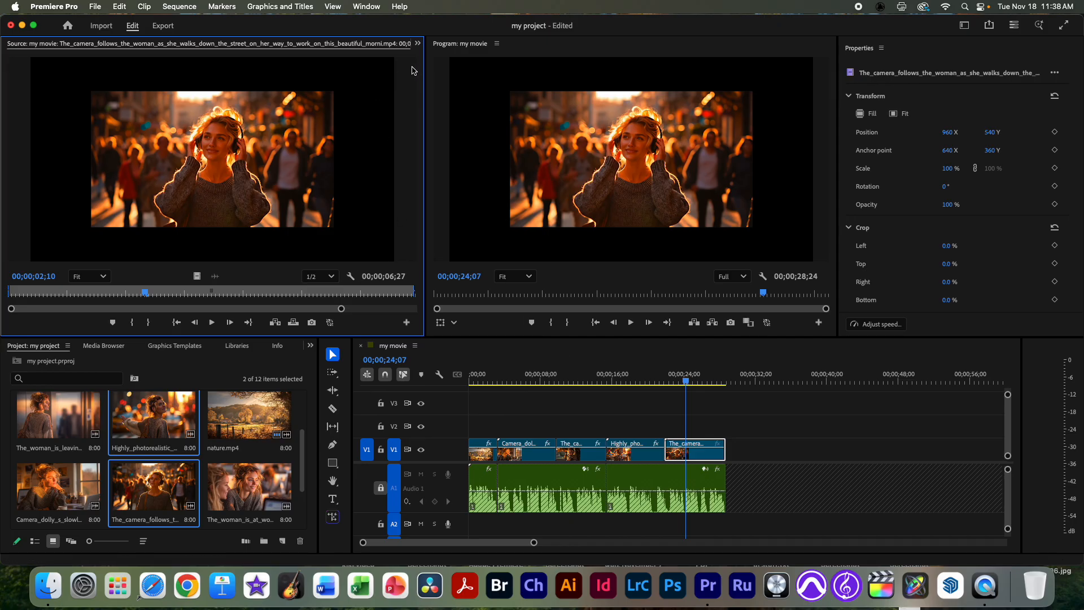
left_click(418, 44)
left_click(433, 79)
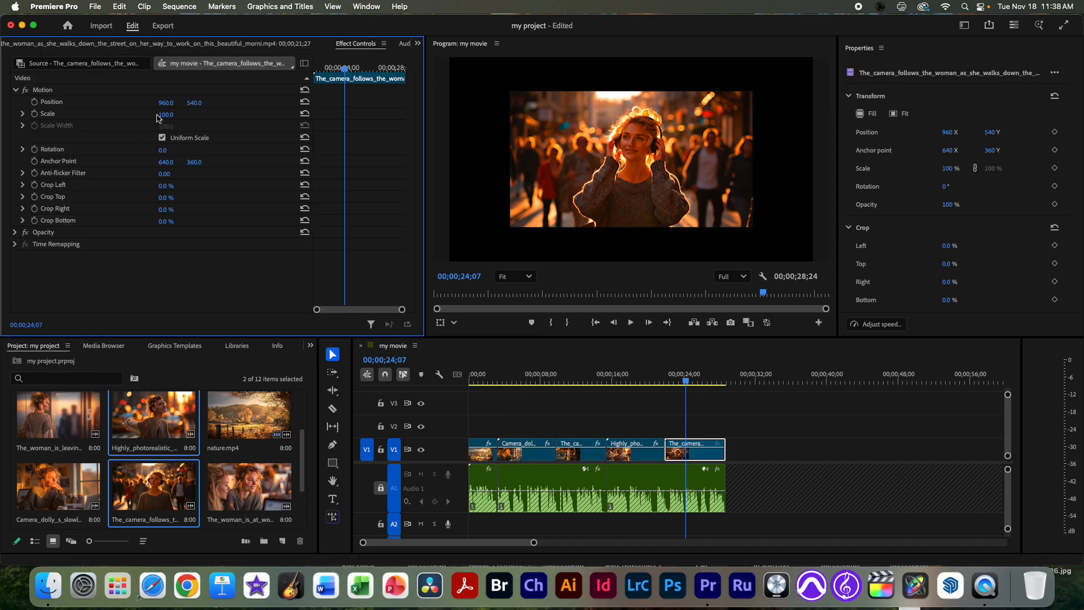
left_click_drag(167, 119, 192, 151)
key("super+z")
key("super+z")
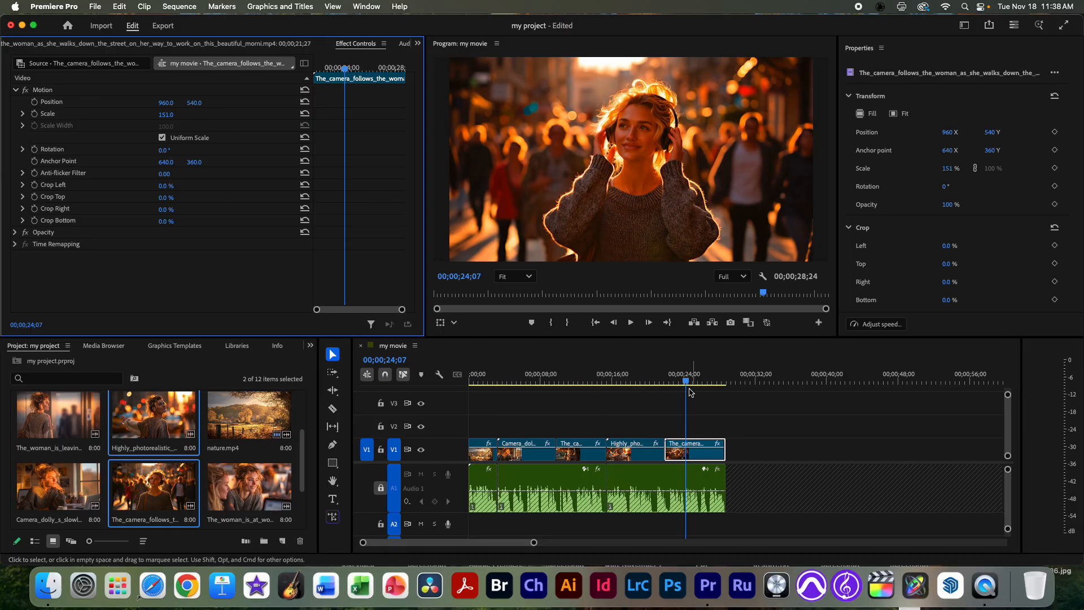
left_click_drag(687, 377, 715, 371)
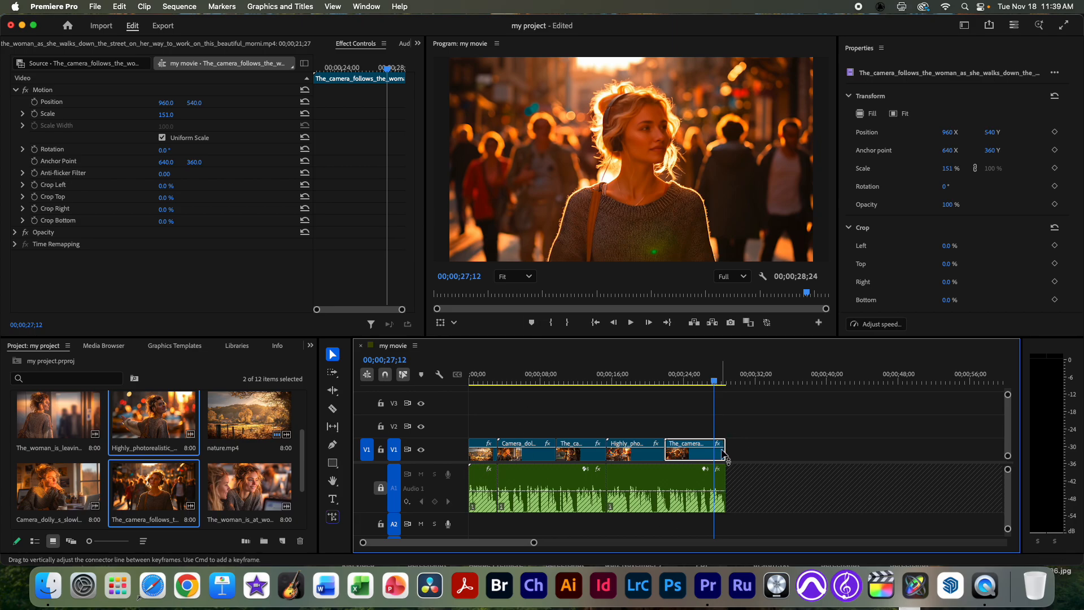
left_click_drag(715, 380, 721, 387)
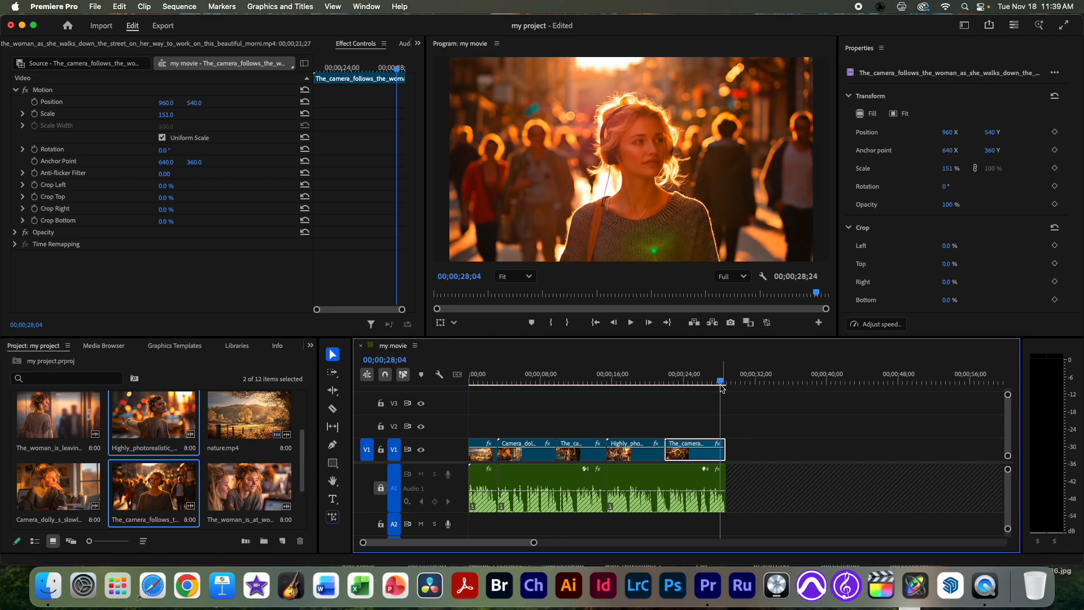
Step: Add the text "title" at the start of the sequence, enlarged and placed at the centre of the frame
left_click_drag(508, 381, 447, 382)
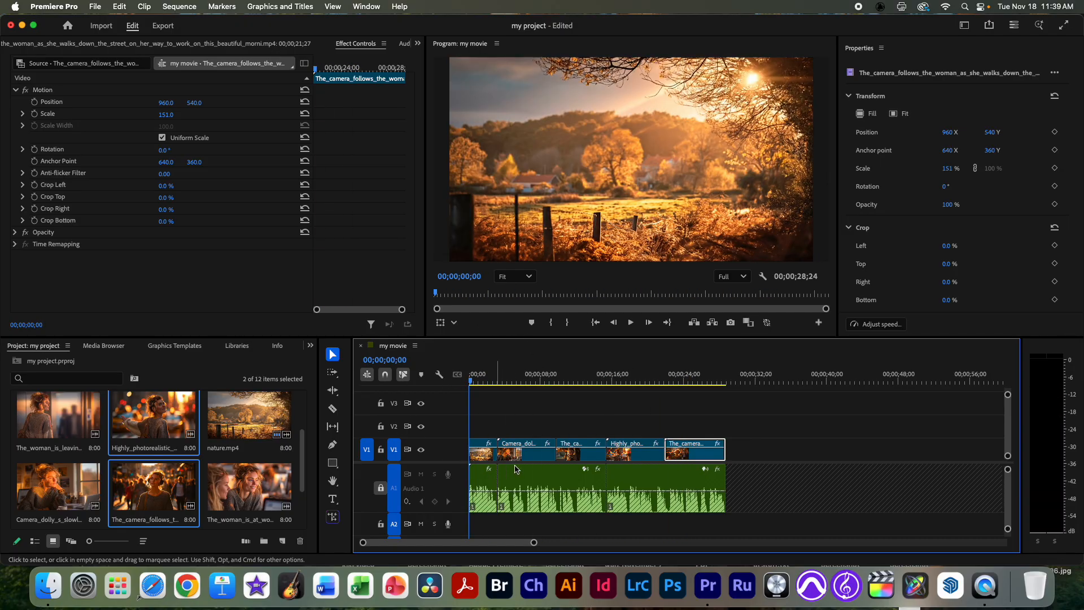
left_click(333, 499)
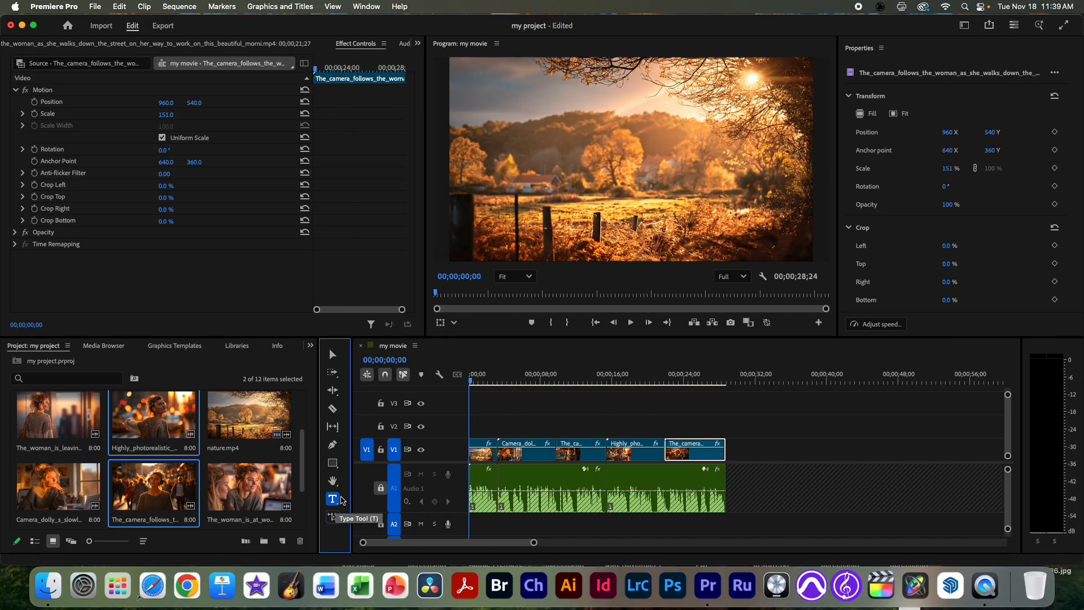
left_click(586, 153)
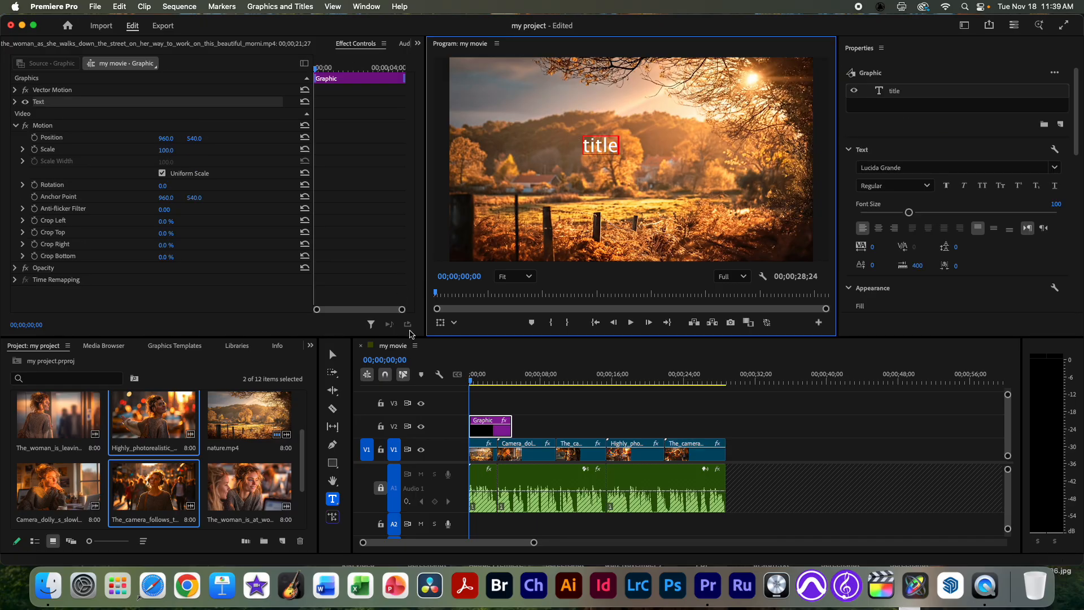
left_click(330, 349)
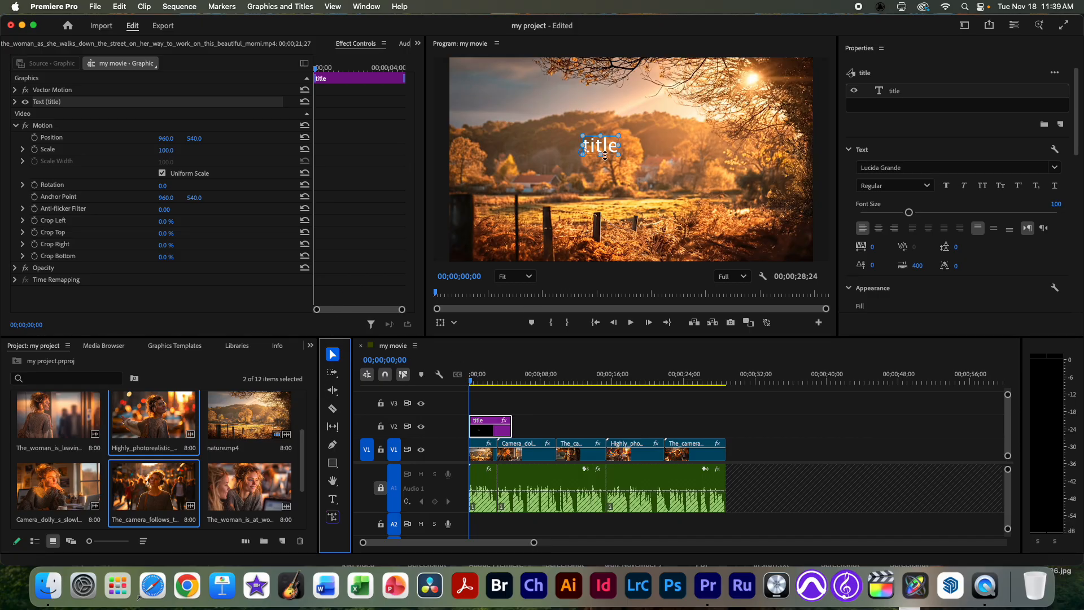
left_click_drag(617, 153, 661, 174)
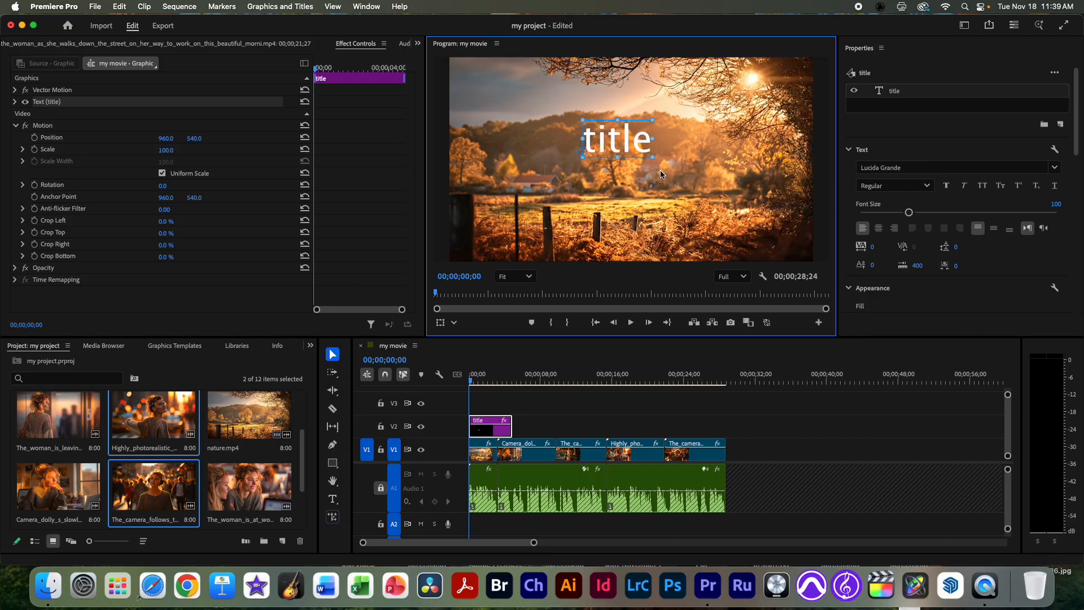
left_click_drag(634, 137, 636, 160)
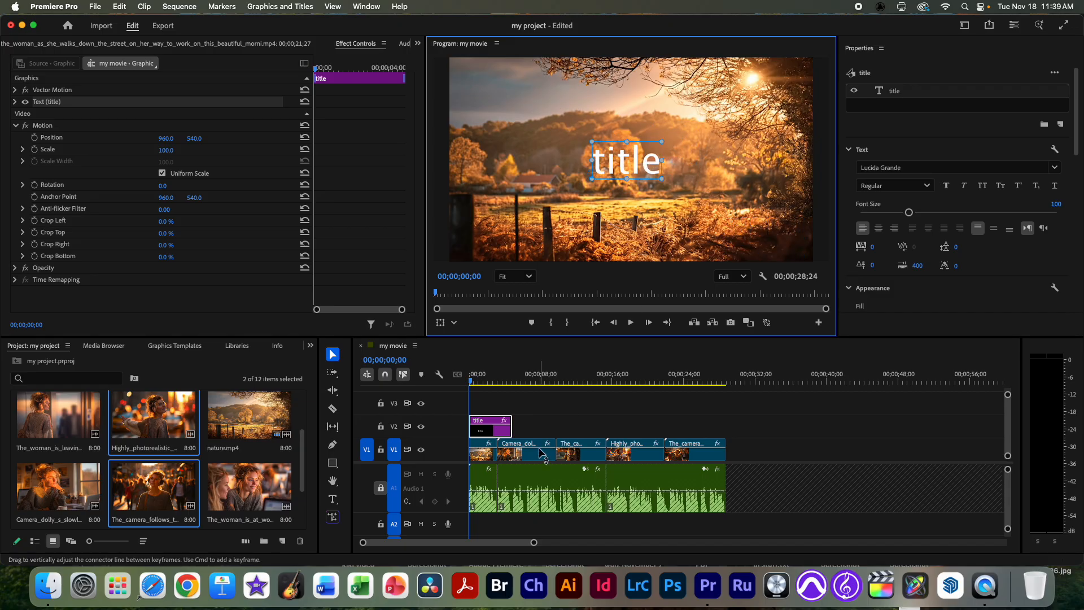
Step: Trim the end of the title clip on V2 to match the end of the first video clip on V1
left_click(483, 383)
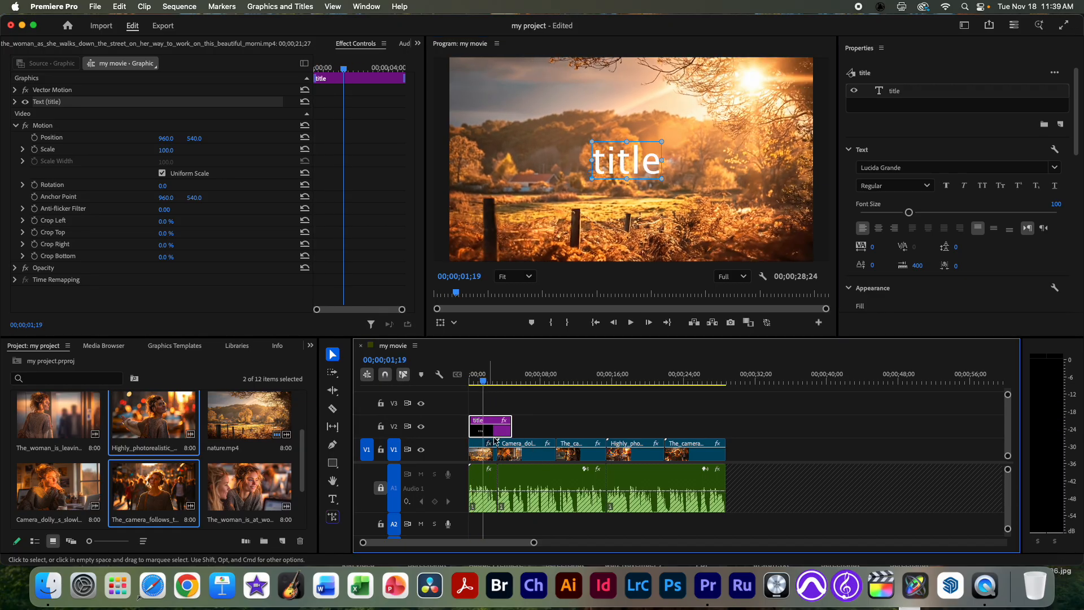
mouse_move(510, 387)
left_mouse_down()
mouse_move(530, 386)
mouse_move(508, 386)
left_mouse_up()
key("j")
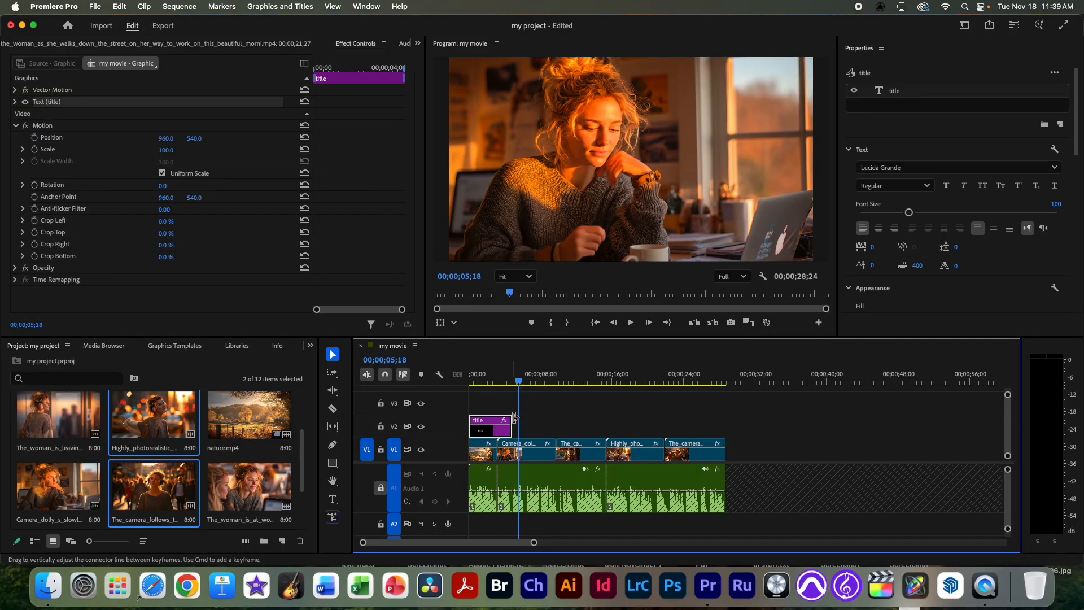
key("k")
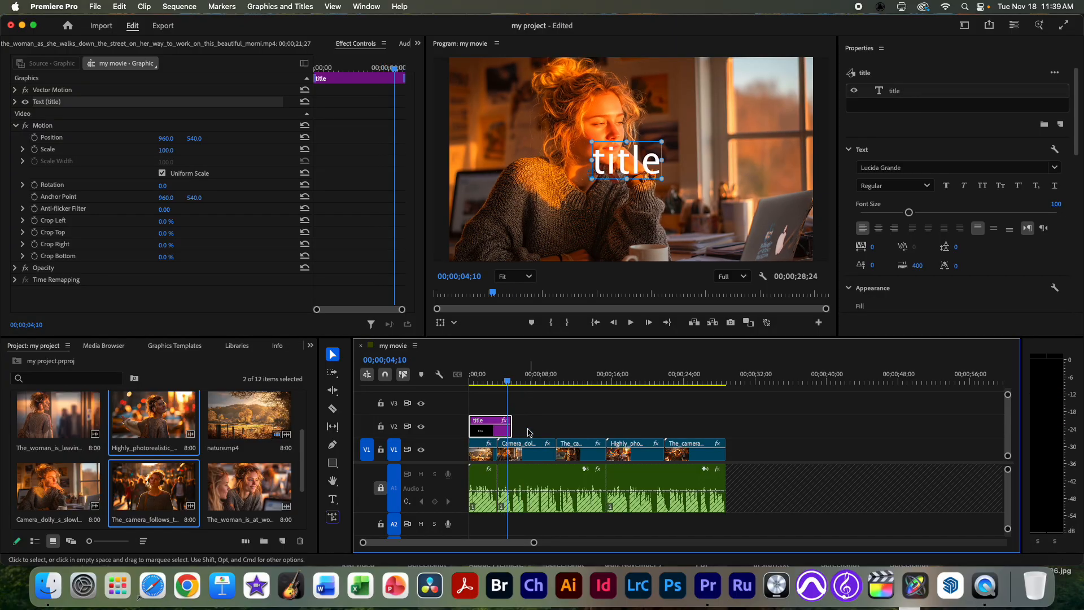
mouse_move(509, 430)
left_mouse_down()
mouse_move(596, 429)
mouse_move(495, 432)
left_mouse_up()
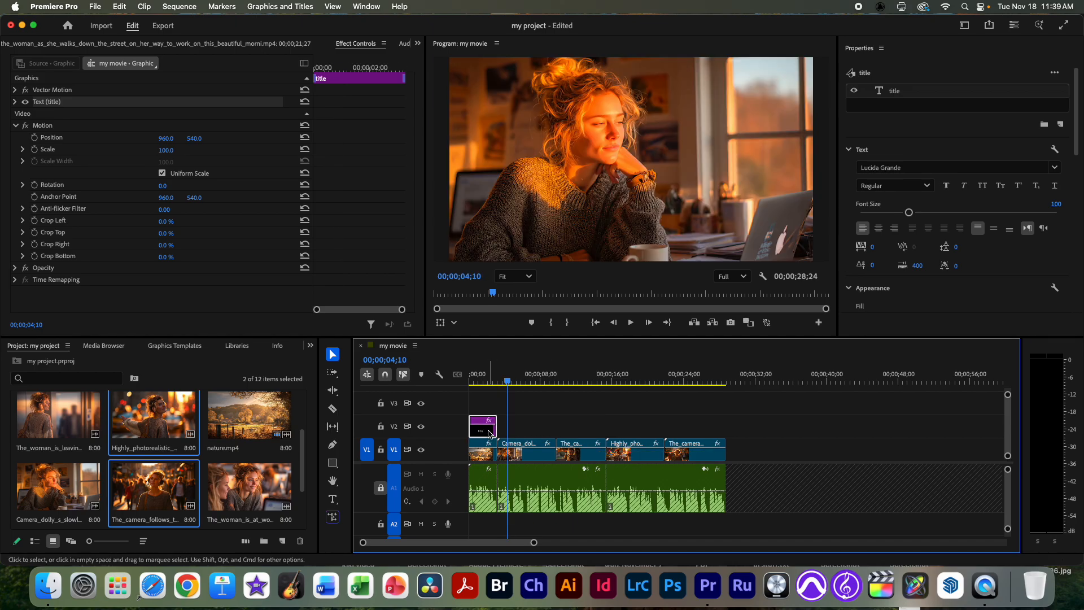
Step: Duplicate the title clip and place the copy on V2 so it ends with the last video clip
key("super+c")
key("super+v")
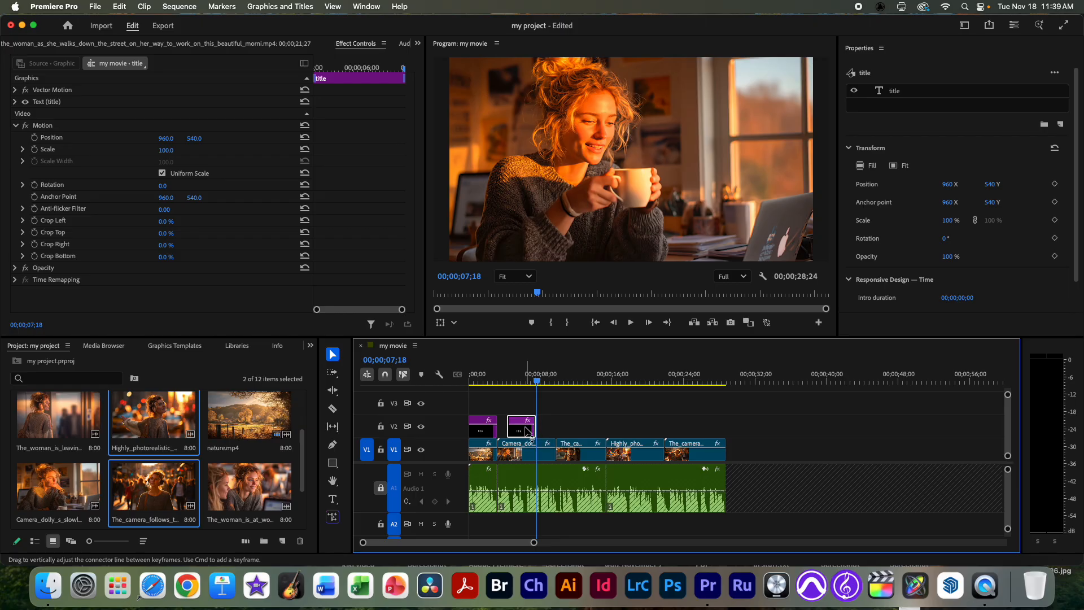
left_click_drag(528, 432, 718, 430)
Step: Move the copied title's text to the lower-right corner of the video frame and change its wording to "end"
left_click(712, 380)
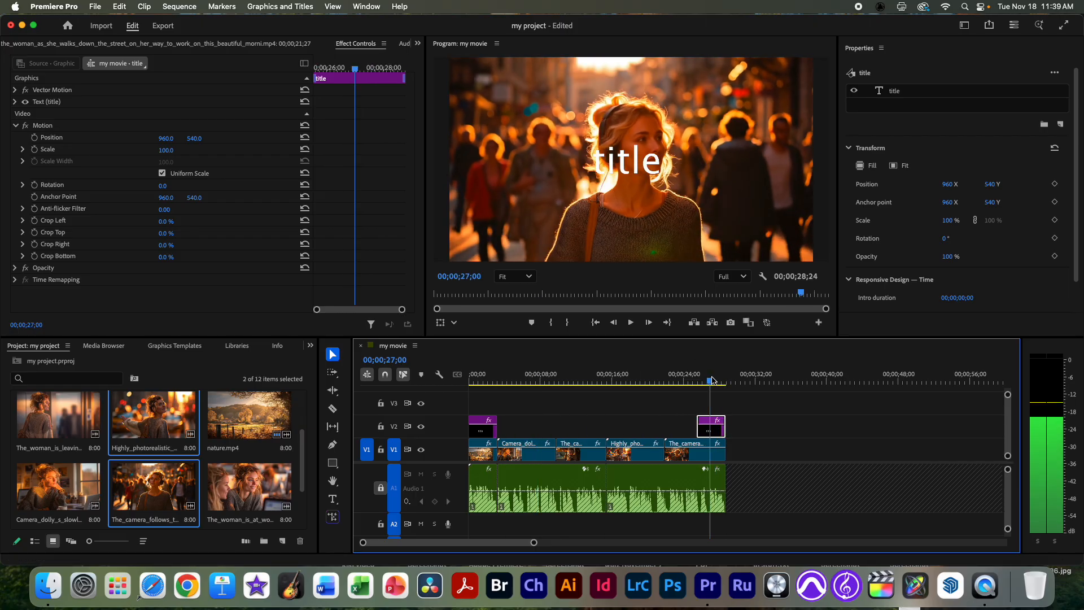
left_click(637, 169)
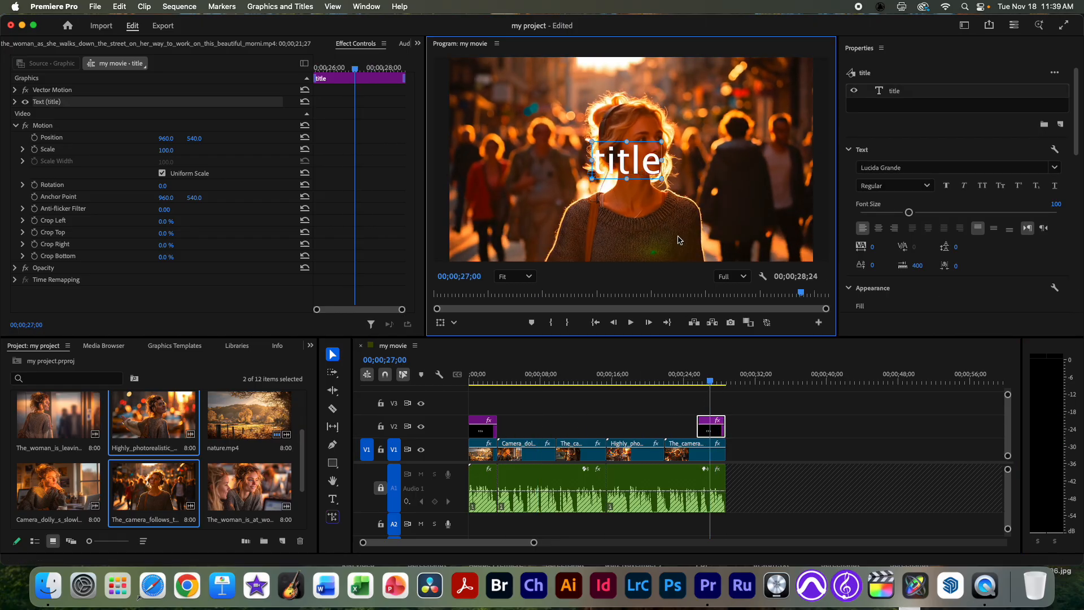
left_click_drag(635, 164, 767, 237)
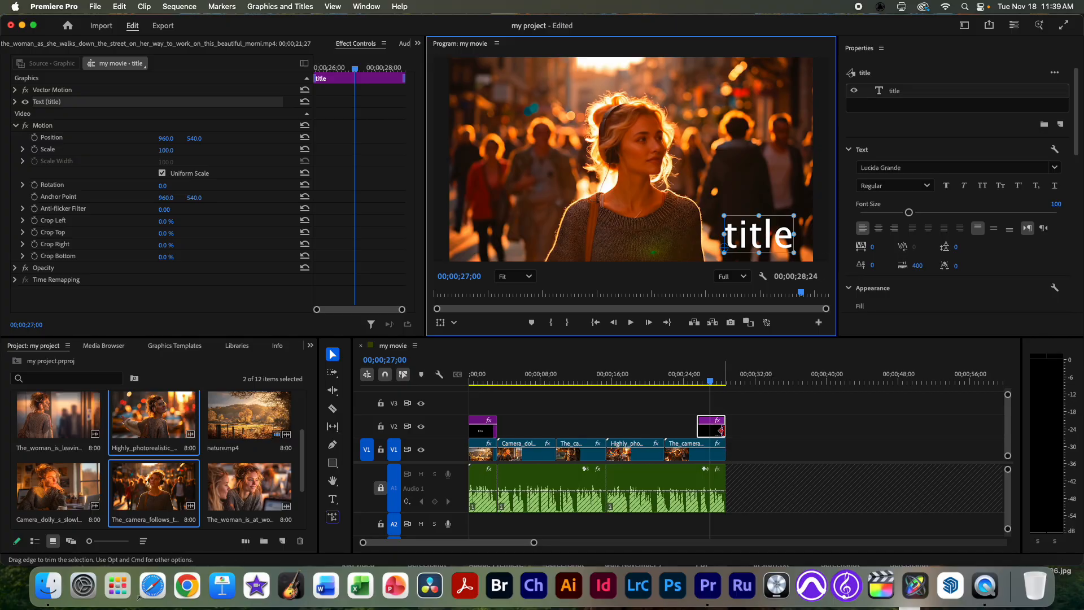
left_click_drag(710, 381, 704, 352)
double_click(746, 239)
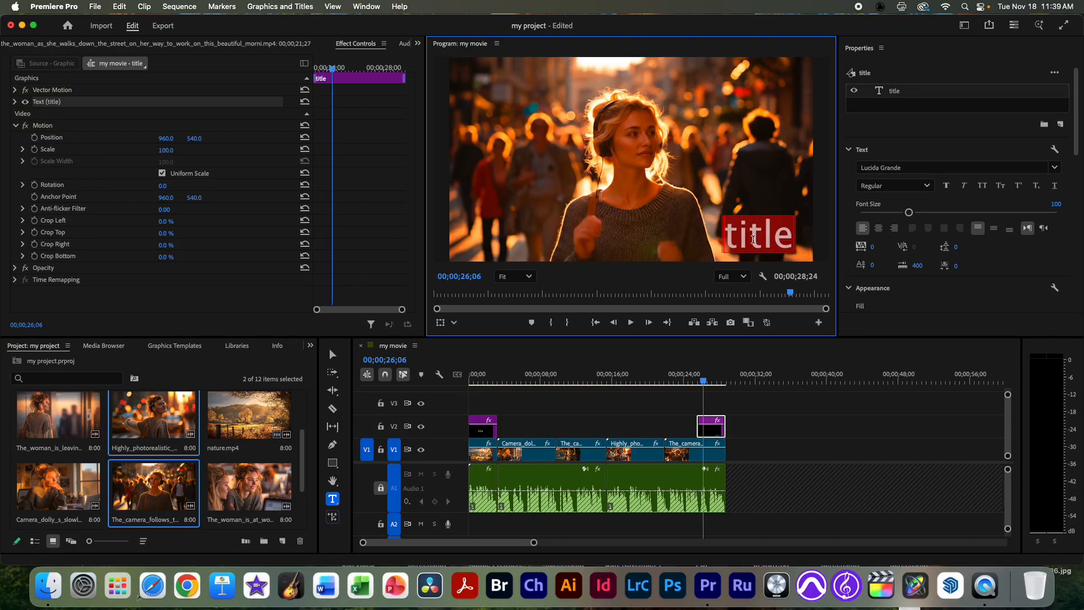
type("end")
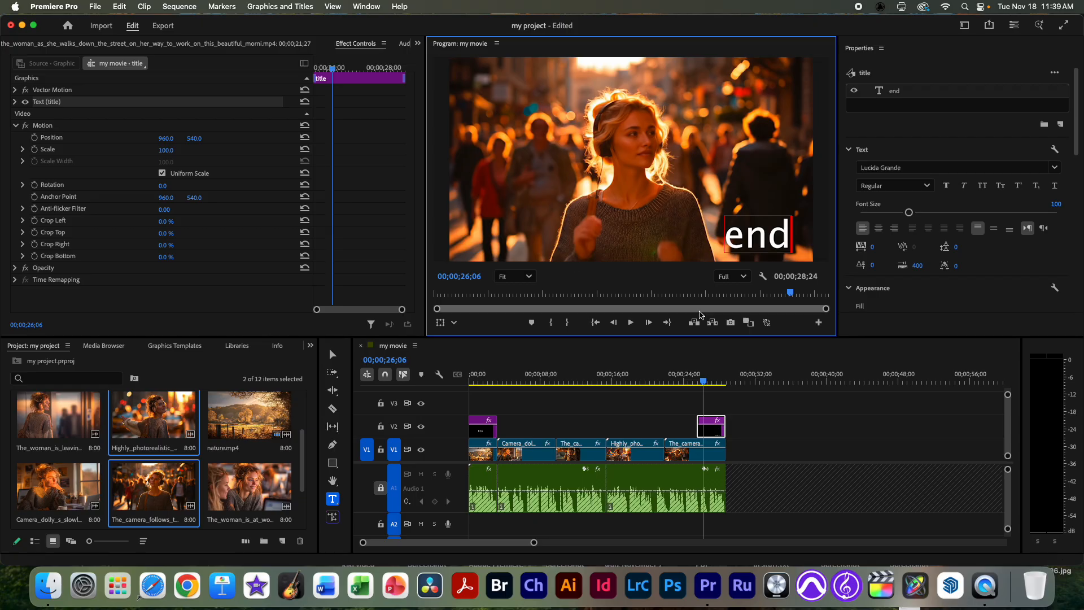
left_click(635, 398)
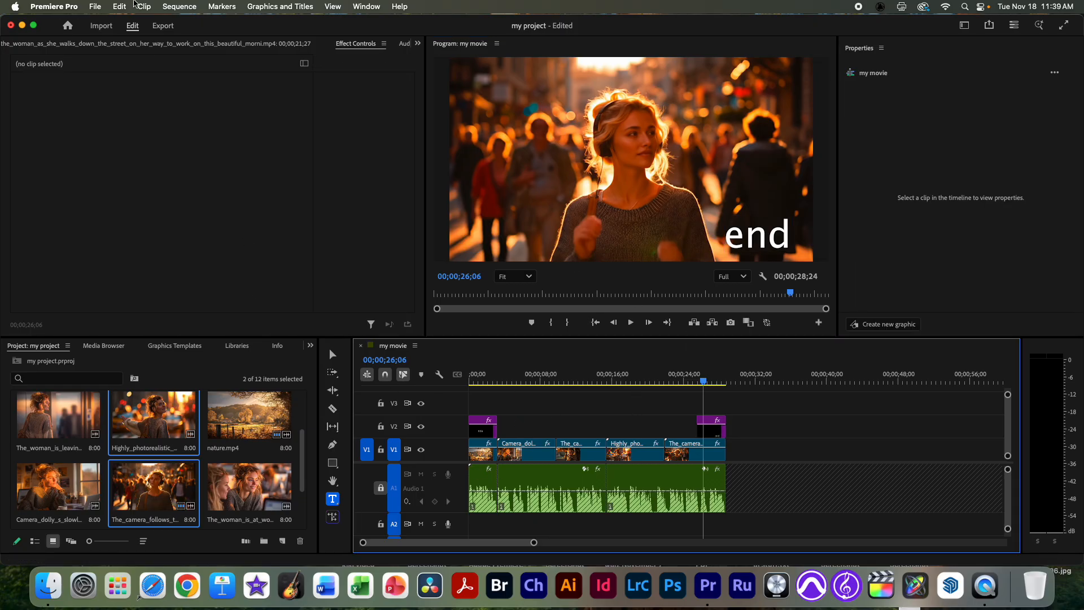
Step: Preview bgMusic.mp3 in the workshop's Music folder and import it into the project
left_click(97, 5)
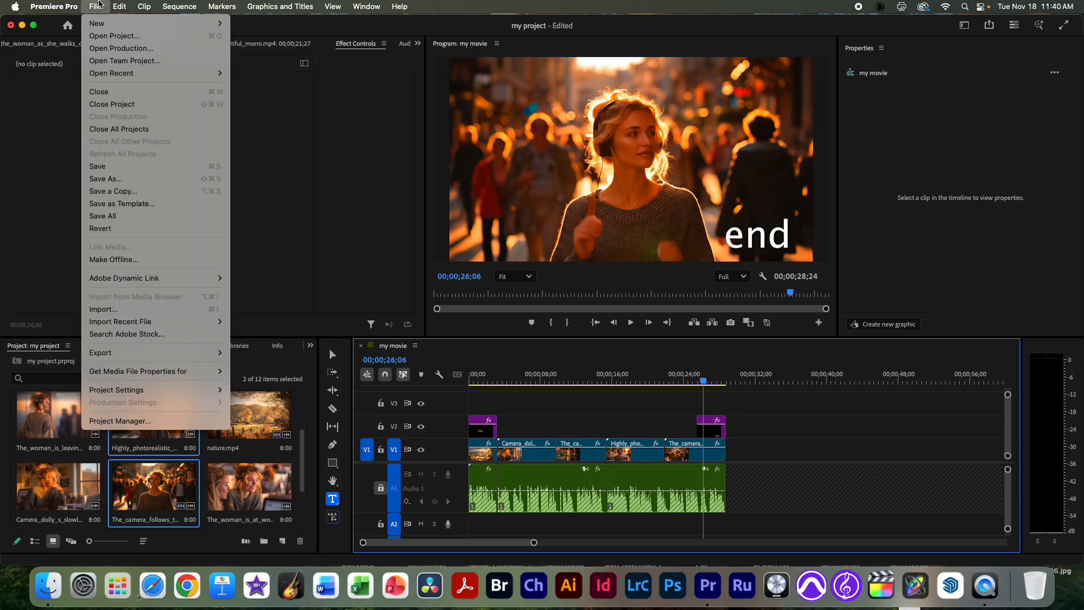
left_click(115, 310)
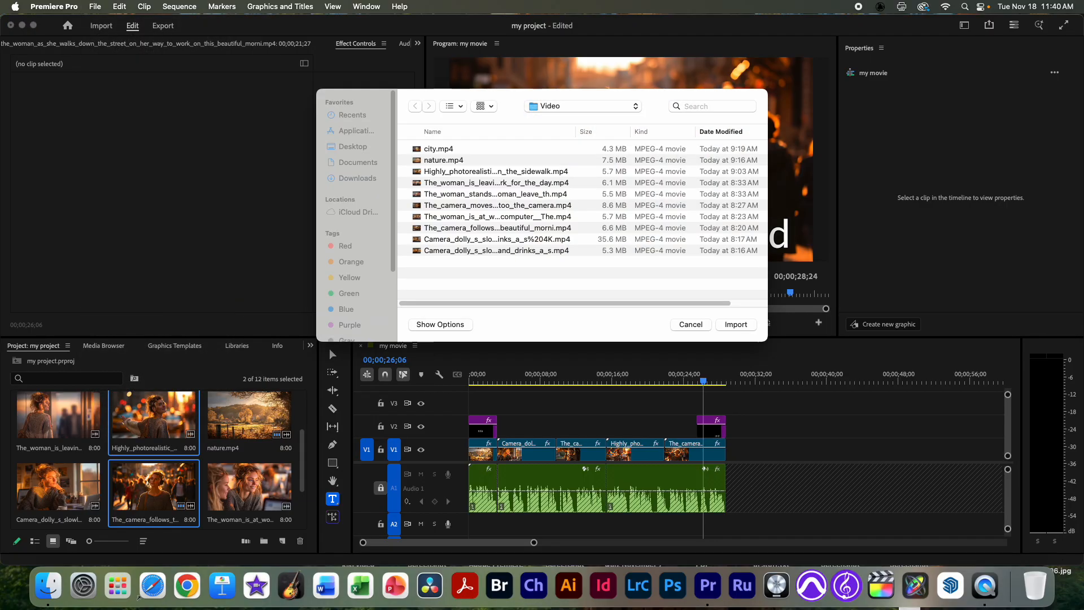
key("super+Up")
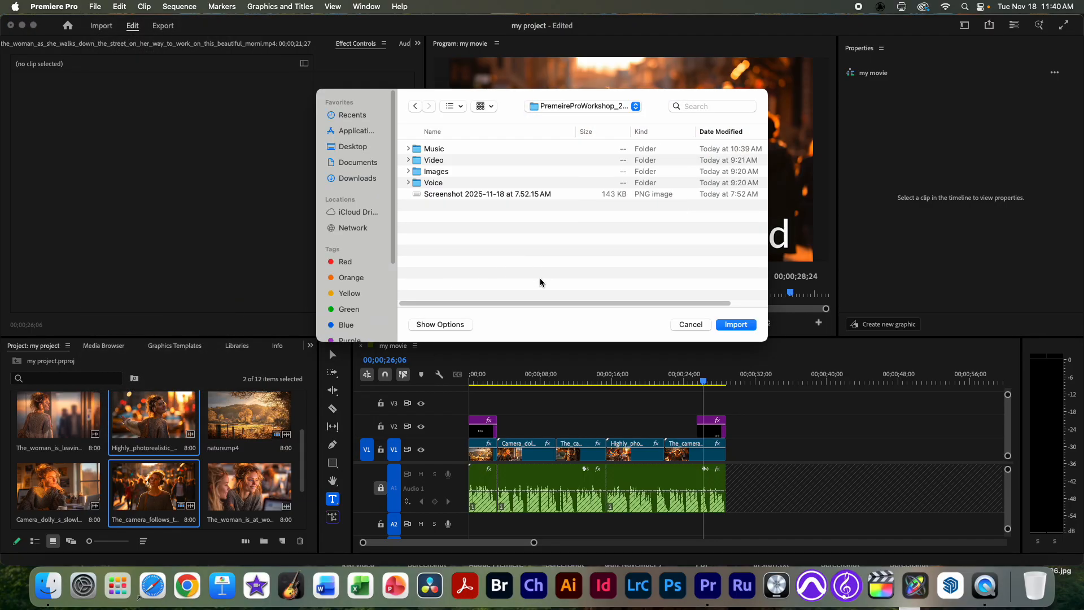
double_click(443, 150)
left_click(462, 152)
key("space")
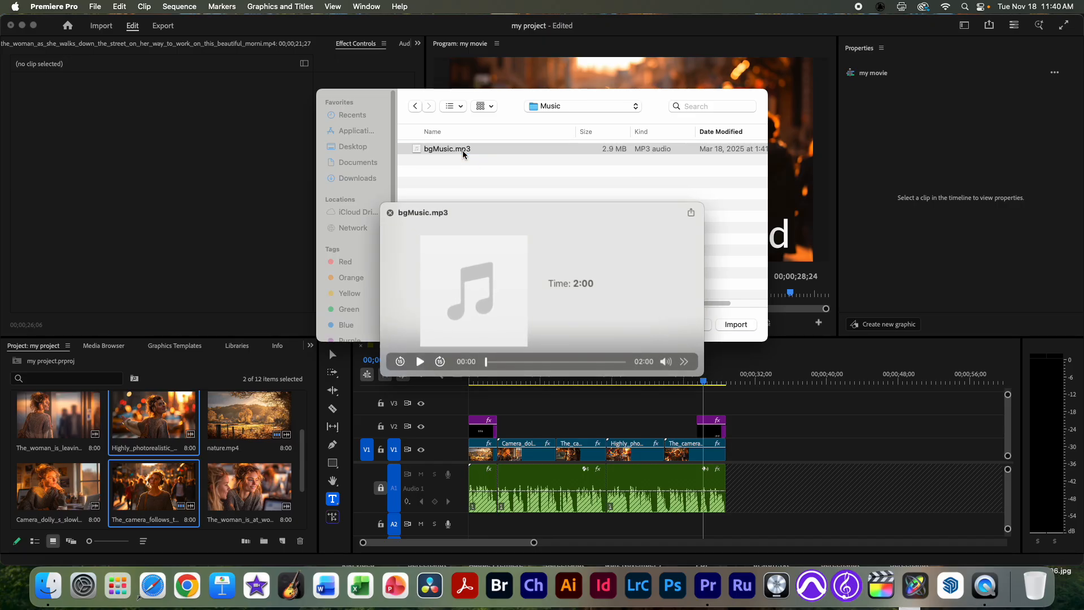
key("space")
left_click_drag(463, 153, 428, 179)
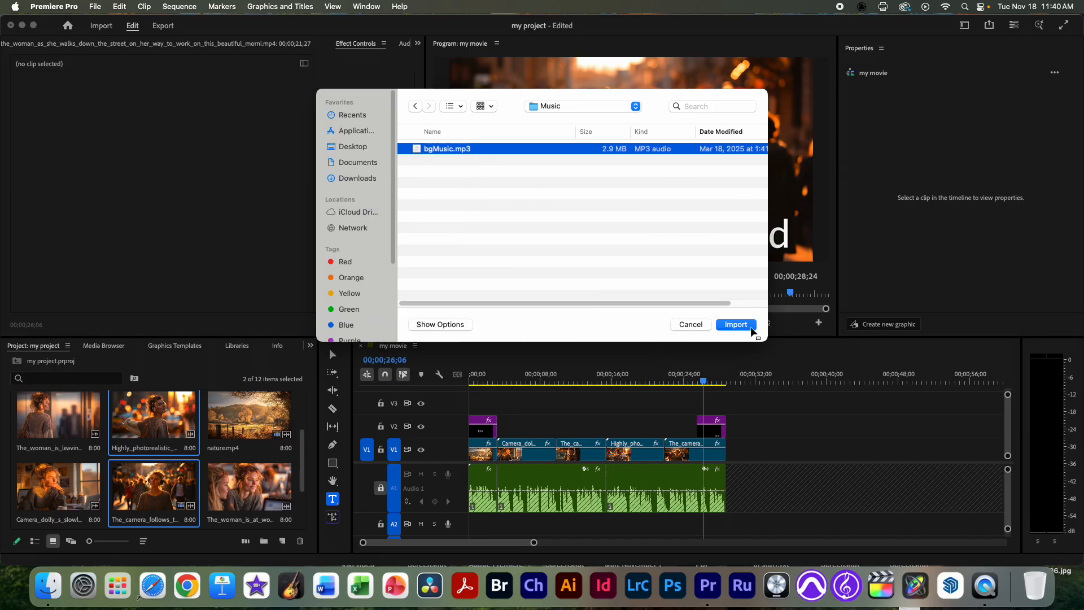
left_click(736, 324)
Step: Place bgMusic.mp3 on audio track A2, starting at the beginning of the sequence
scroll(461, 515, "down", 3)
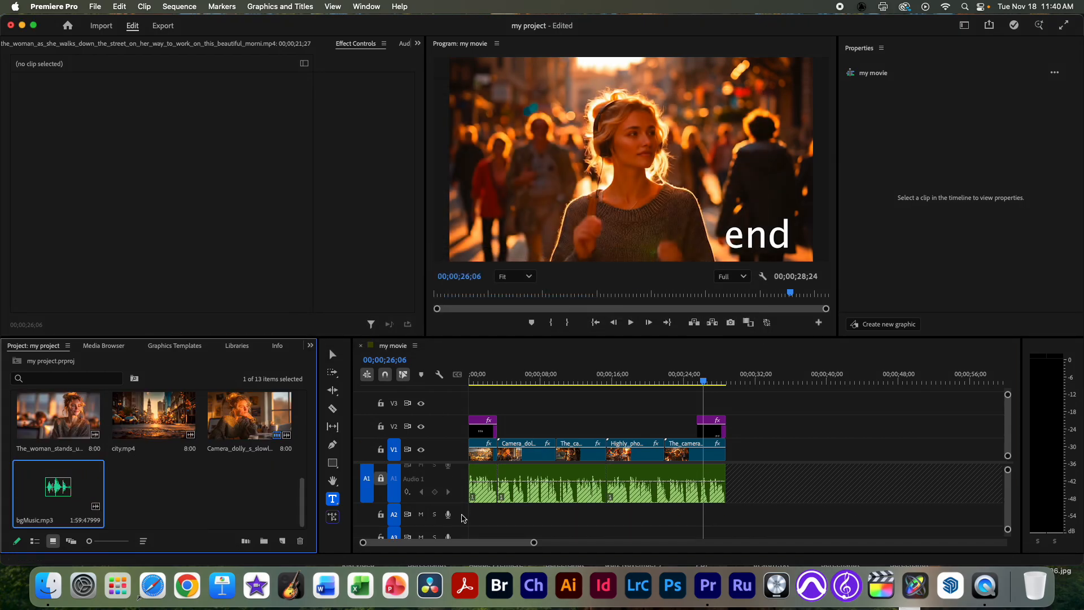
left_click_drag(61, 483, 526, 511)
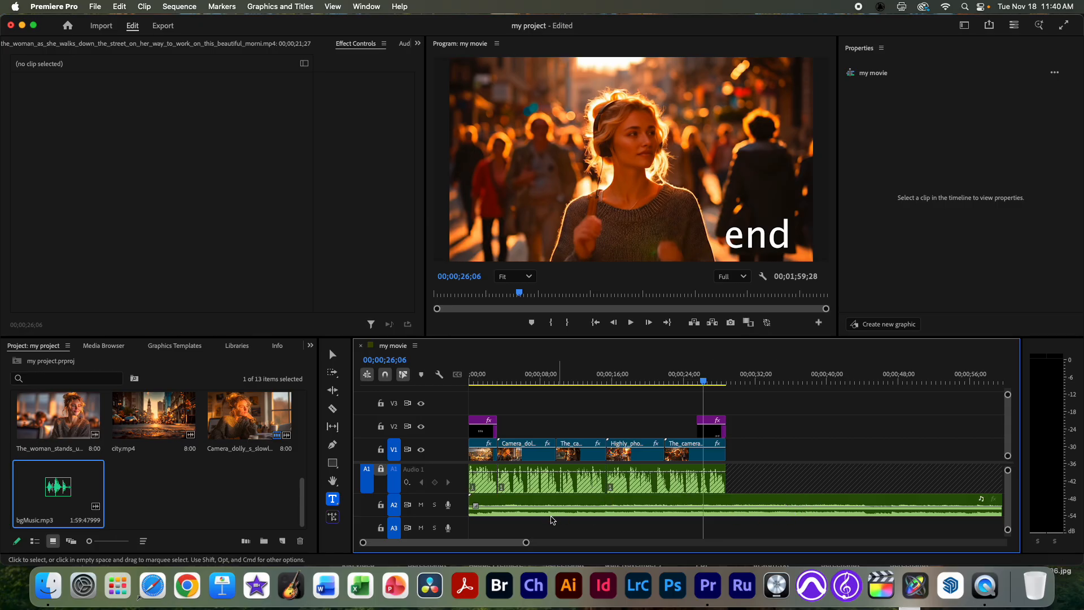
Step: Split bgMusic.mp3 on track A2 where the last video clip ends and delete the excess music after the cut
left_click_drag(525, 542, 672, 533)
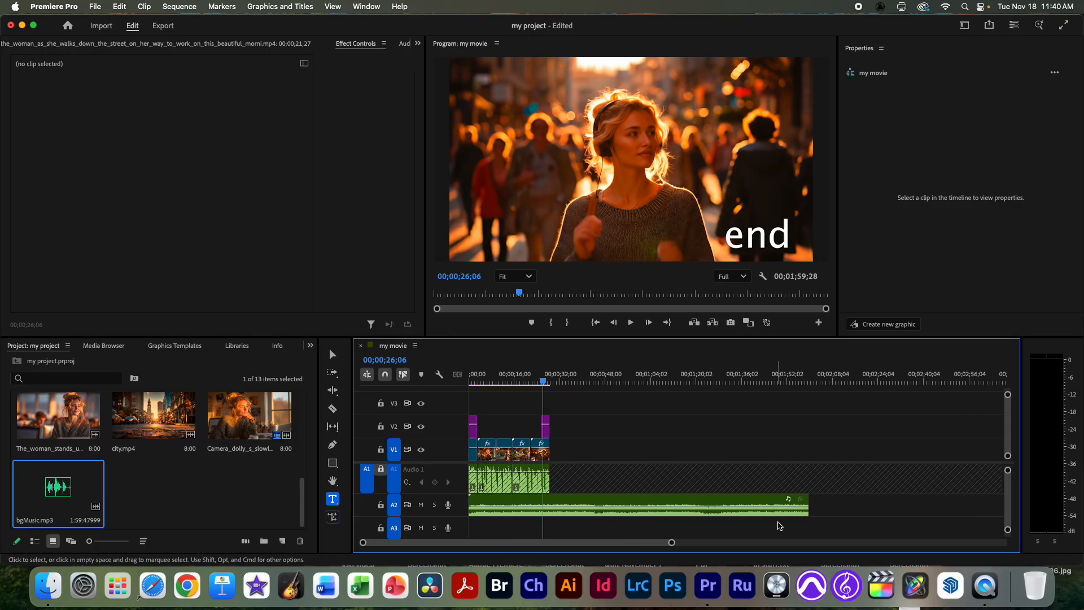
left_click_drag(806, 514, 541, 516)
key("super+z")
key("c")
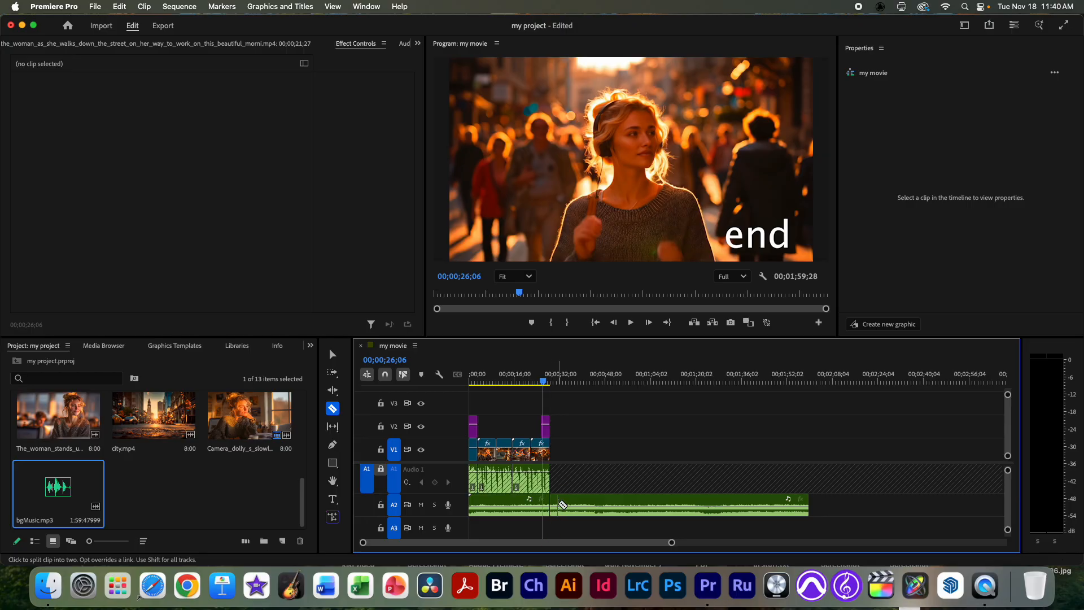
left_click(332, 354)
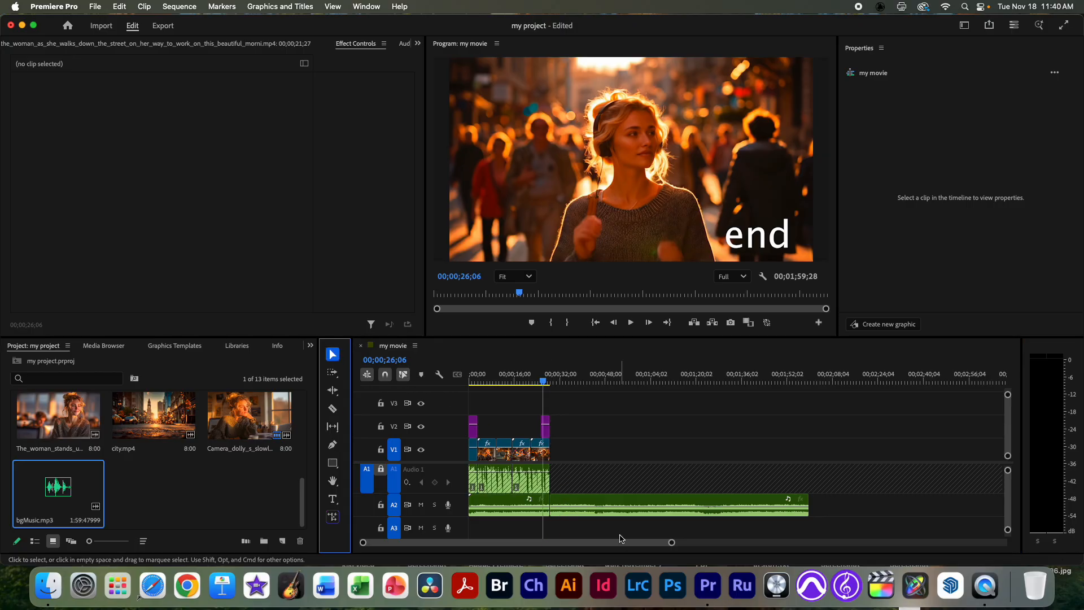
left_click(618, 508)
key("Delete")
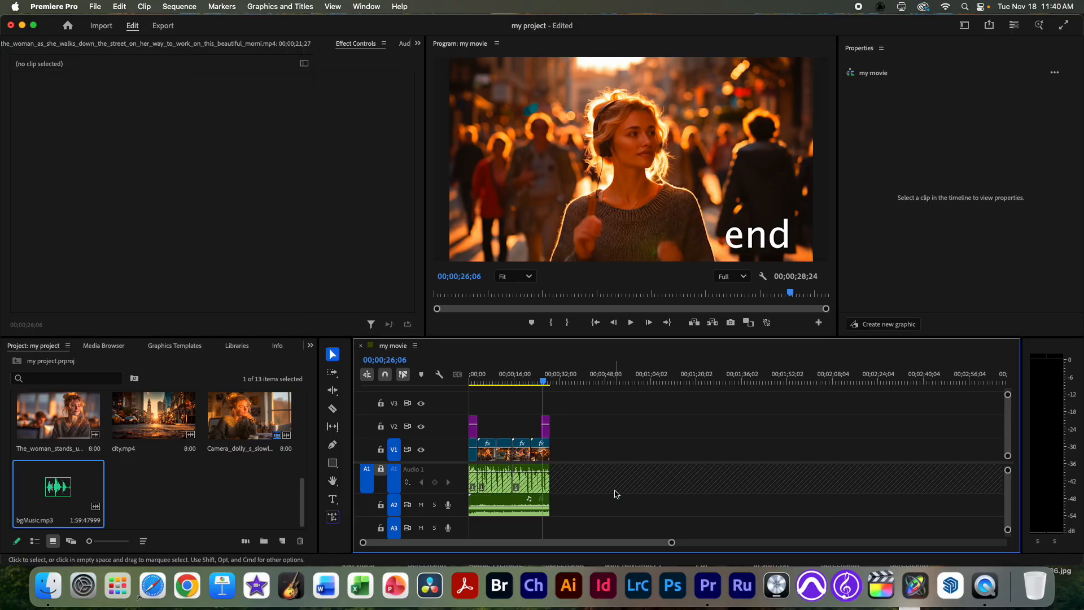
Step: Examine where bgMusic.mp3 ends on A2 compared with the last video clip and the voice track
scroll(512, 477, "down", 2)
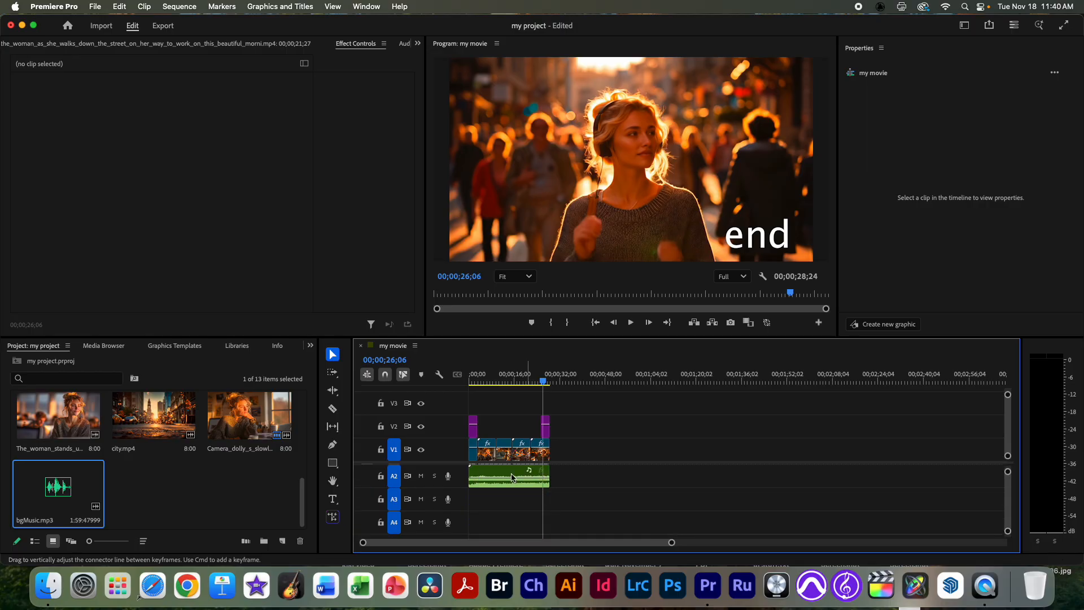
scroll(512, 477, "up", 4)
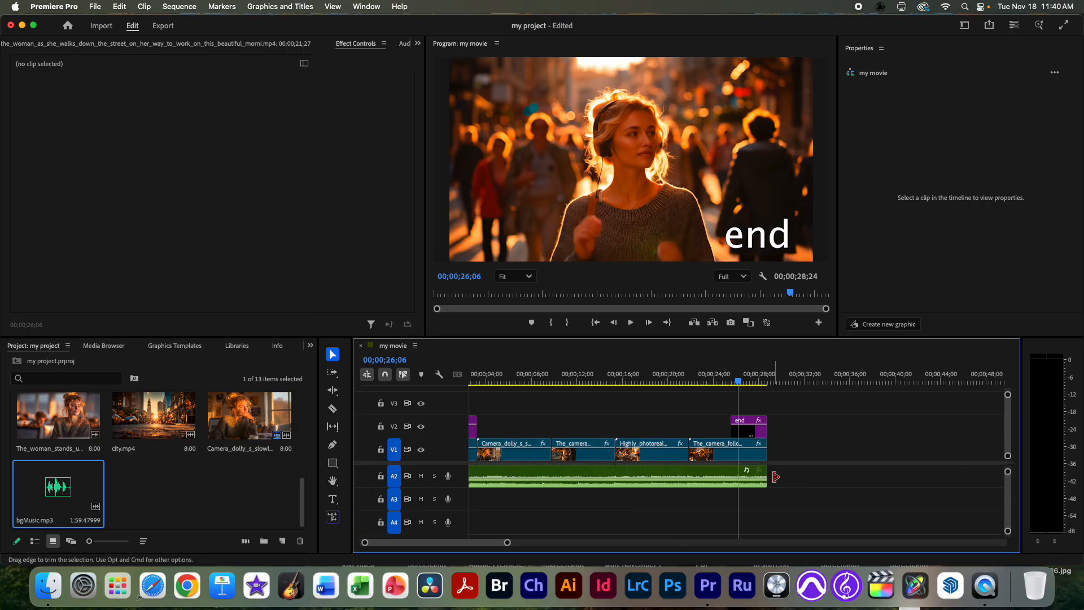
mouse_move(772, 474)
left_mouse_down()
mouse_move(875, 472)
mouse_move(767, 472)
left_mouse_up()
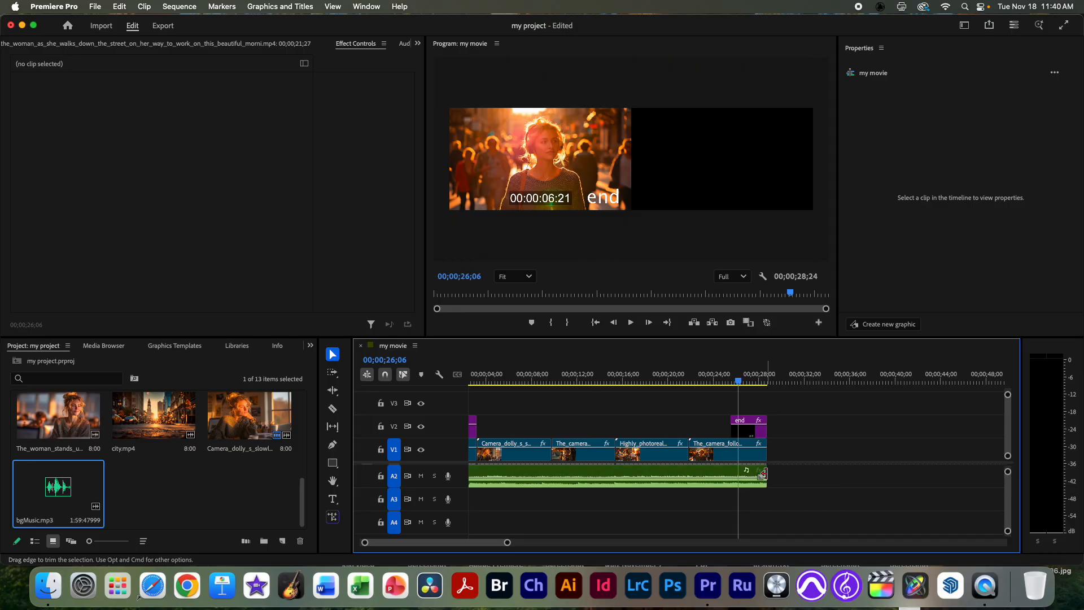
scroll(731, 499, "up", 3)
scroll(711, 501, "down", 3)
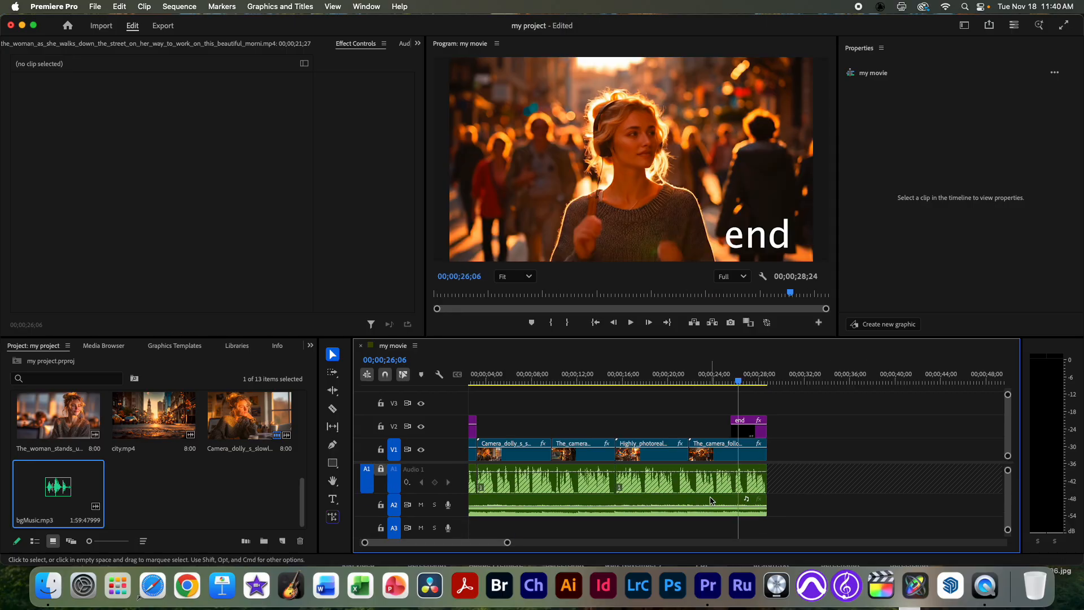
scroll(711, 501, "up", 2)
scroll(711, 501, "down", 3)
scroll(711, 501, "up", 3)
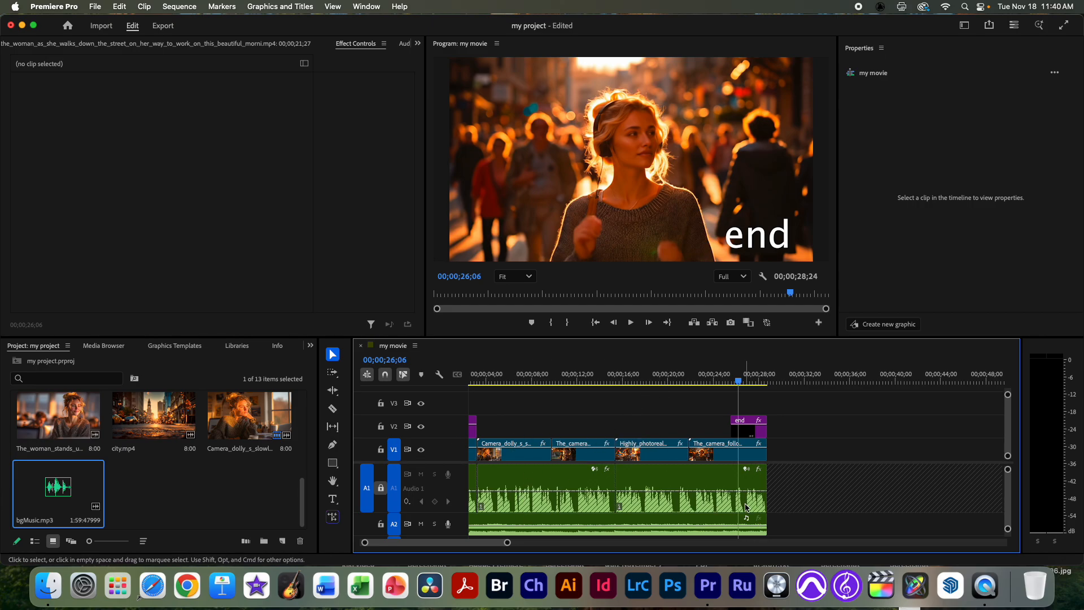
scroll(746, 511, "down", 1)
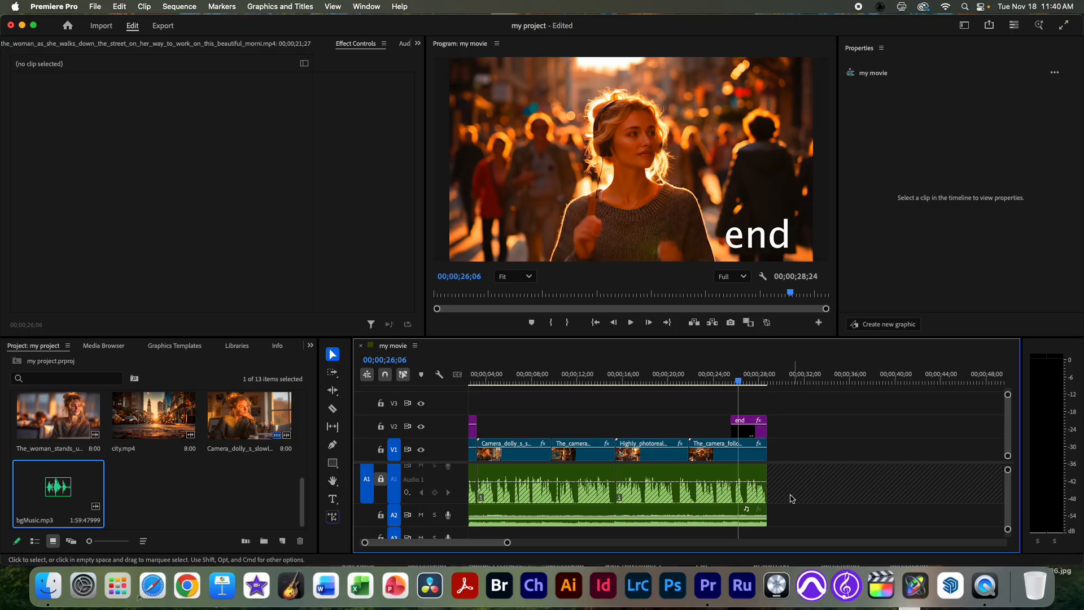
Step: Maximize the timeline, increase the height of track A2, and add a fade-out of about 2 seconds to the end of bgMusic.mp3
left_click(756, 516)
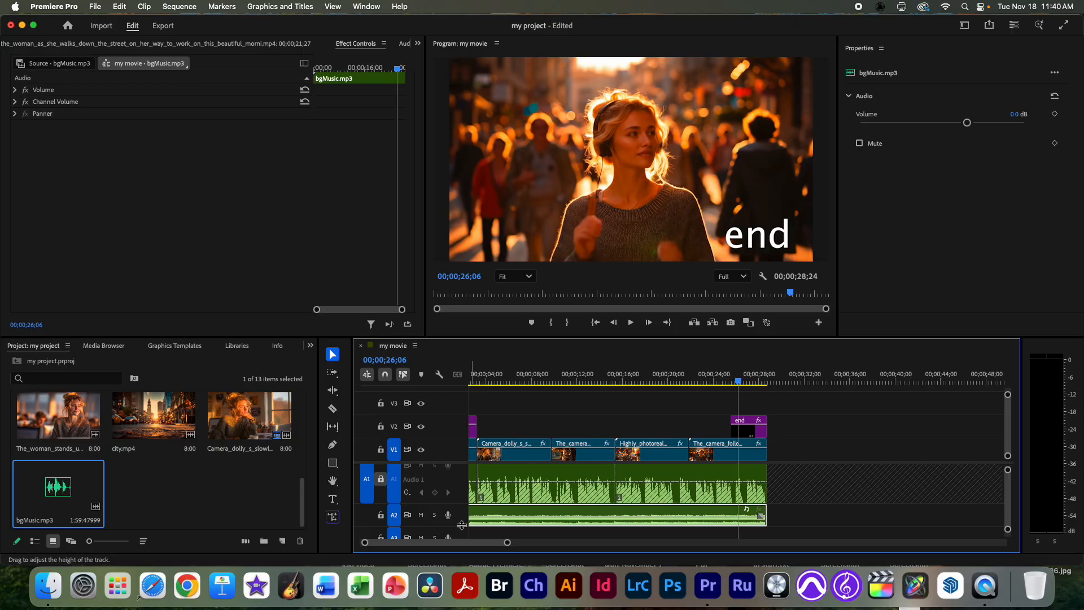
key("grave")
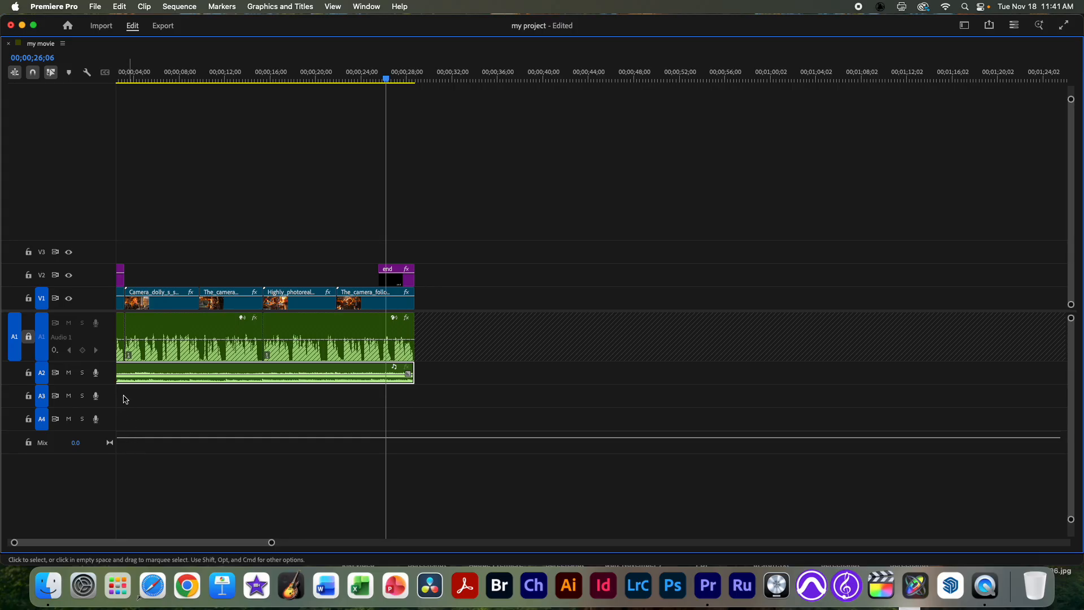
left_click_drag(112, 384, 113, 443)
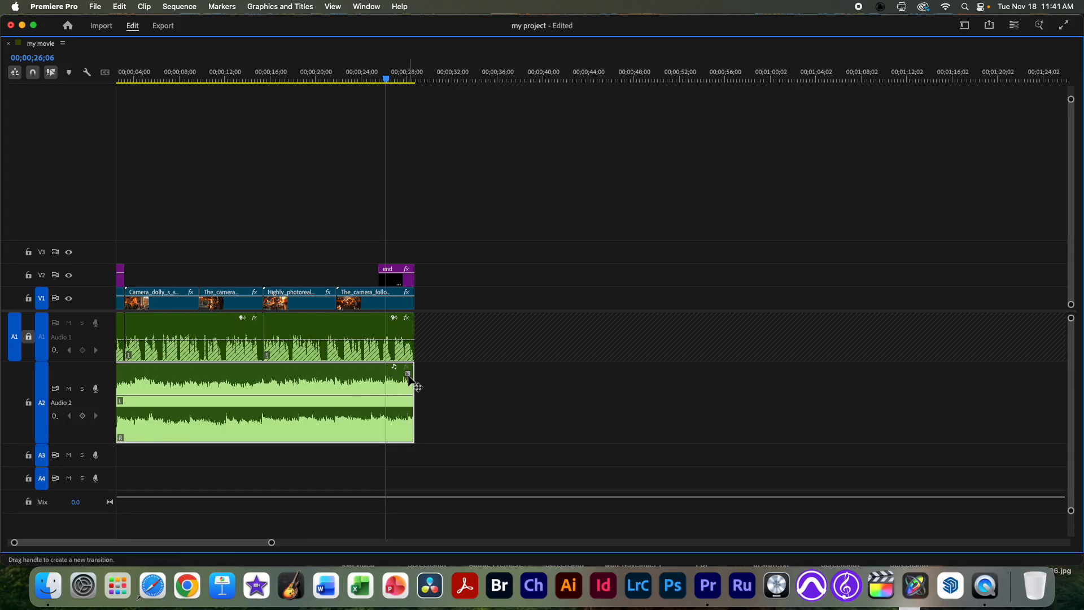
left_click_drag(413, 400, 393, 374)
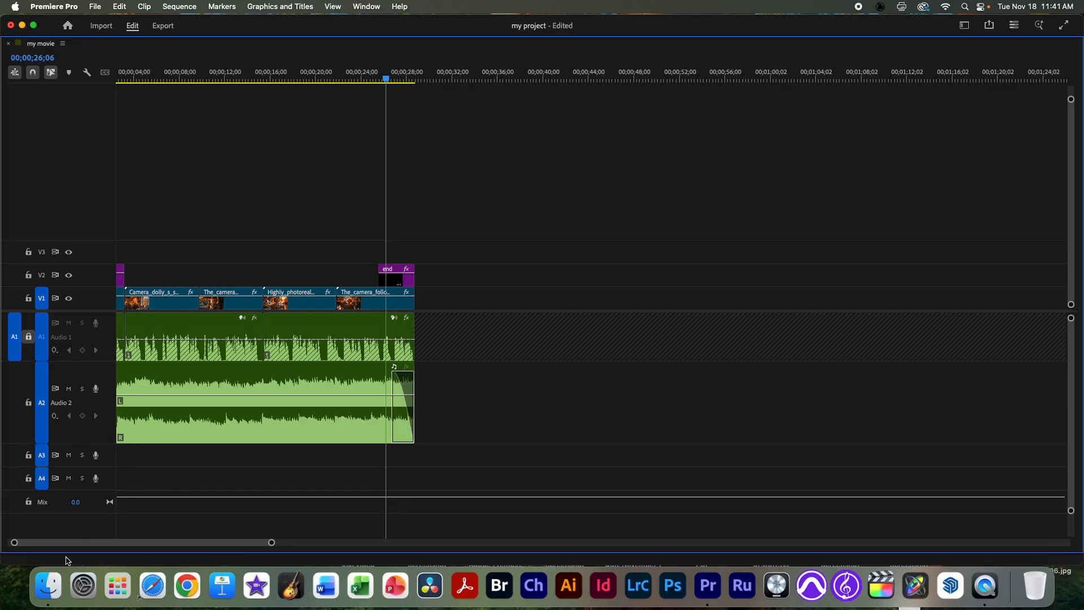
Step: Add a fade-in of about 1.5 seconds to the start of bgMusic.mp3 and lower its volume to about -9.4 dB
left_click_drag(55, 543, 27, 542)
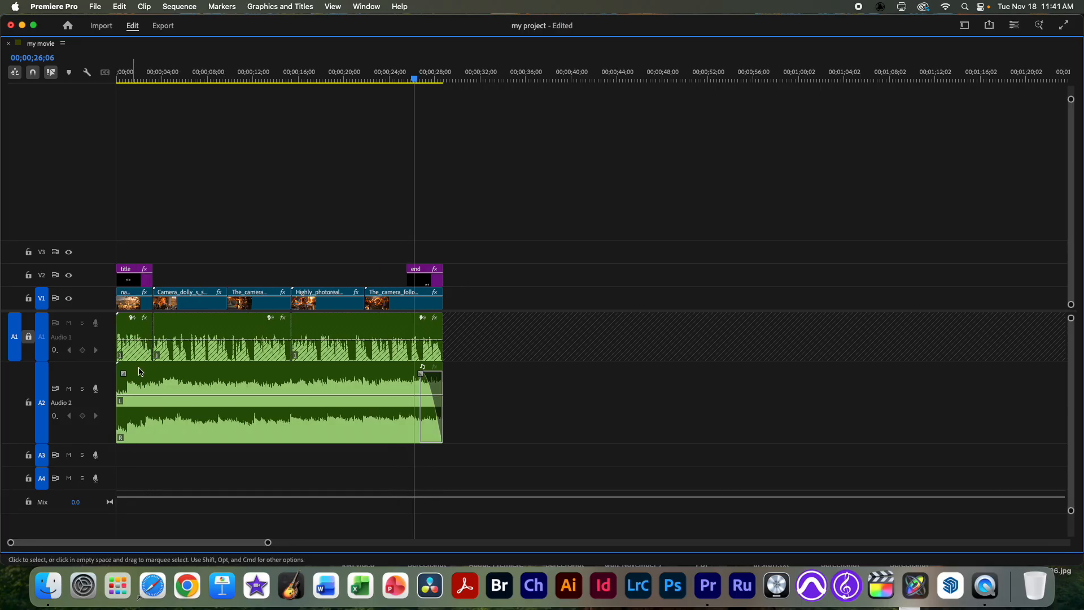
left_click_drag(128, 373, 190, 412)
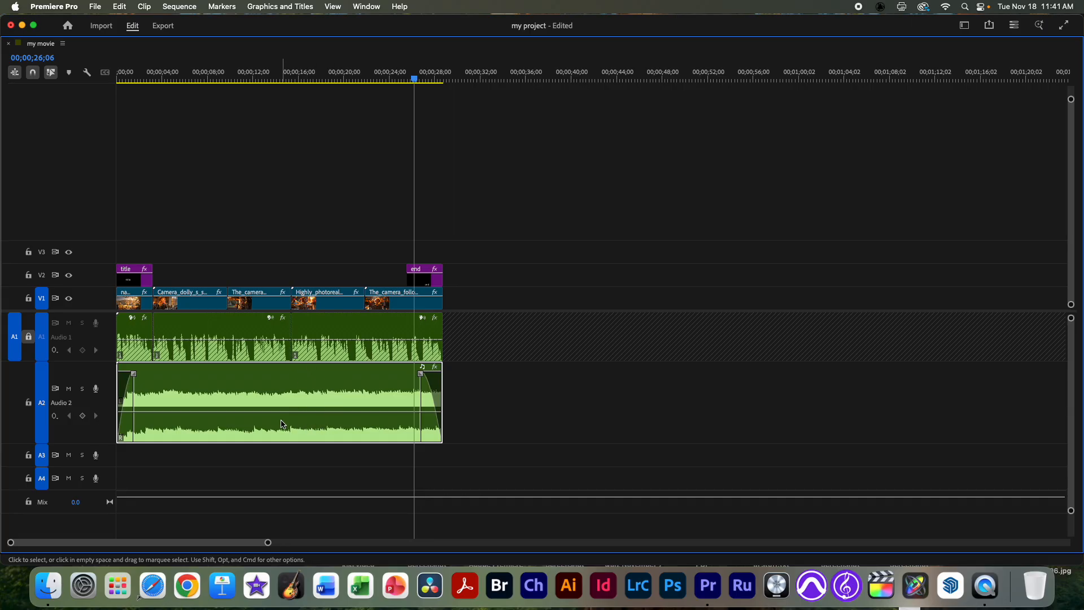
Step: Try shaping the volume of bgMusic.mp3 by adding keyframes along its level line and moving them, and undo the last moves
left_click(246, 412, "super")
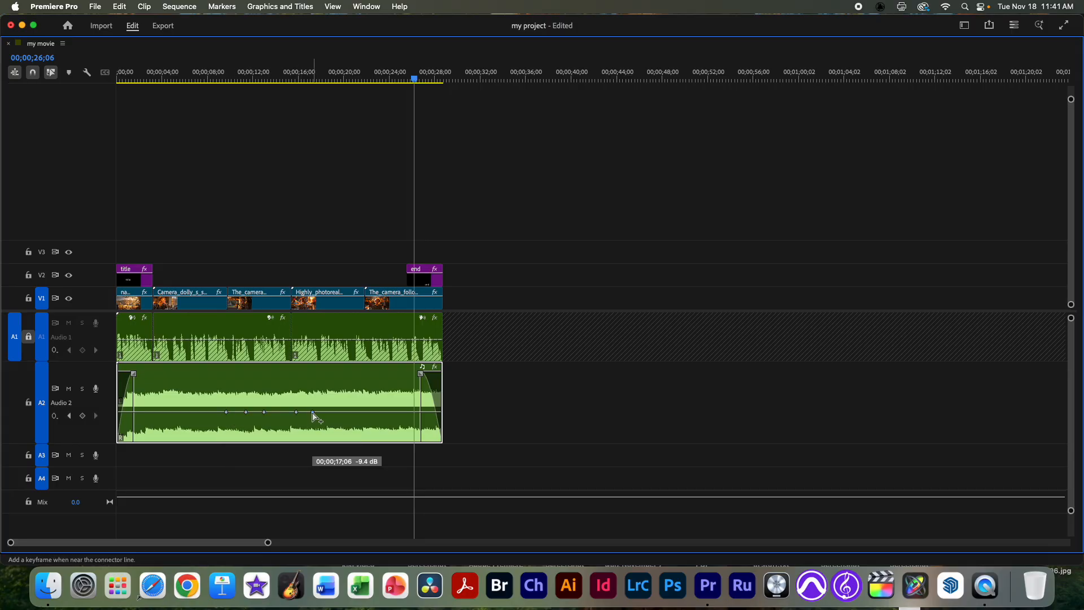
left_click_drag(281, 412, 268, 430)
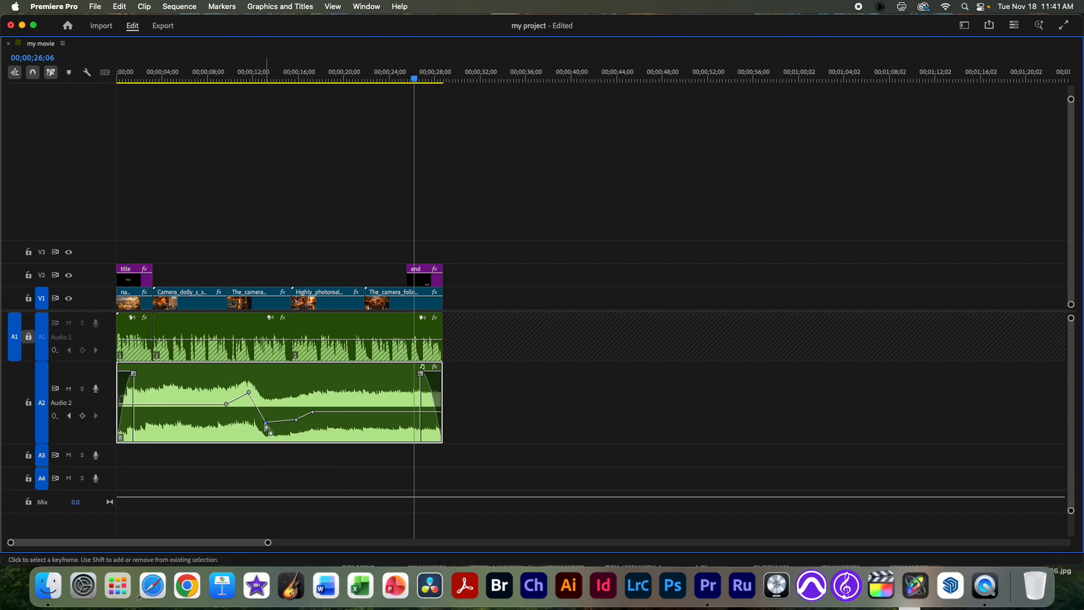
key("super+z")
key("super+z")
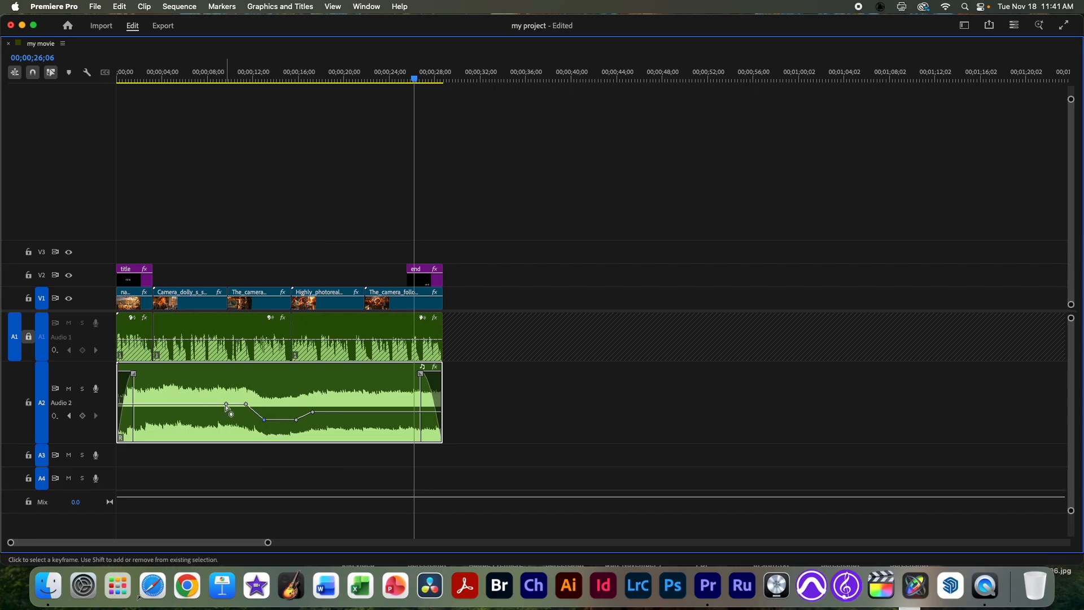
Step: Delete the volume keyframes in the middle of bgMusic.mp3 so its level line is flat
left_click(226, 404)
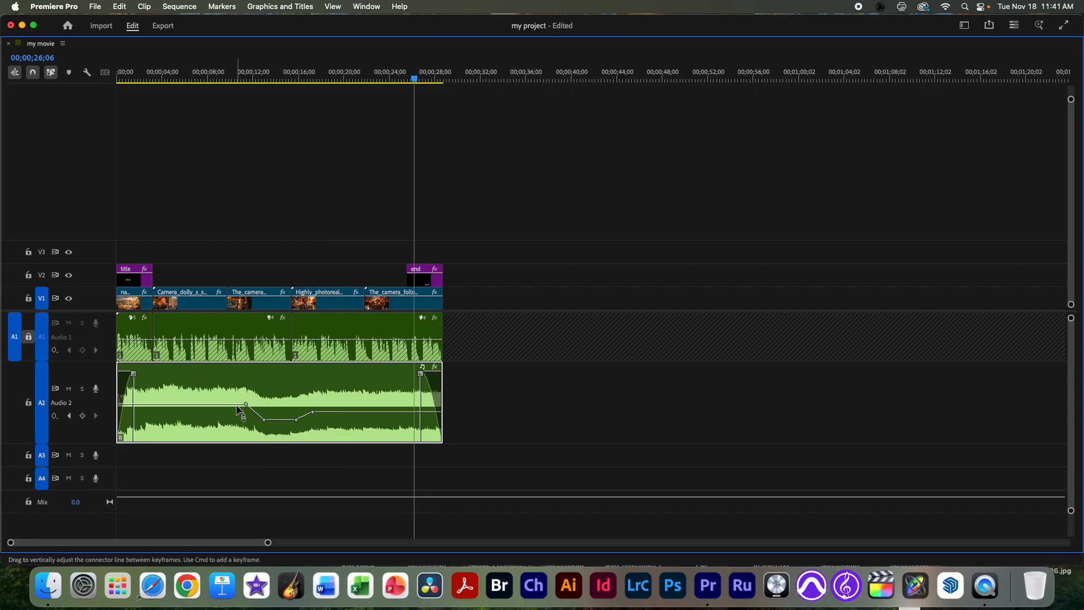
left_click(246, 404, "shift")
key("Delete")
left_click(263, 421)
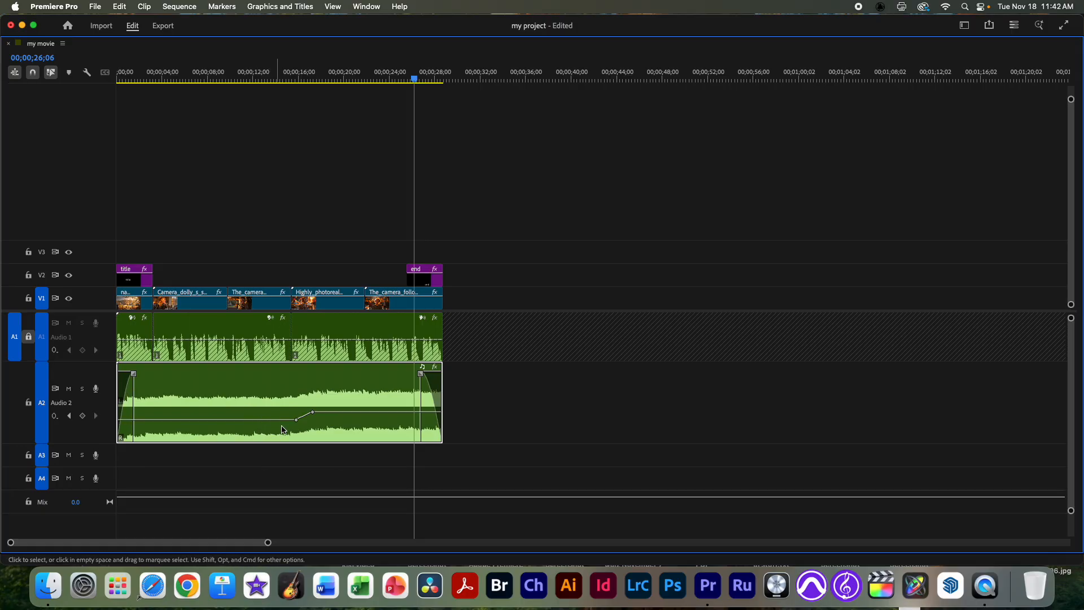
left_click(297, 419, "shift")
key("Delete")
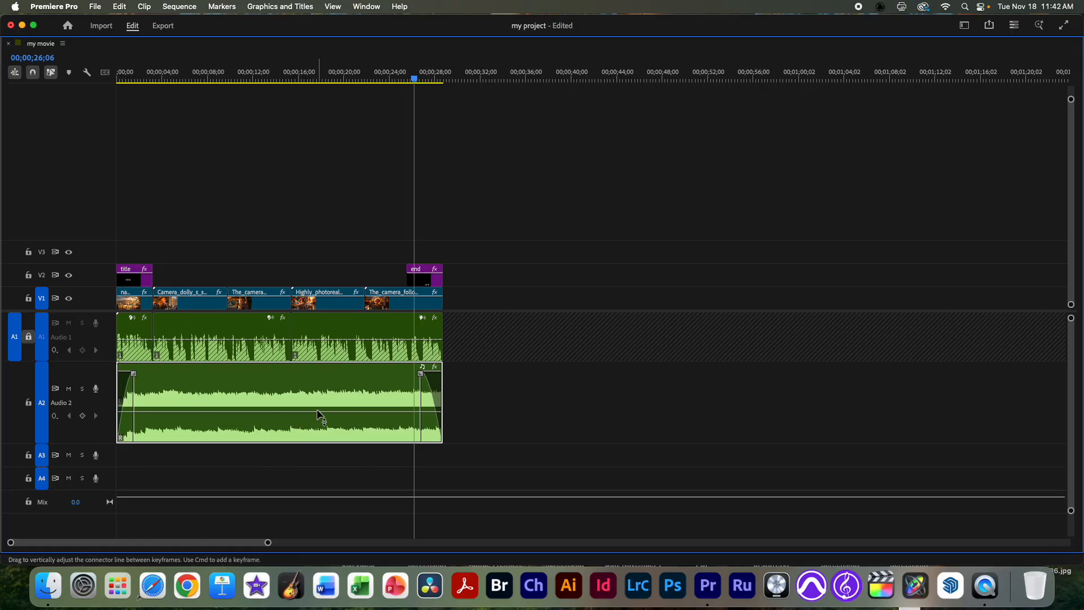
Step: Set the volume of bgMusic.mp3 to -7.2 dB and restore the timeline to its normal size
left_click_drag(313, 413, 314, 407)
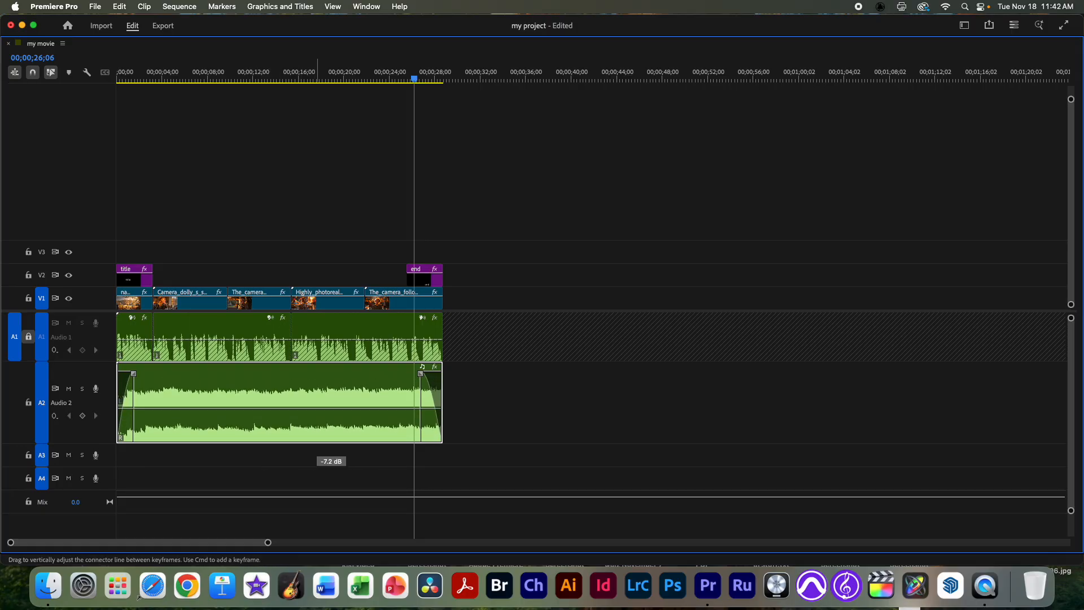
key("grave")
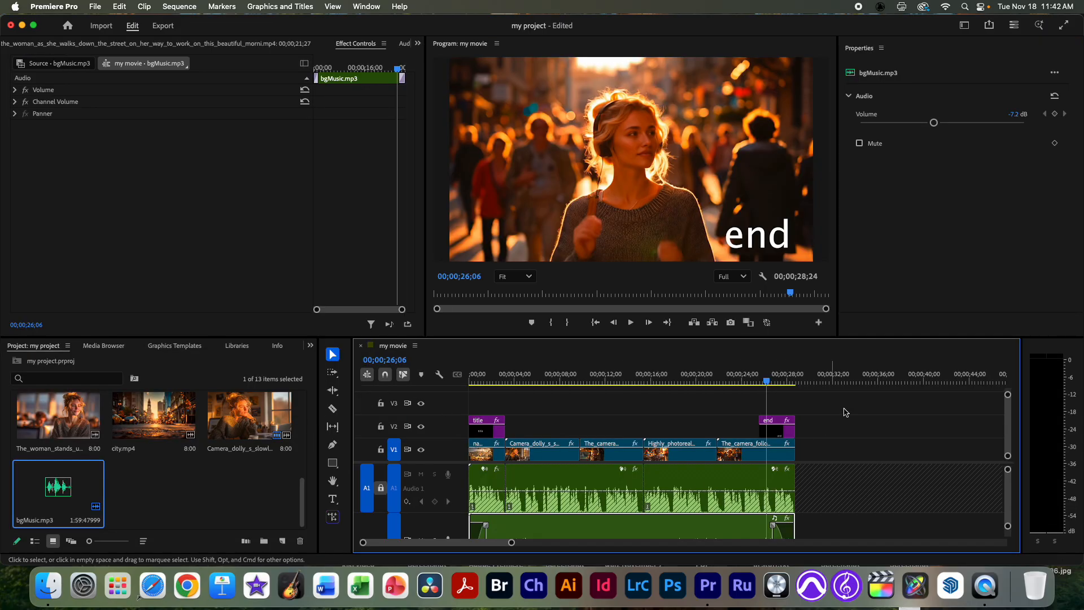
scroll(772, 484, "down", 2)
scroll(774, 484, "up", 3)
Step: Play the sequence across the cut from nature.mp4 to the following Camera_dolly clip to review the change of shots
left_click_drag(742, 390, 494, 383)
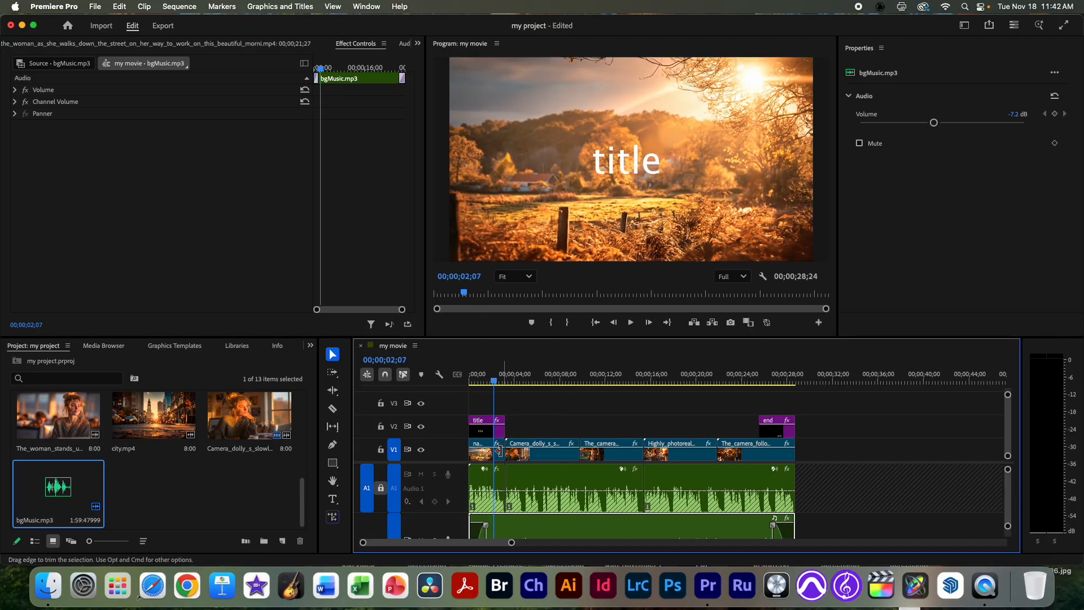
key("space")
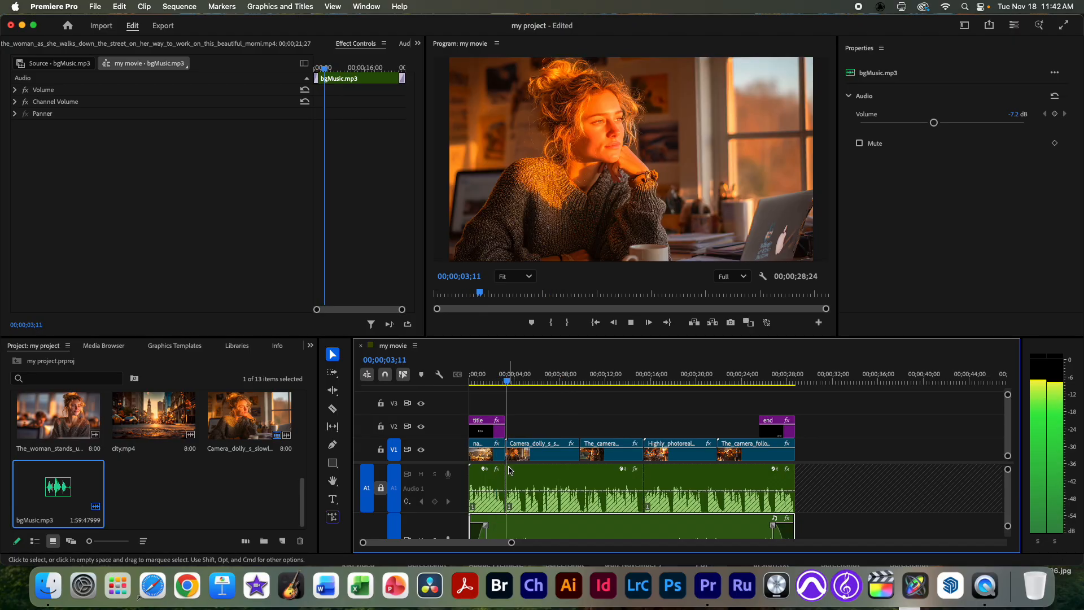
key("space")
left_click(501, 381)
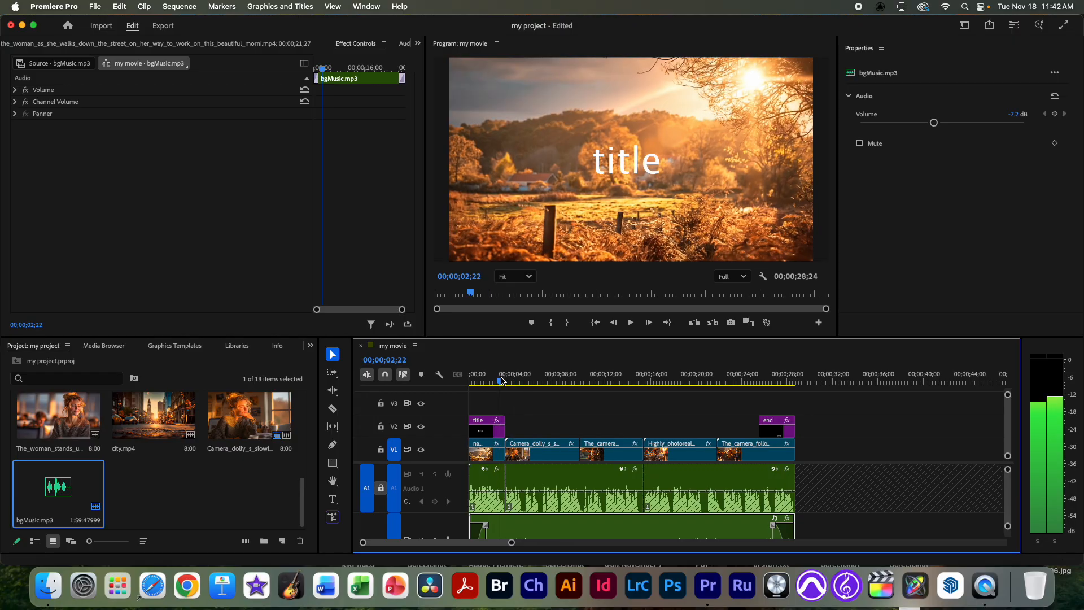
key("space")
key("space")
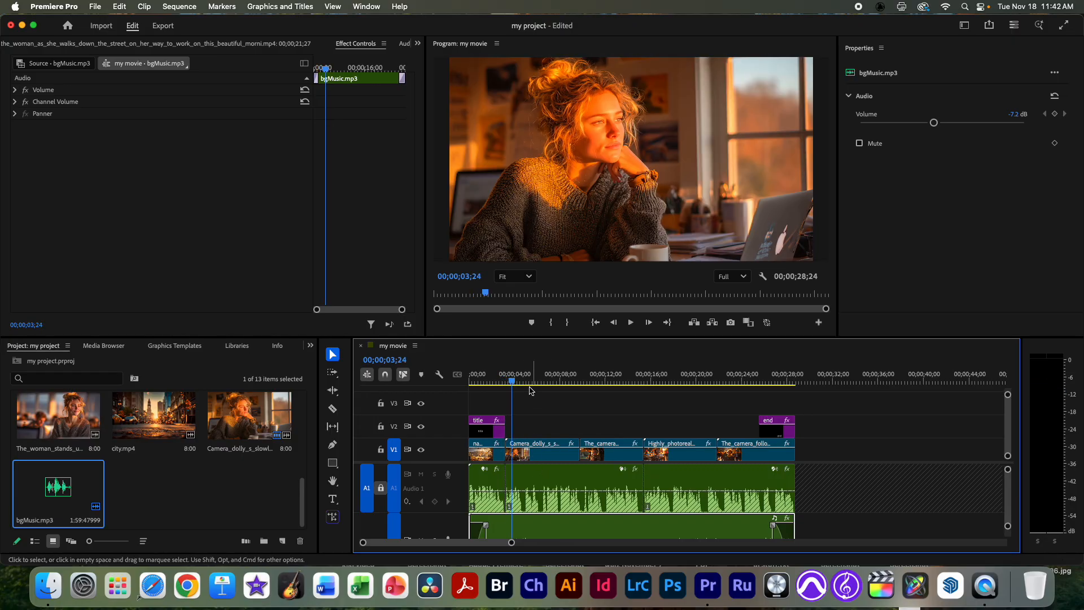
Step: Apply the default Cross Dissolve transition at the V1 cut between nature.mp4 and the Camera_dolly clip
left_click(502, 381)
key("=")
key("=")
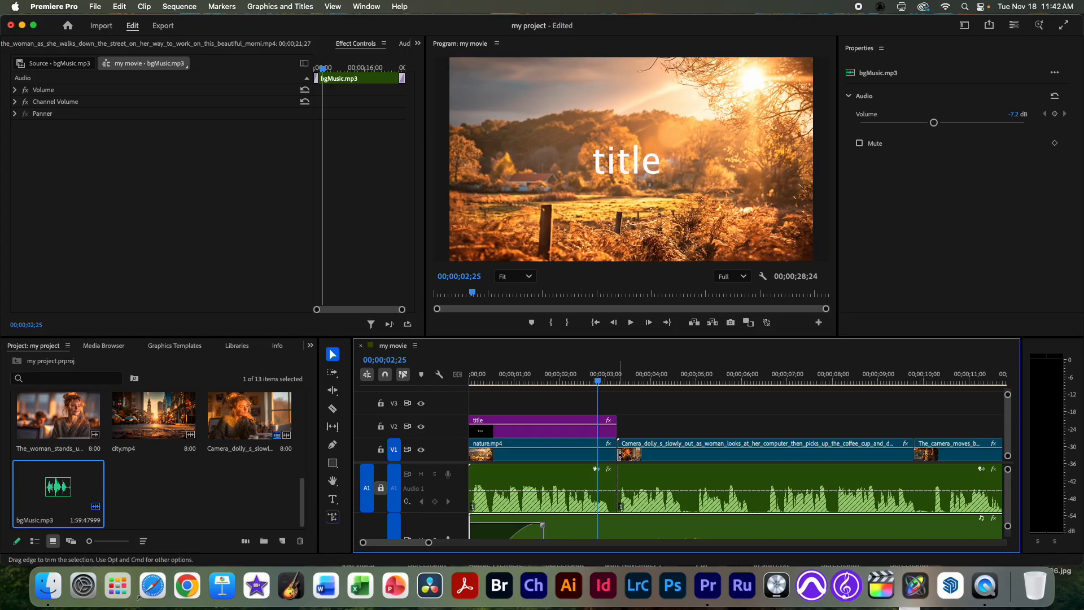
right_click(616, 455)
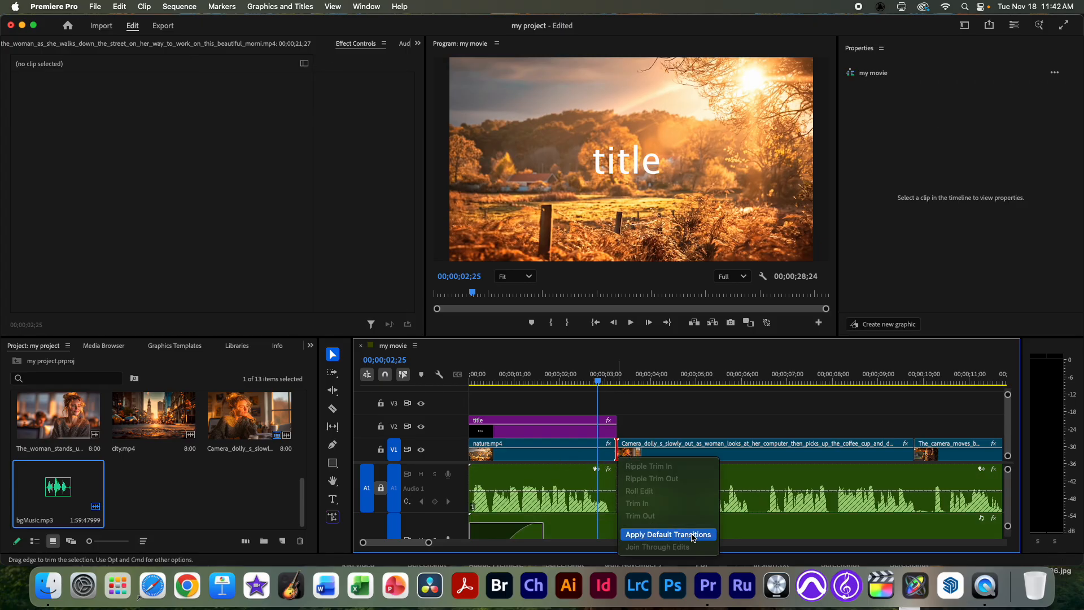
left_click(668, 534)
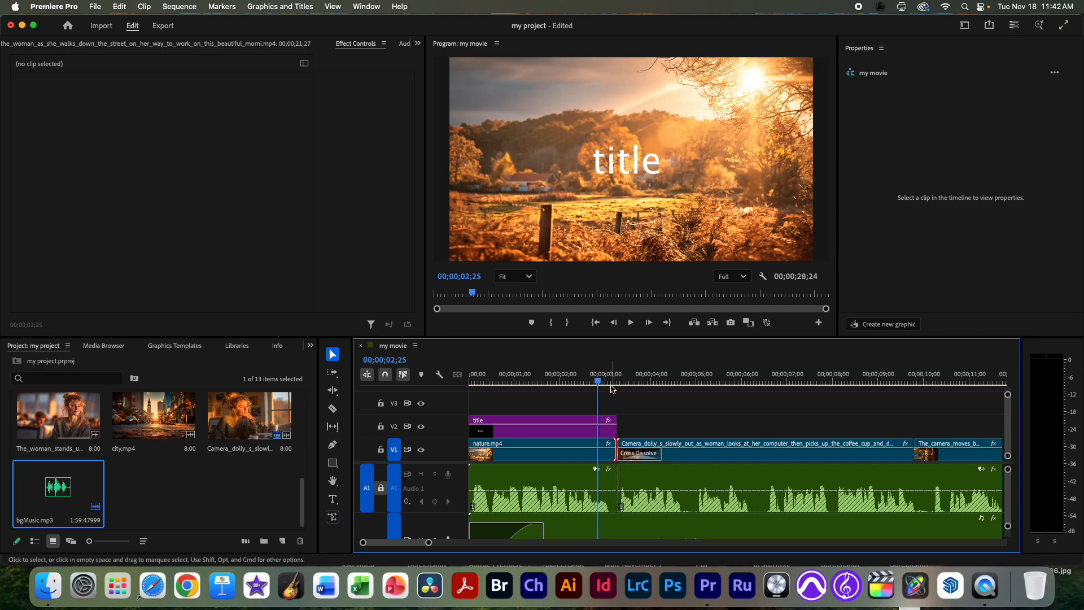
Step: Play the sequence through the Cross Dissolve after nature.mp4 and bring the whole movie back into view
key("space")
key("space")
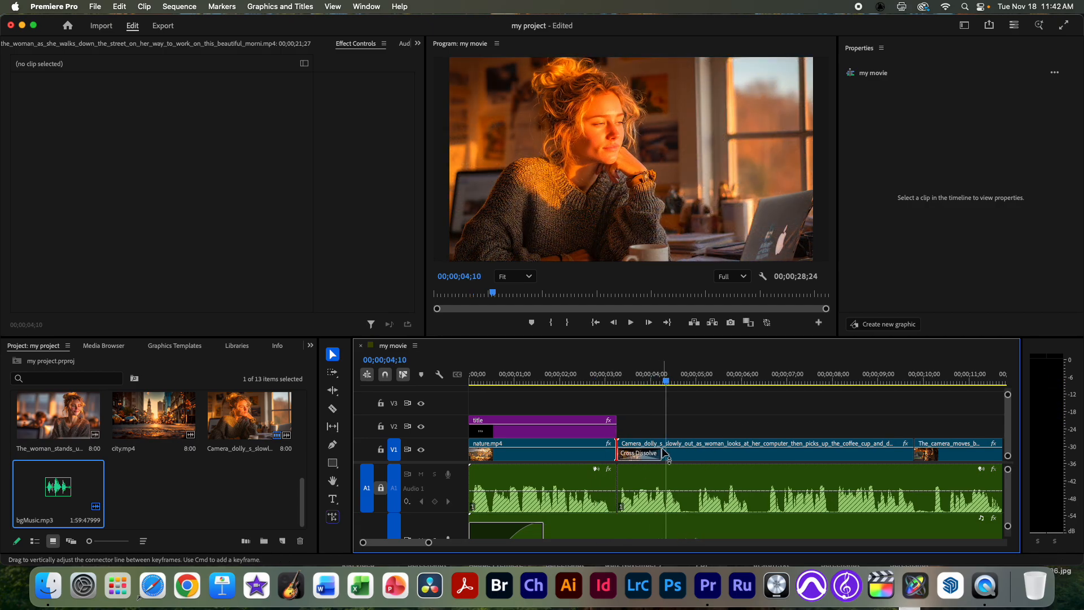
left_click(590, 380)
key("space")
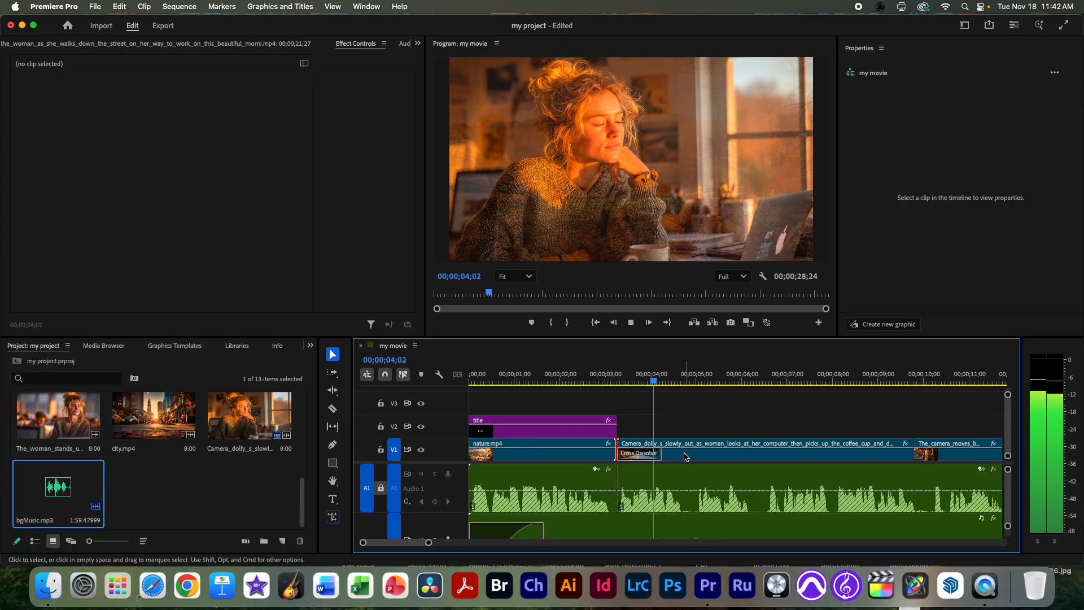
key("space")
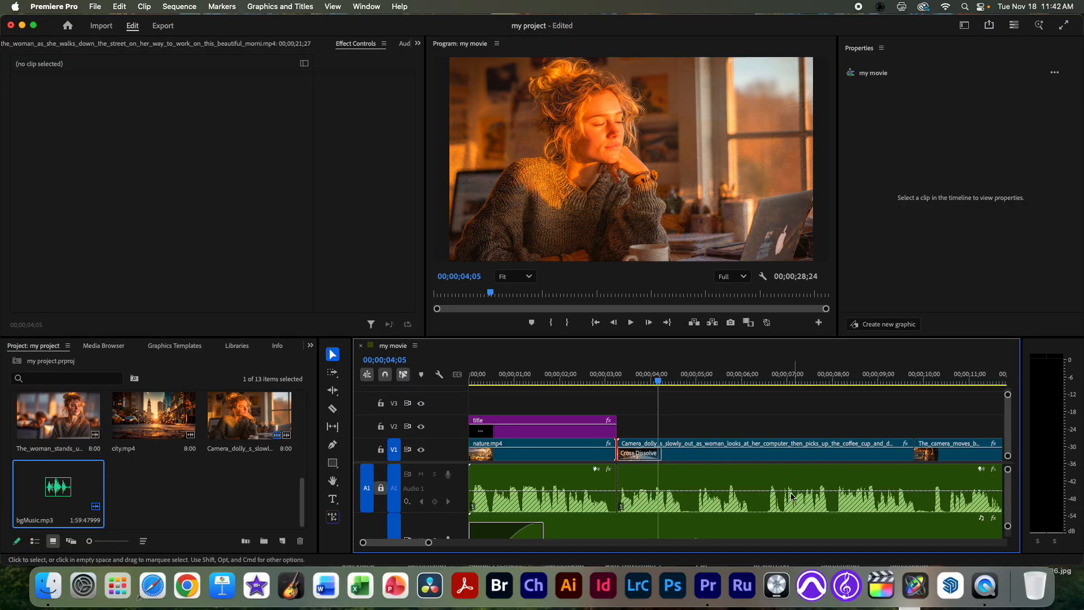
left_click_drag(429, 543, 502, 542)
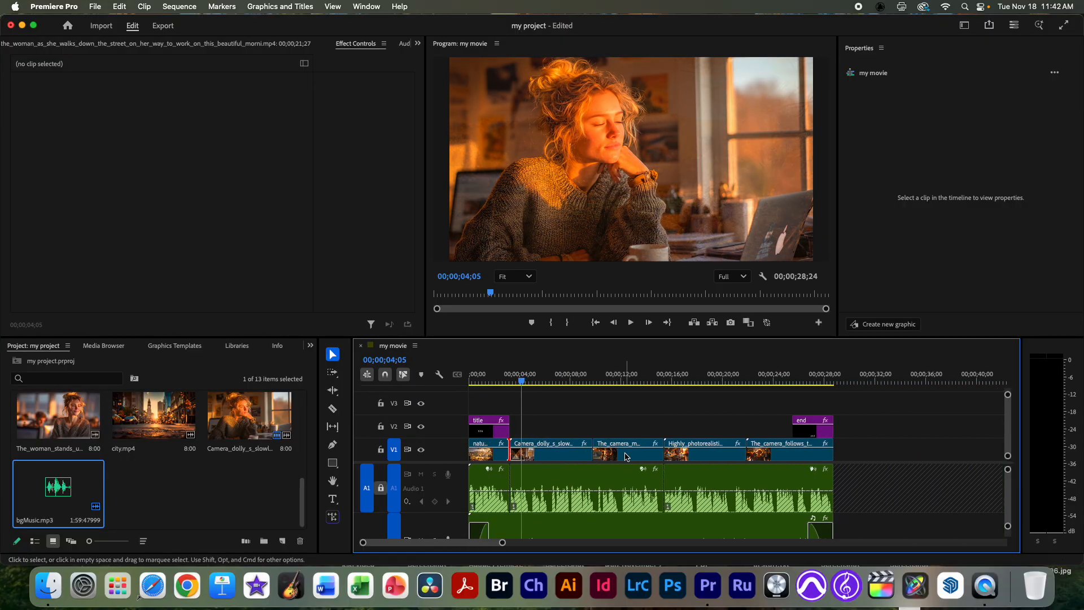
Step: Apply the default transition at the V1 cut between the Camera_dolly clip and the following The_camera_m clip, and play through it
left_click_drag(646, 458, 663, 437)
left_click_drag(595, 434, 621, 461)
right_click(595, 454)
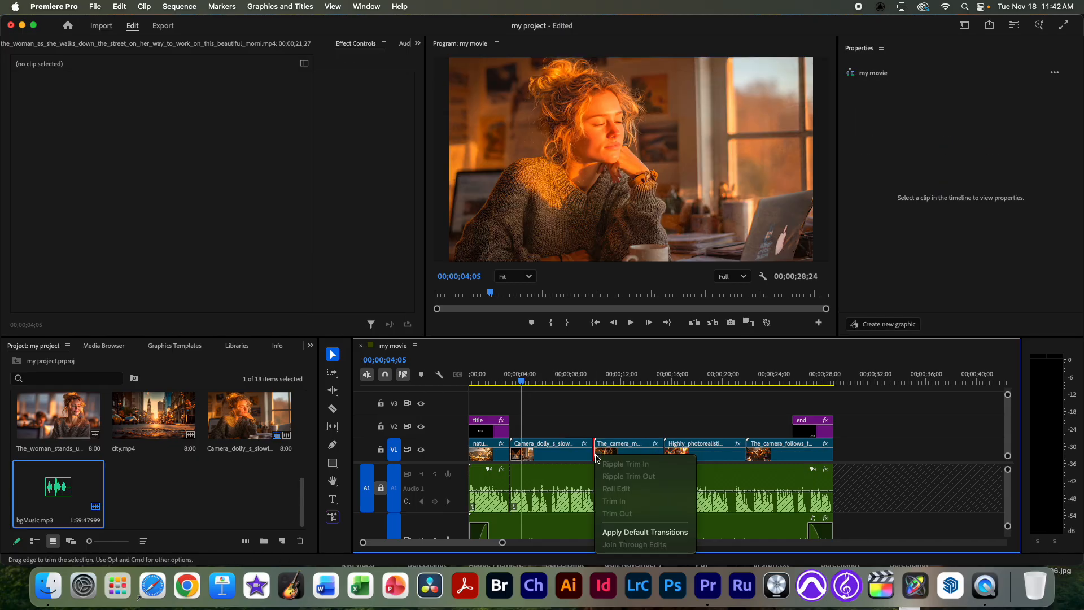
left_click(613, 533)
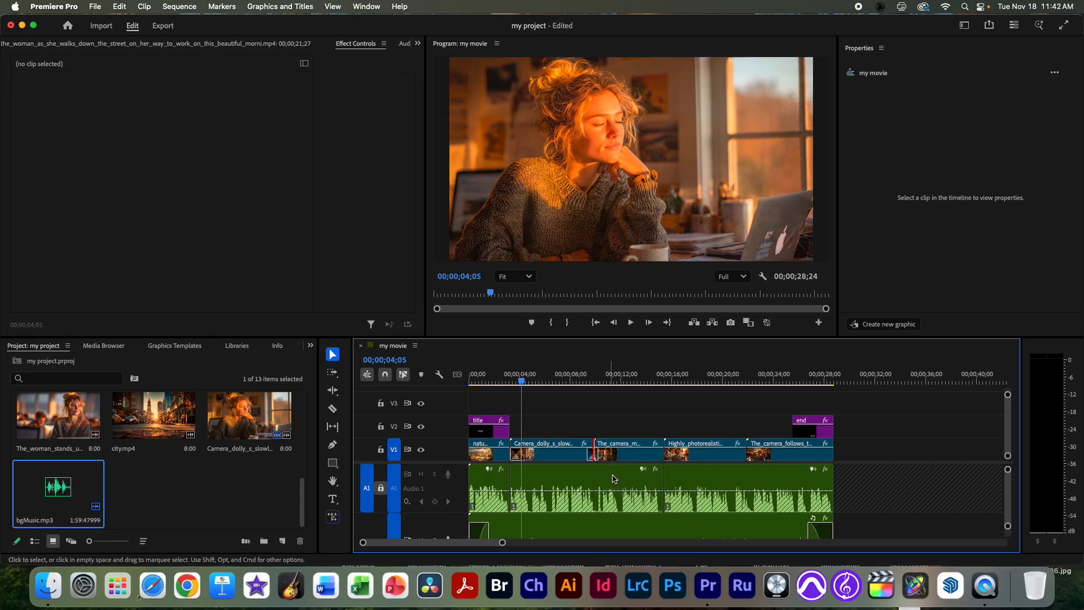
left_click(591, 384)
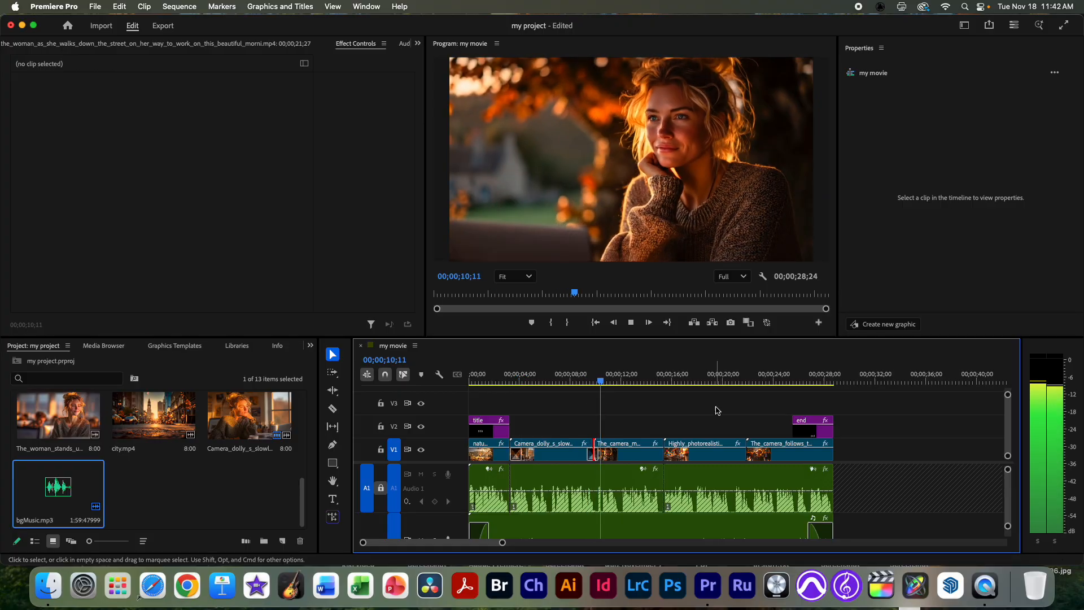
key("space")
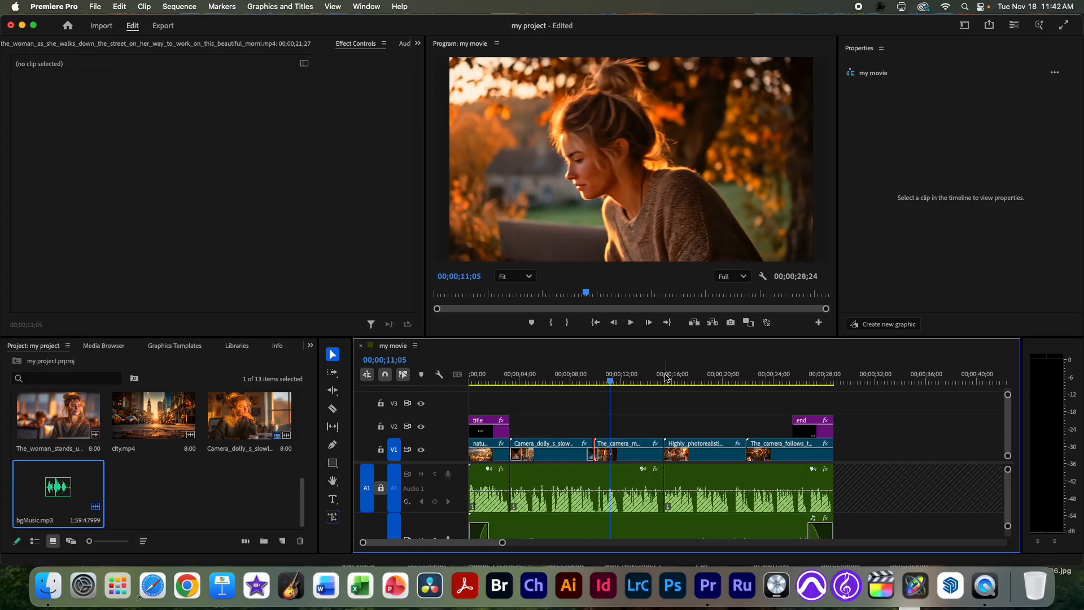
Step: Apply the default transition at the V1 cut before the Highly_photorealisti clip and play the sequence through it
right_click(666, 452)
right_click(663, 457)
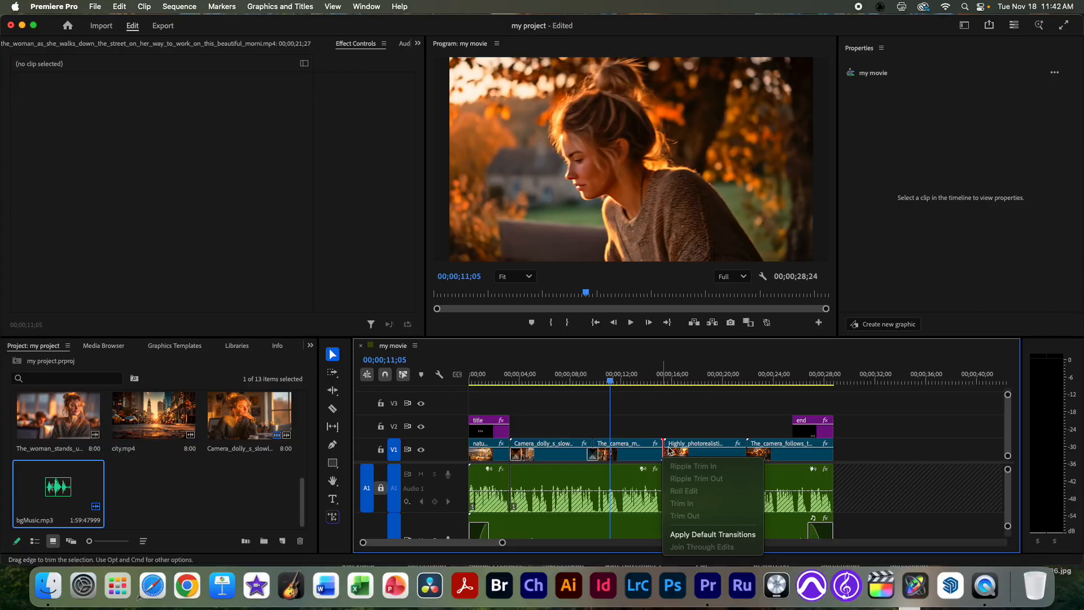
left_click(712, 534)
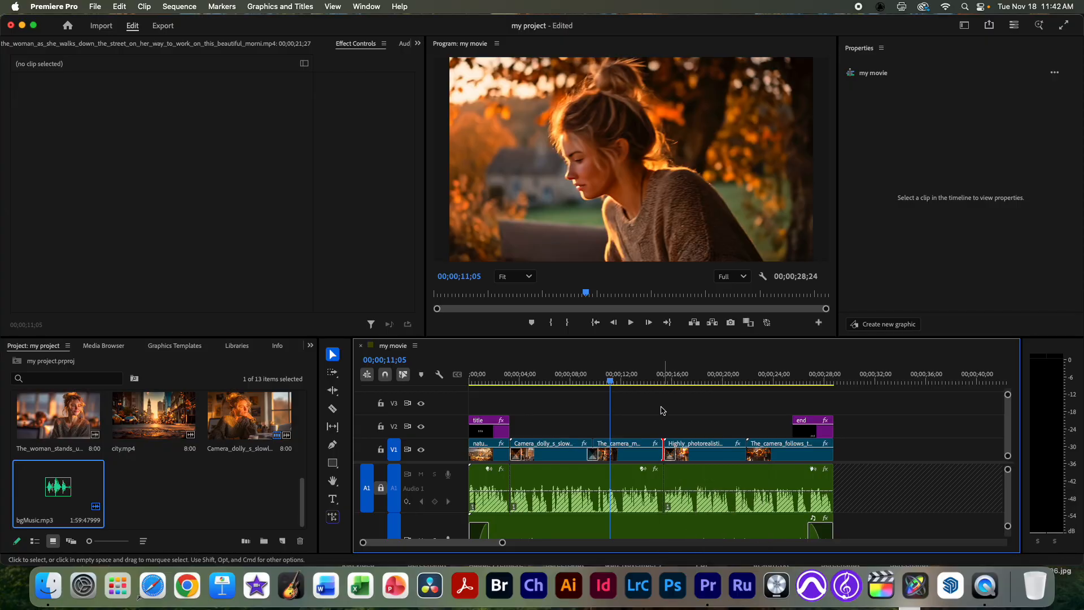
left_click(661, 390)
key("space")
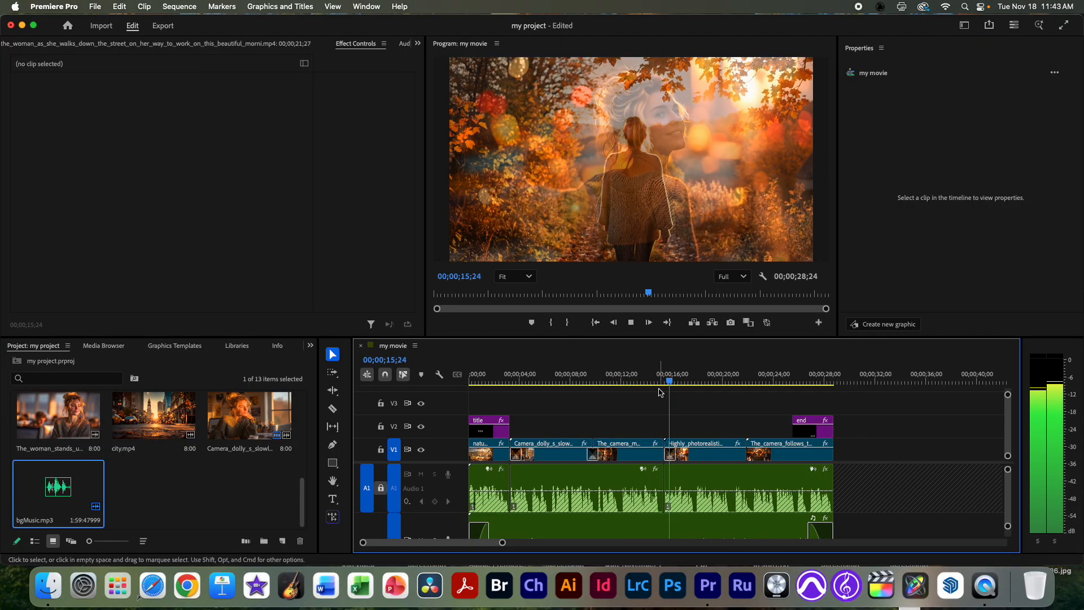
key("space")
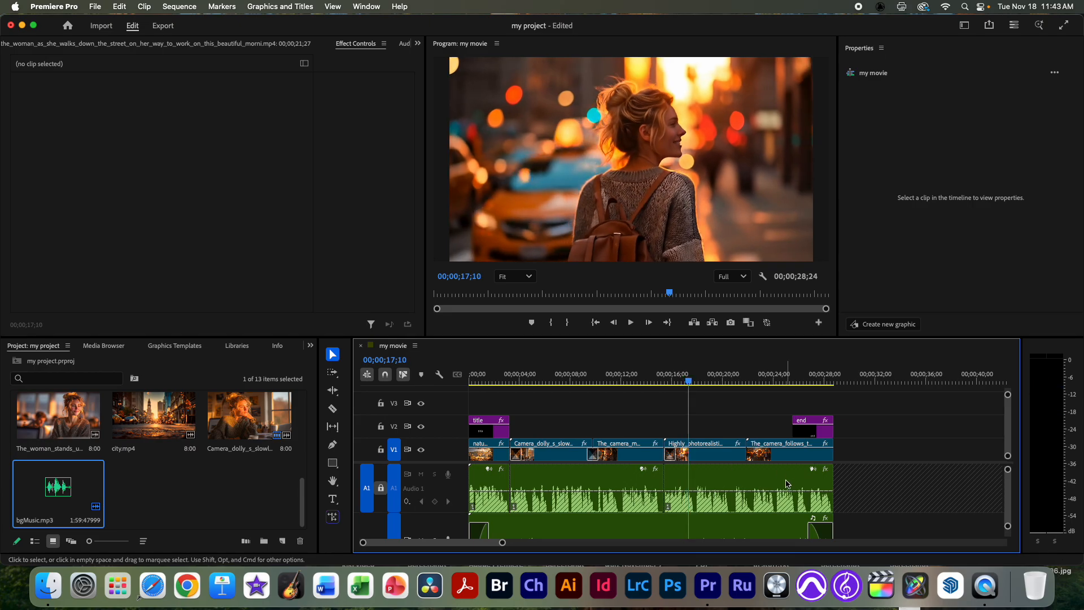
Step: Save the project with the added transitions
scroll(308, 458, "up", 2)
scroll(564, 477, "down", 3)
scroll(583, 464, "up", 3)
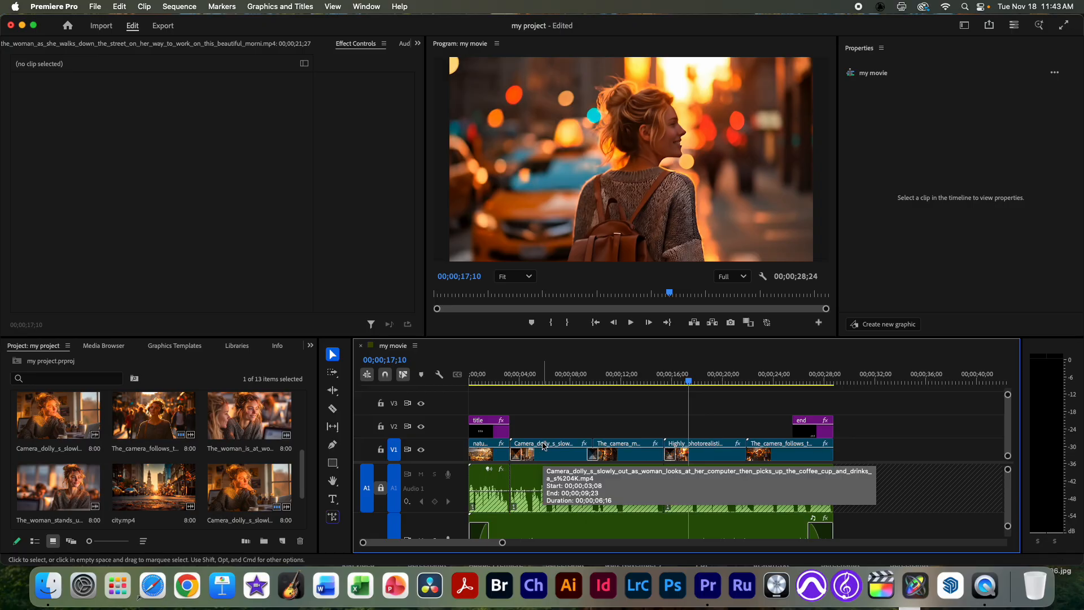
left_click(95, 6)
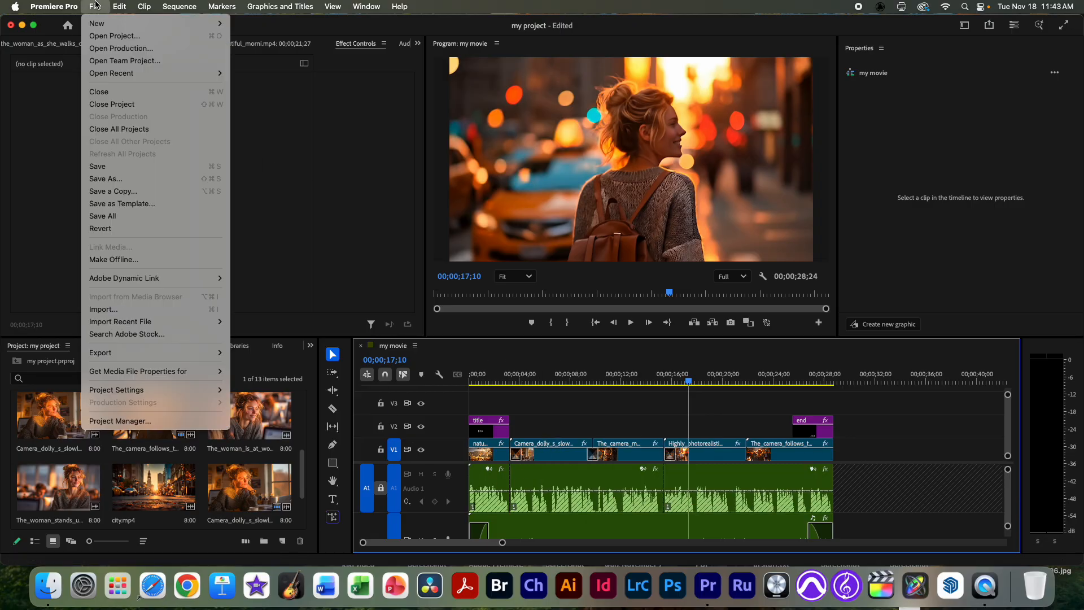
left_click(116, 167)
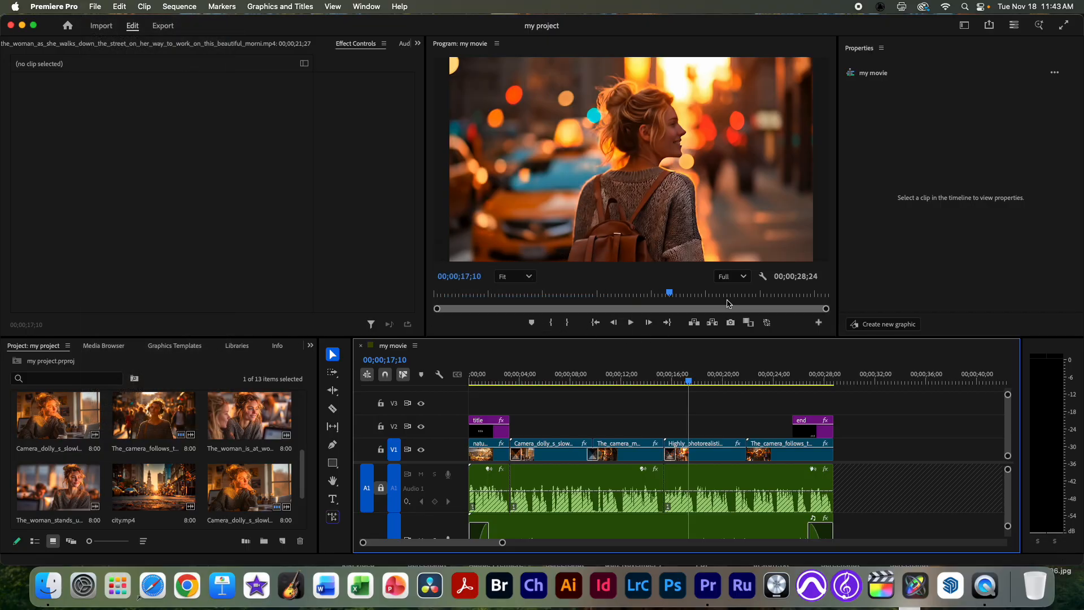
left_click_drag(695, 377, 738, 376)
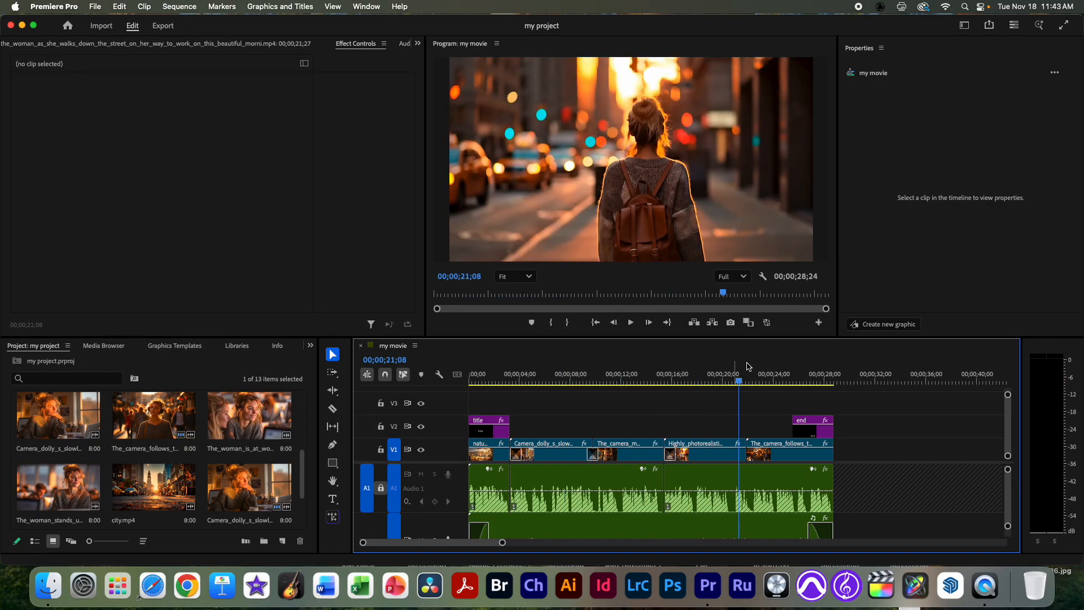
left_click(562, 458)
right_click(564, 457)
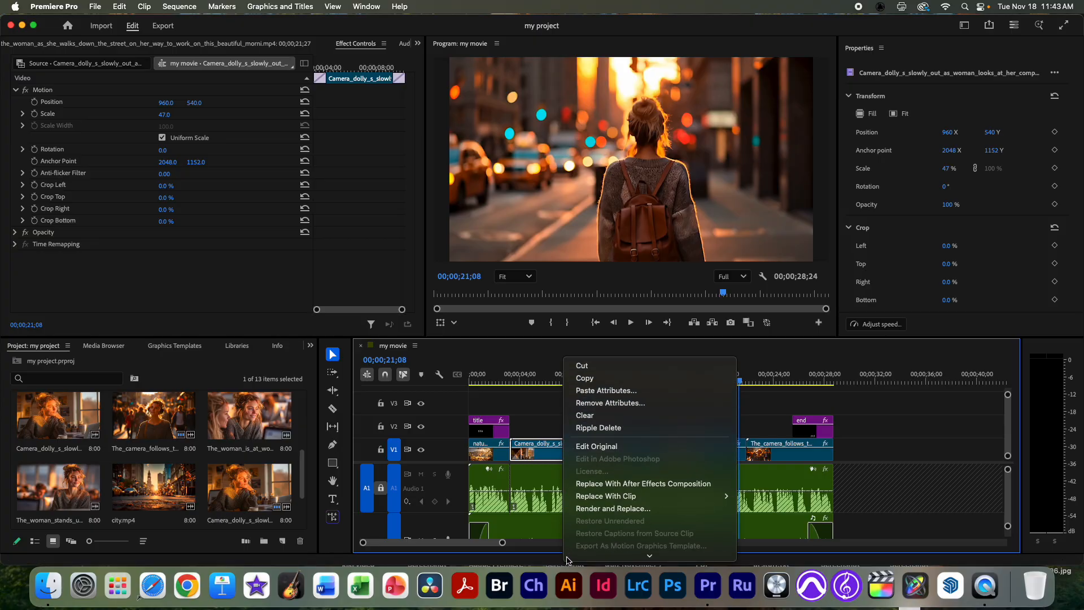
scroll(567, 559, "down", 5)
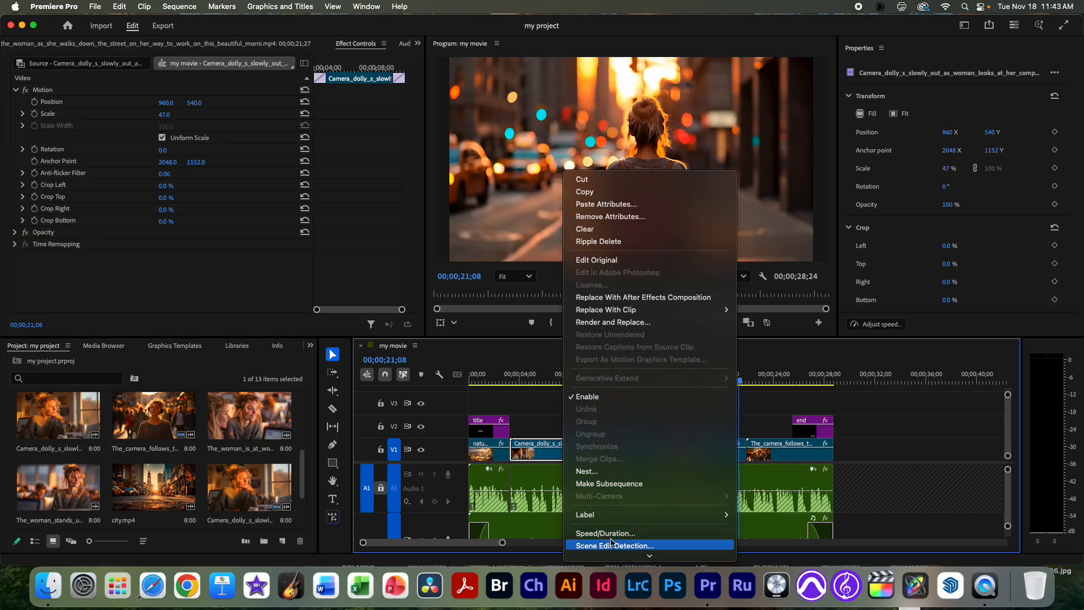
scroll(611, 542, "down", 3)
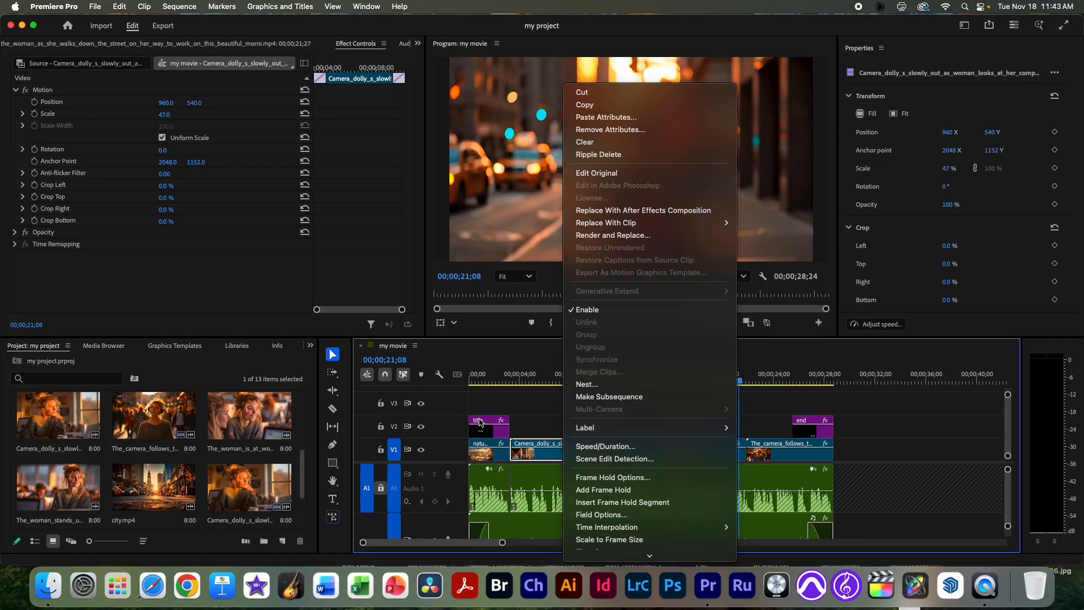
left_click(534, 392)
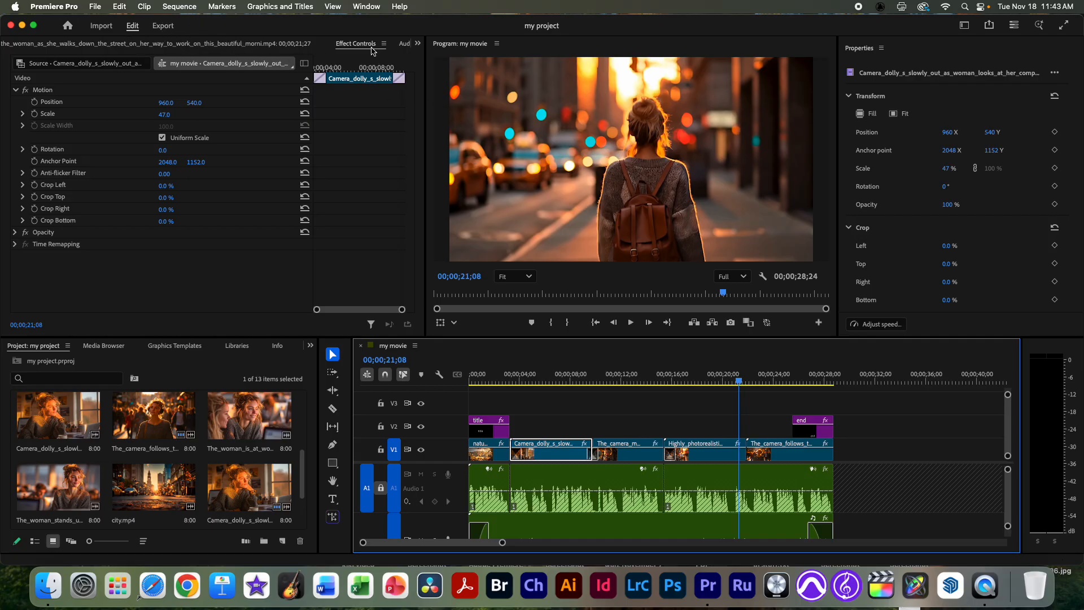
left_click(417, 43)
left_click(496, 99)
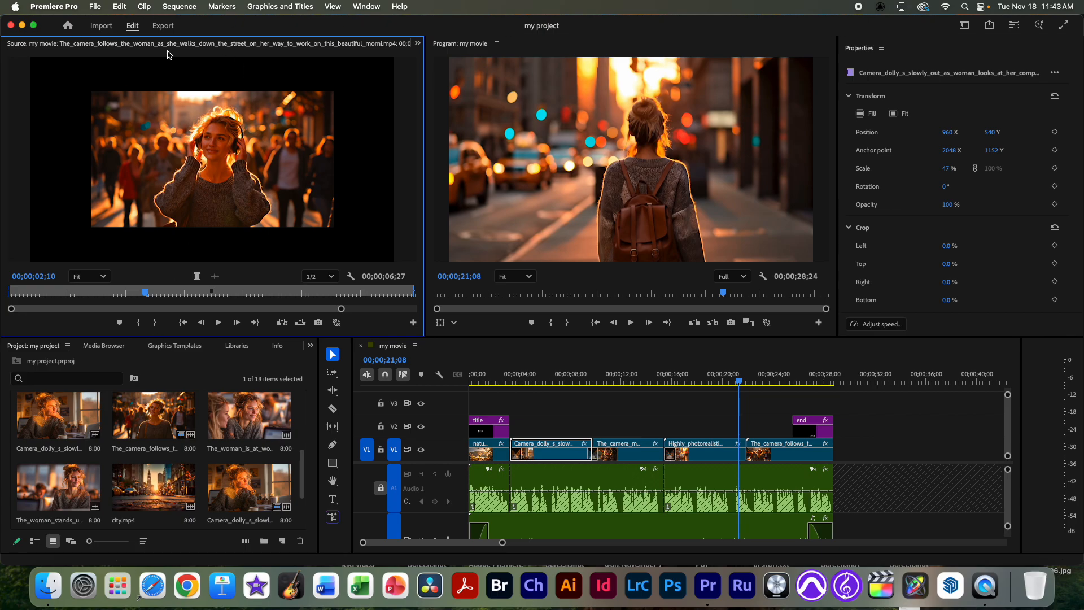
Step: Open the export settings for my movie and set the output file to example.mp4 on the Desktop
left_click(172, 26)
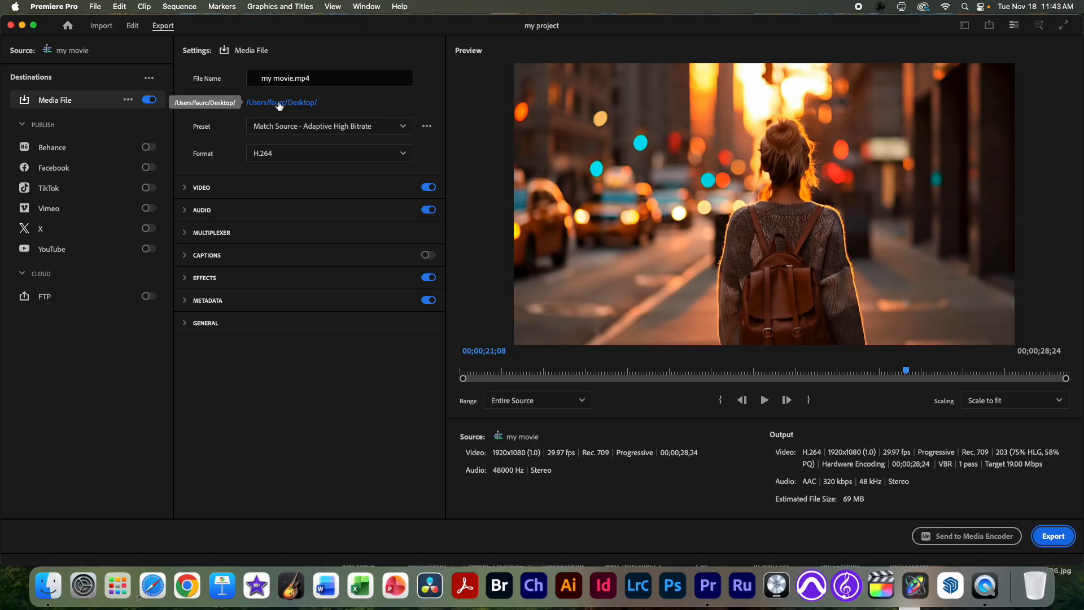
left_click(293, 102)
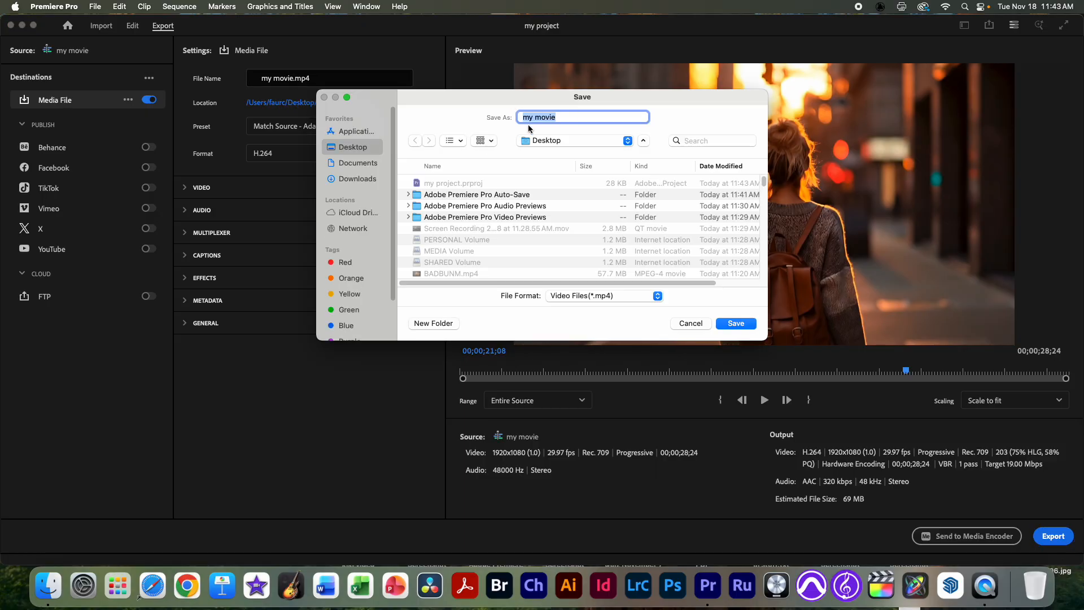
type("example")
left_click(736, 323)
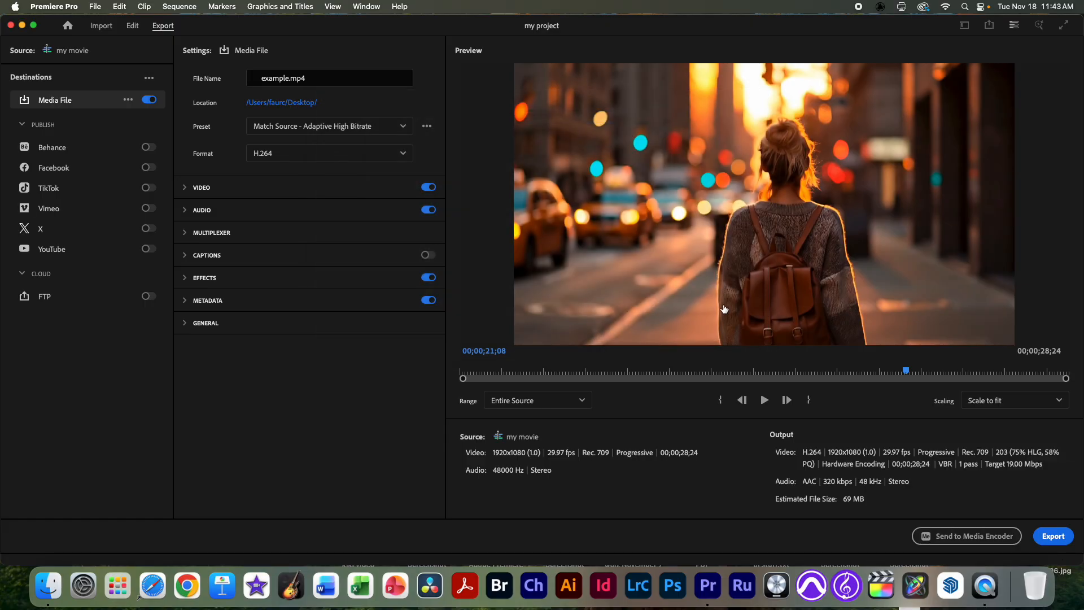
Step: Keep the Match Source - Adaptive High Bitrate preset, check the preview near the movie's start, and export the entire source
left_click(338, 133)
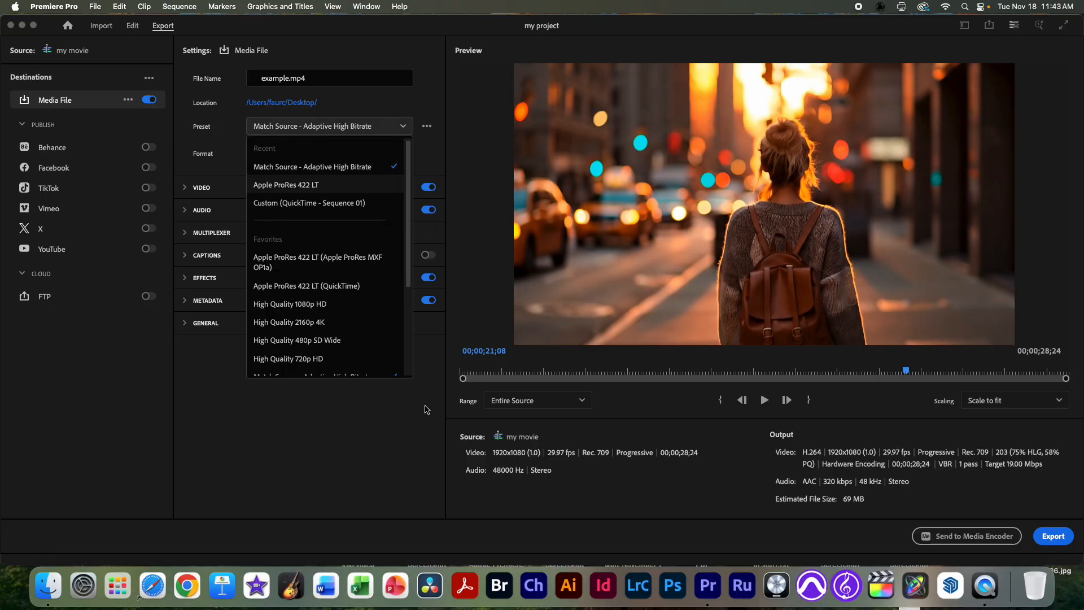
left_click(426, 407)
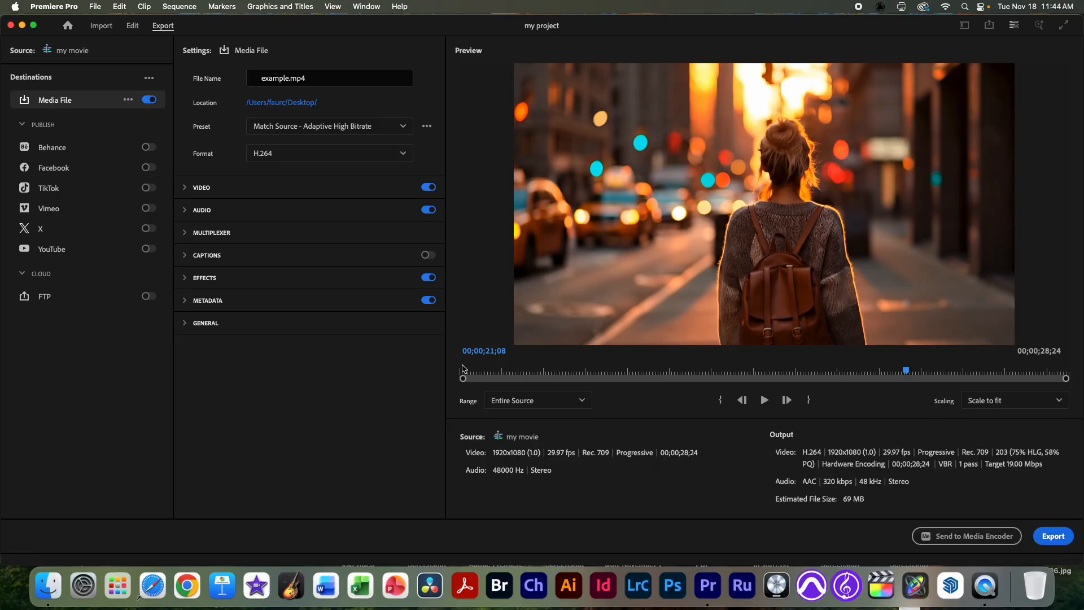
mouse_move(463, 368)
left_mouse_down()
mouse_move(882, 373)
mouse_move(1063, 393)
mouse_move(1072, 382)
mouse_move(1053, 370)
mouse_move(1072, 374)
mouse_move(456, 382)
left_mouse_up()
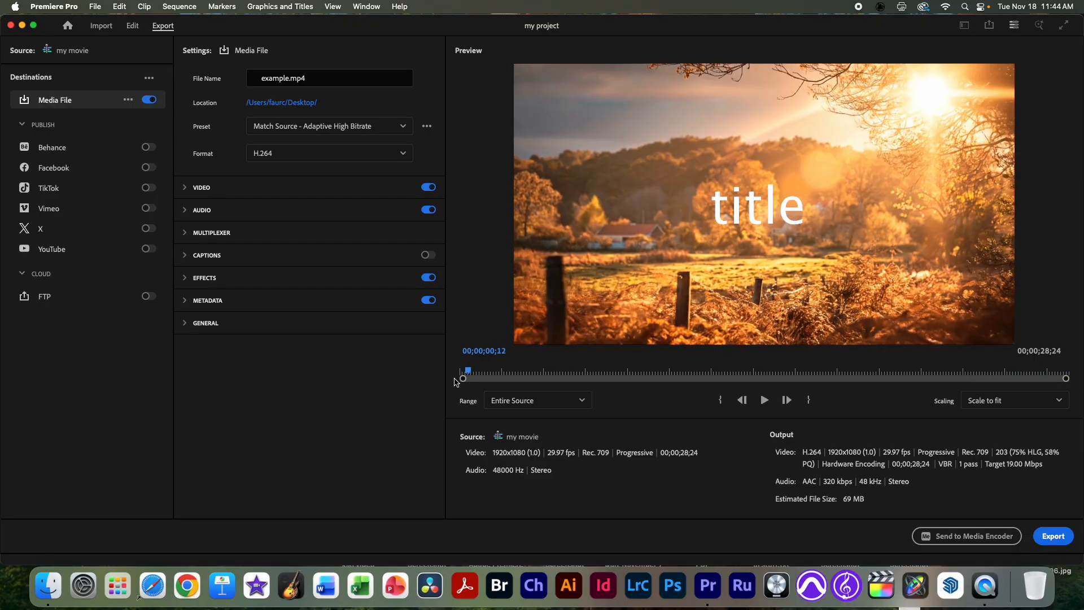
left_click(1053, 535)
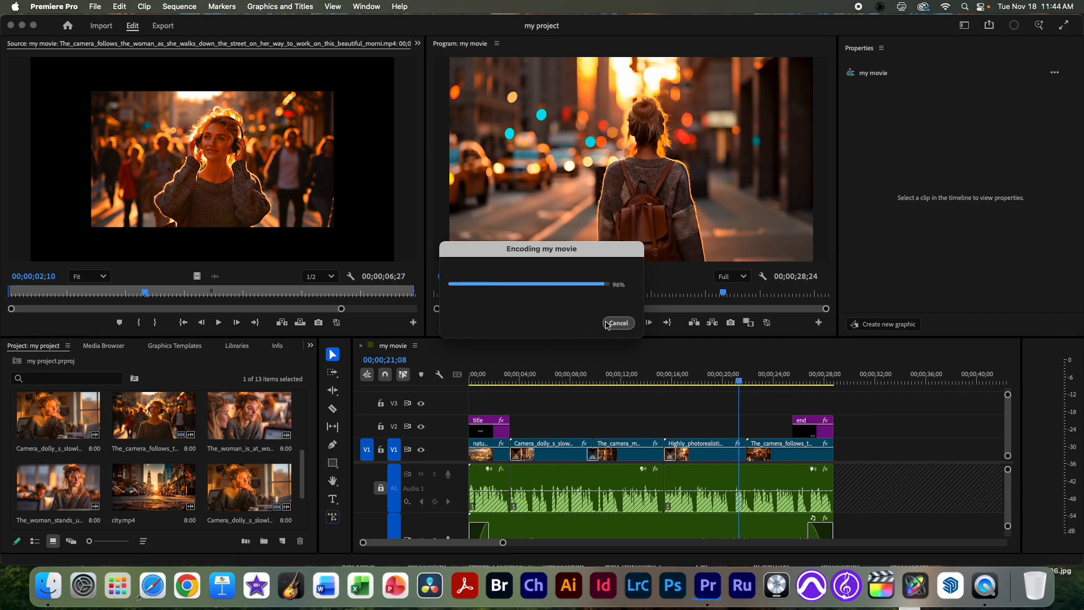
Step: Switch to Finder and select the exported example.mp4 in the Desktop folder of a new window
key("super+Tab")
key("super+Tab")
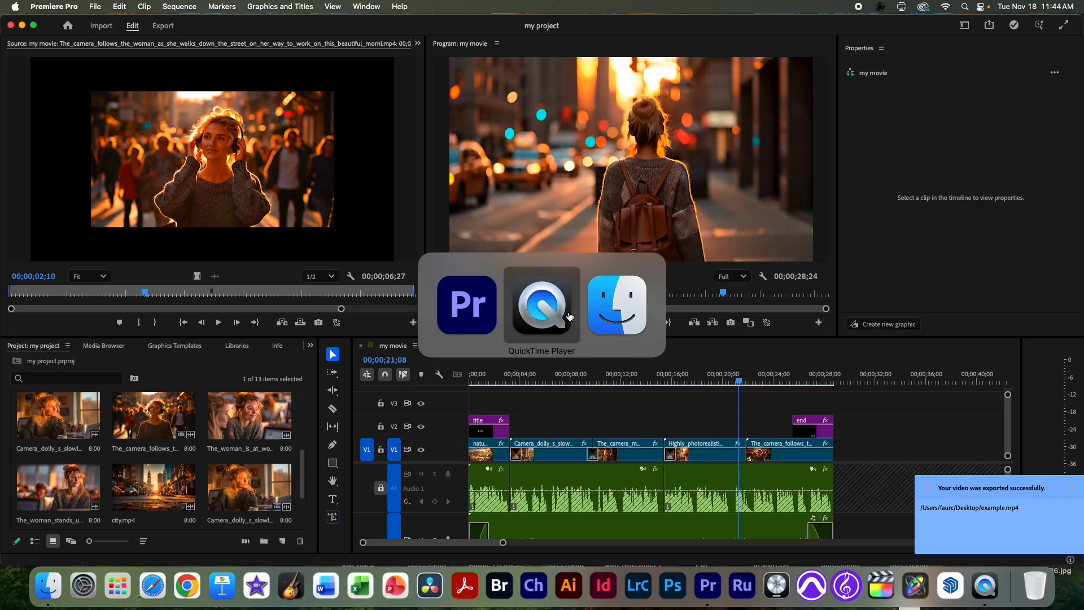
key("super+n")
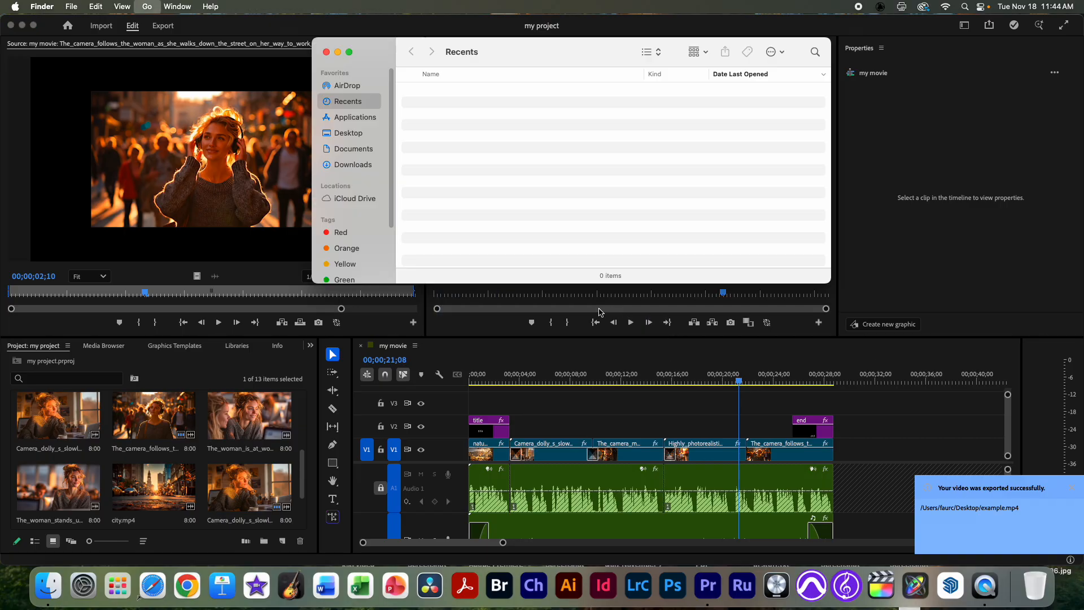
key("super+shift+d")
left_click(504, 92)
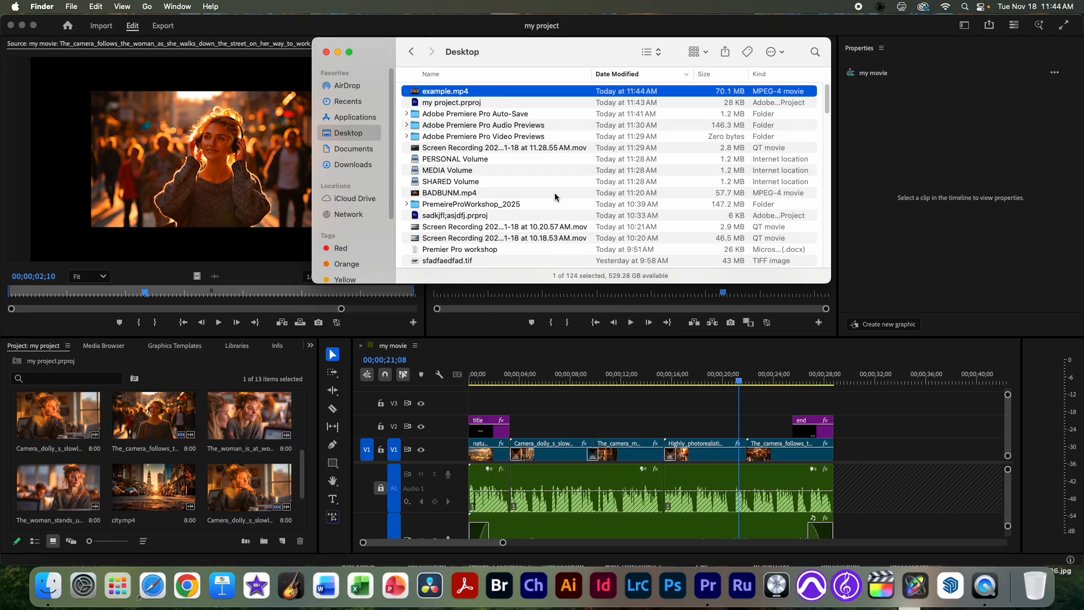
Step: Preview example.mp4 through to its end, close the Finder window, and return to Premiere Pro
key("space")
left_click_drag(233, 530, 945, 557)
key("space")
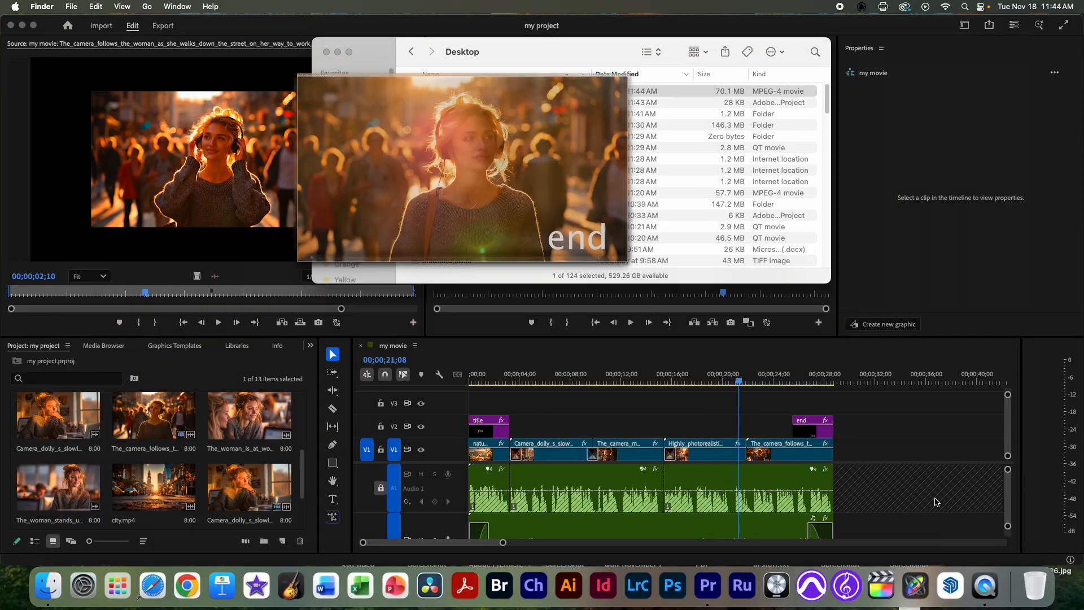
key("super+w")
left_click(602, 400)
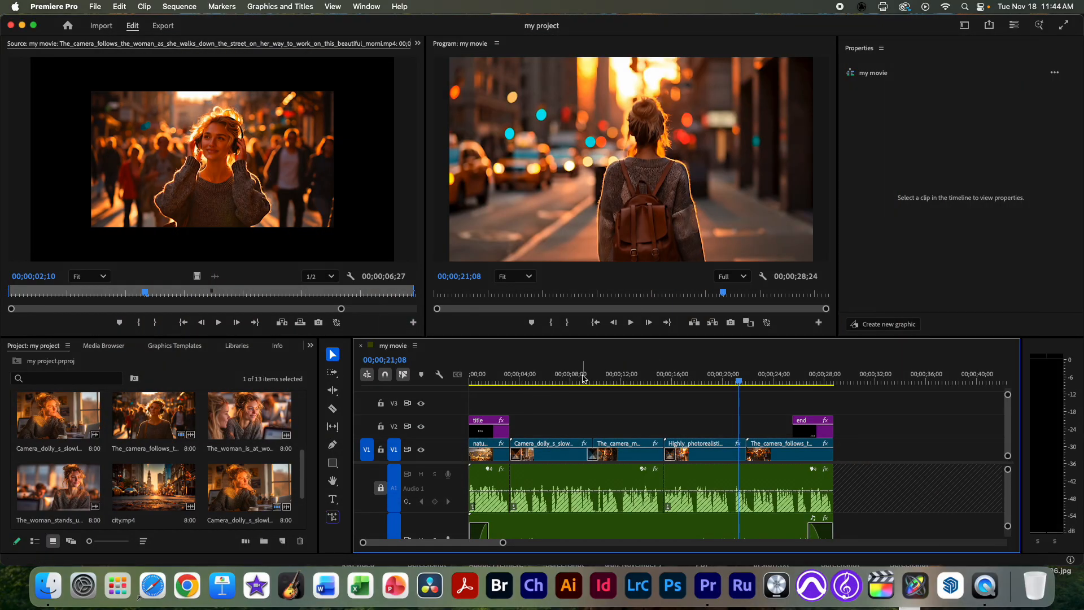
Step: Return the sequence playhead to 00;00;00;00 and load the The_woman_is_at_work clip into the Source monitor
left_click_drag(583, 378, 459, 364)
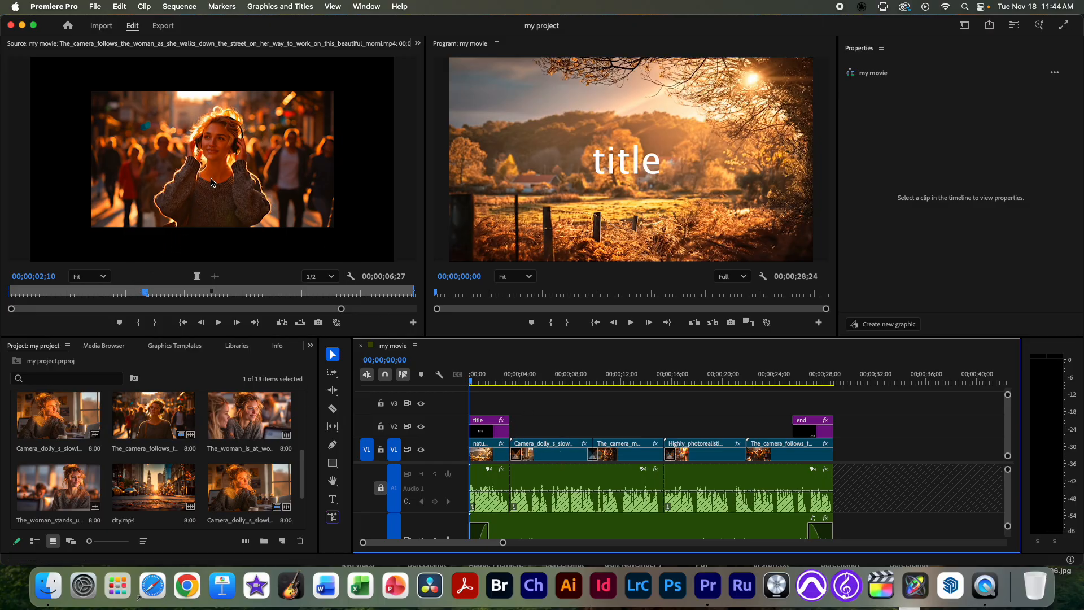
left_click(189, 429)
double_click(259, 416)
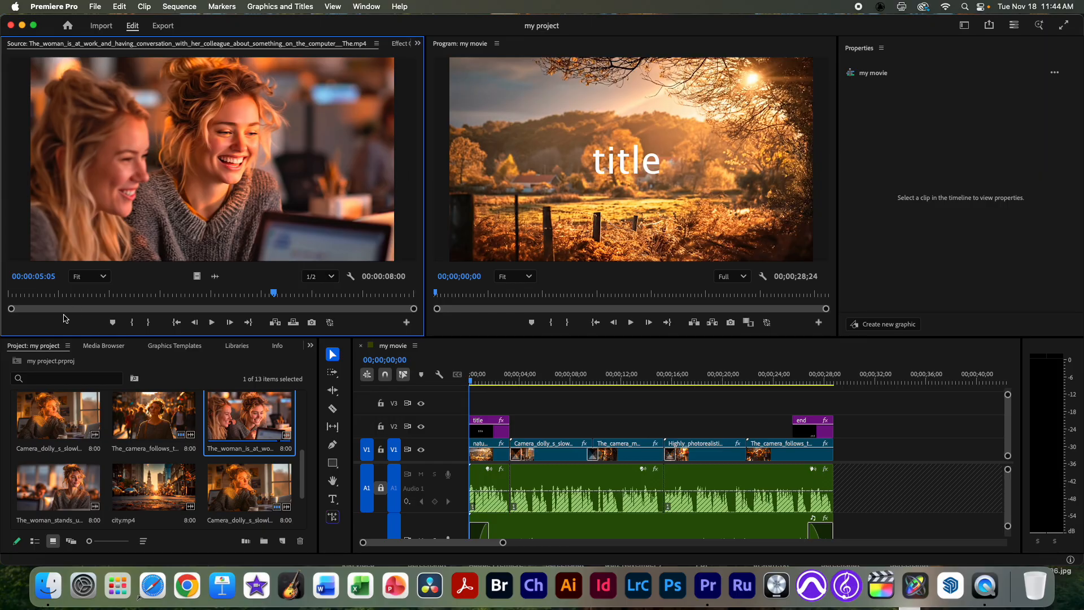
Step: Mark the clip from 00:00:01:06 to 00:00:06:12 and place only its video on V2 across the cut before the Highly_photorealisti clip
left_click(71, 294)
key("i")
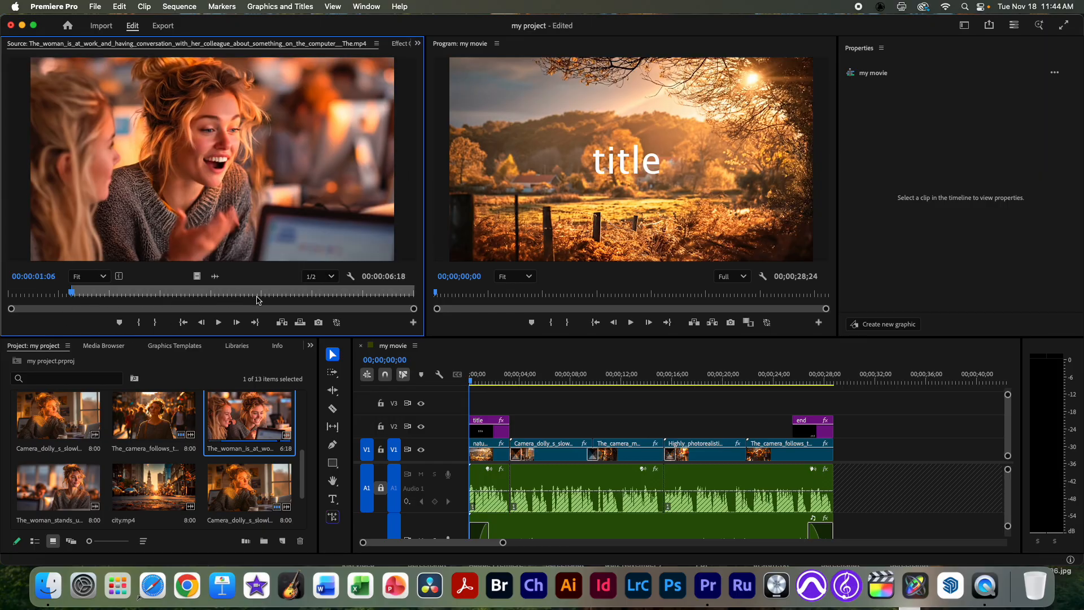
left_click(337, 299)
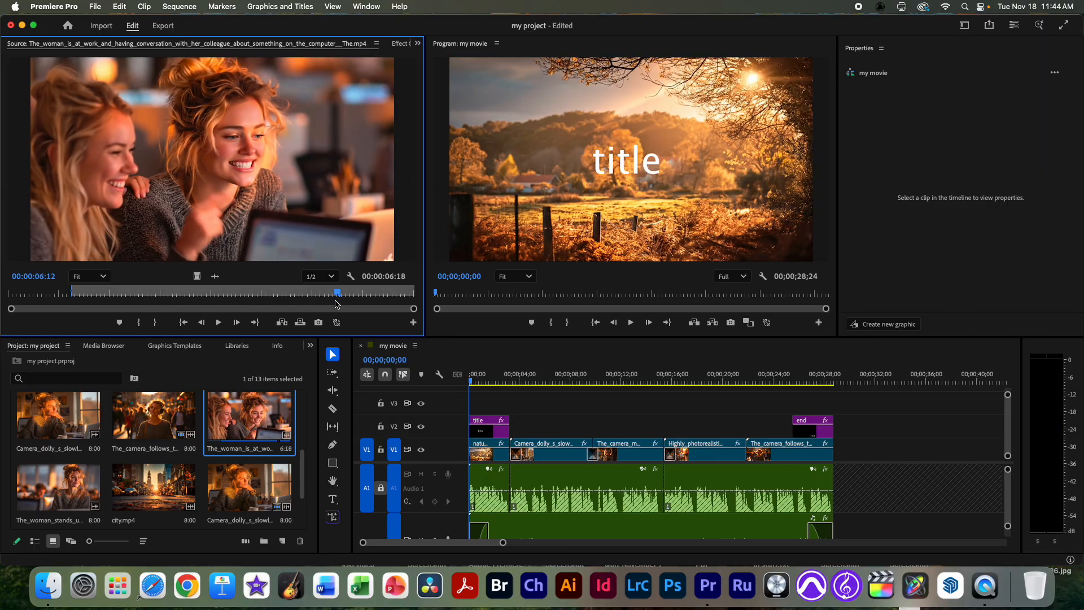
key("o")
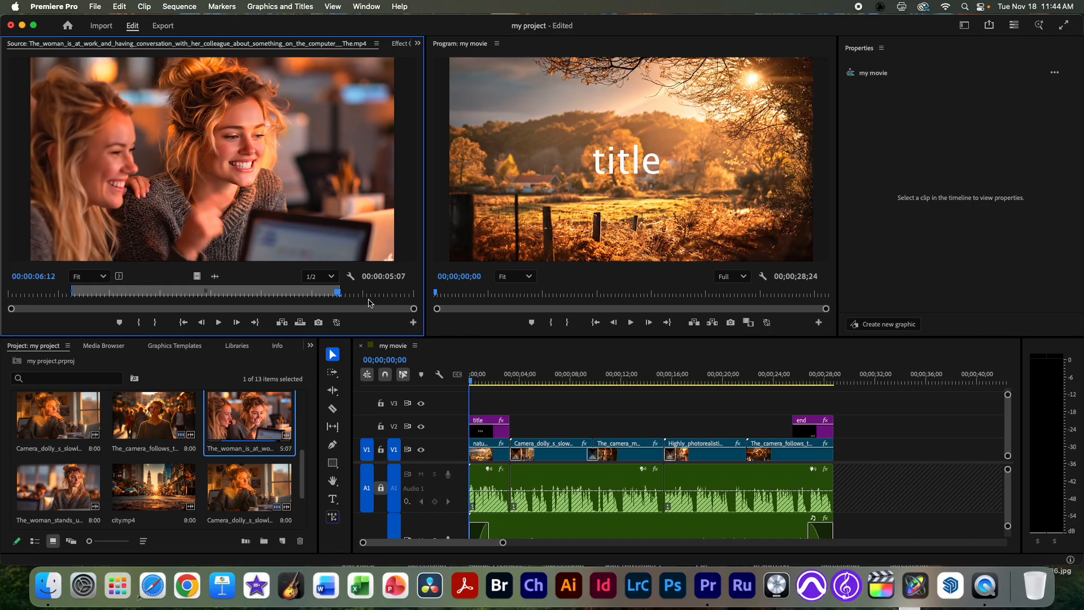
left_click_drag(435, 259, 198, 180)
left_click_drag(198, 276, 680, 430)
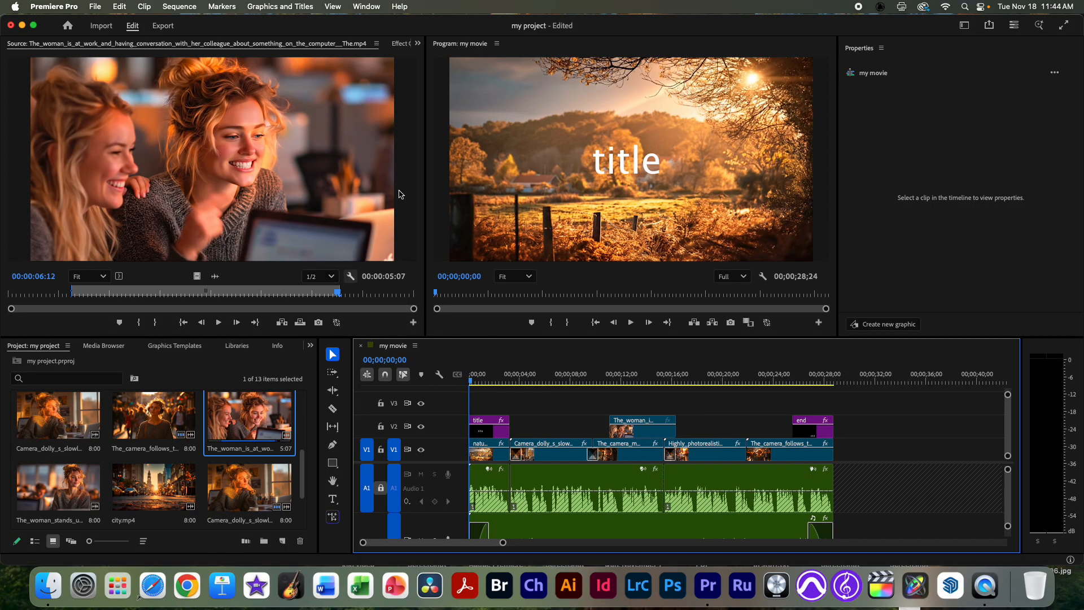
Step: Scrub the sequence before and across the The_woman_is_at_work overlay on V2 to examine how it covers the V1 footage
left_click(647, 433)
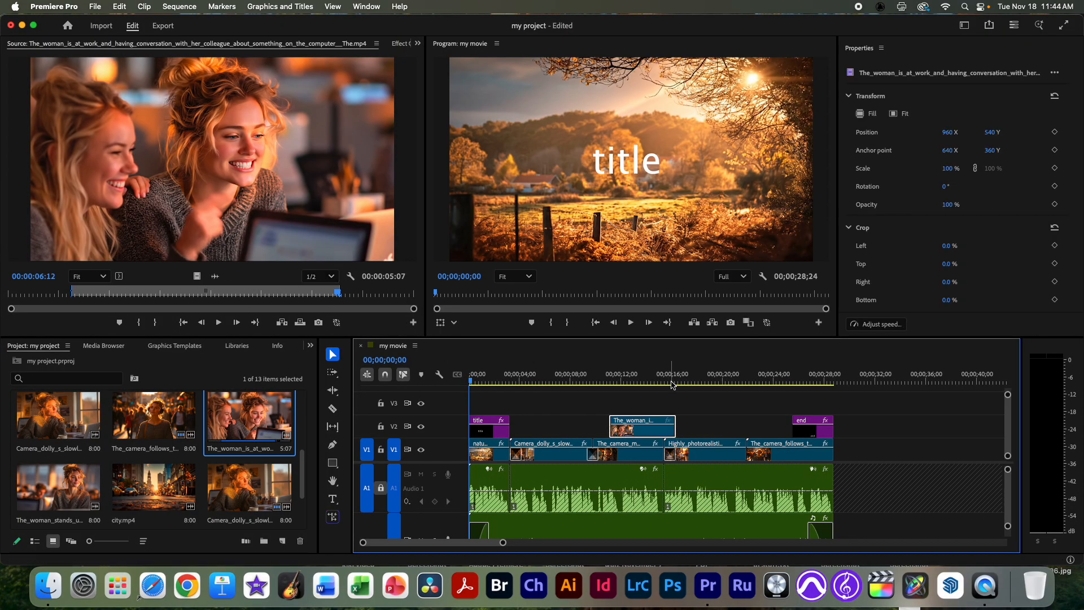
left_click_drag(642, 379, 604, 380)
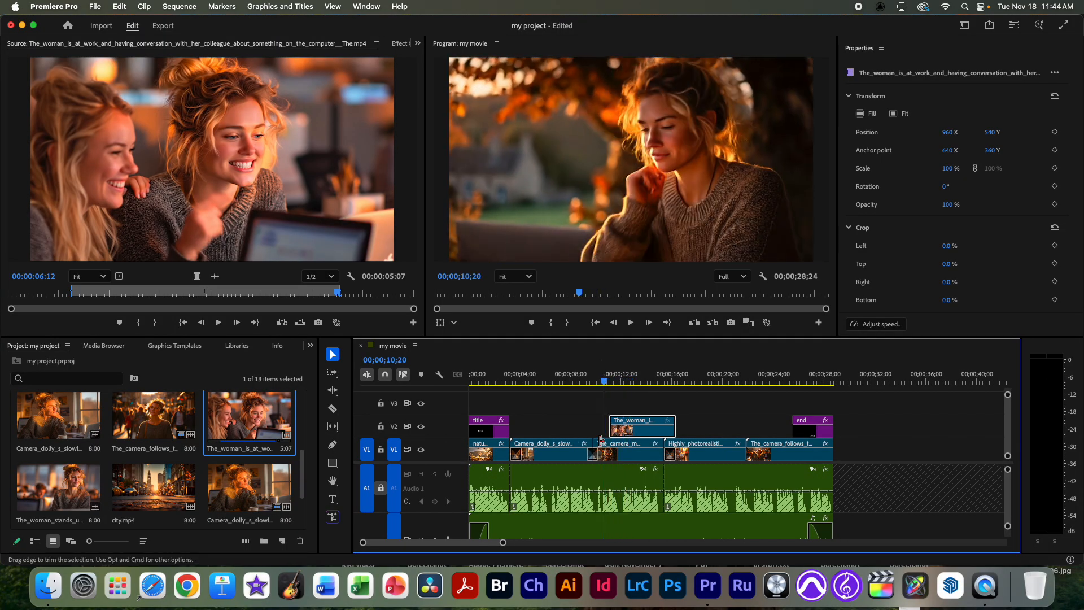
left_click_drag(602, 385, 655, 383)
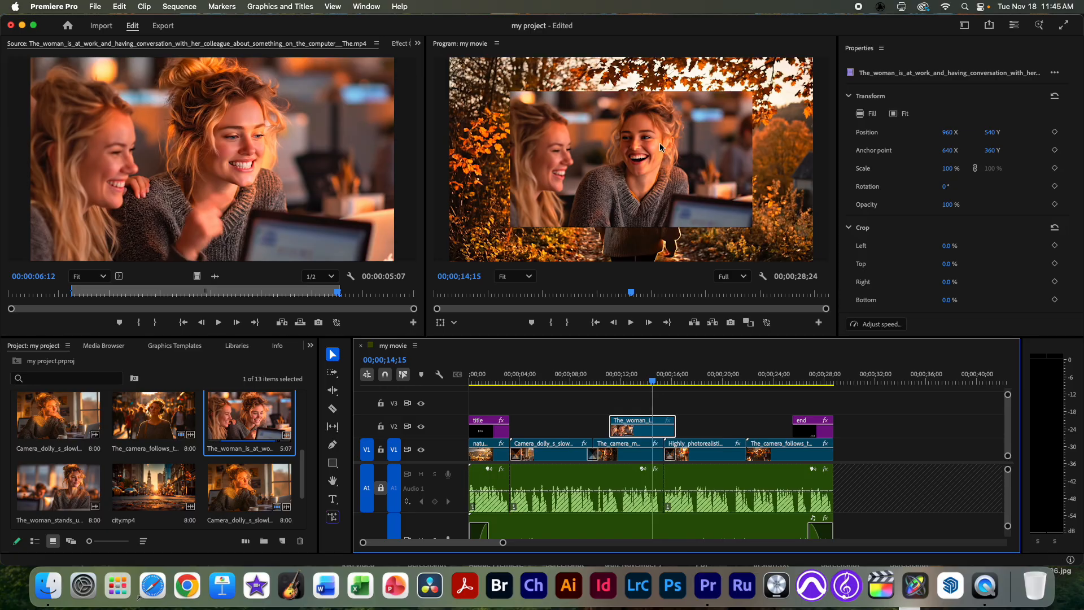
left_click_drag(649, 378, 562, 378)
left_click(561, 437)
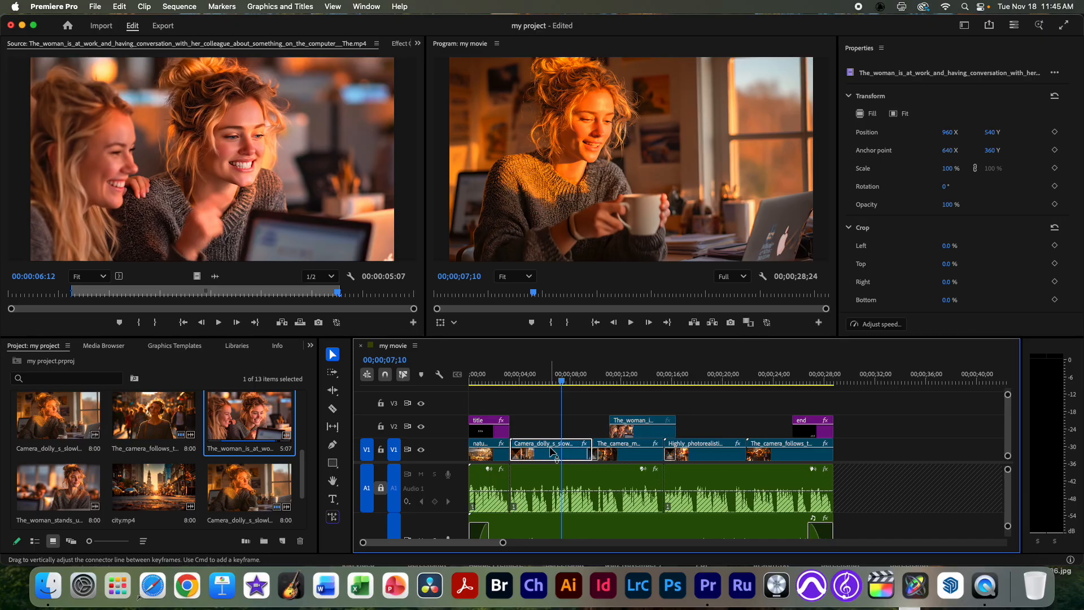
Step: Reposition and enlarge the V2 overlay to fill the frame, at a scale of about 165% and position about 954, 522
left_click(637, 378)
left_click(643, 428)
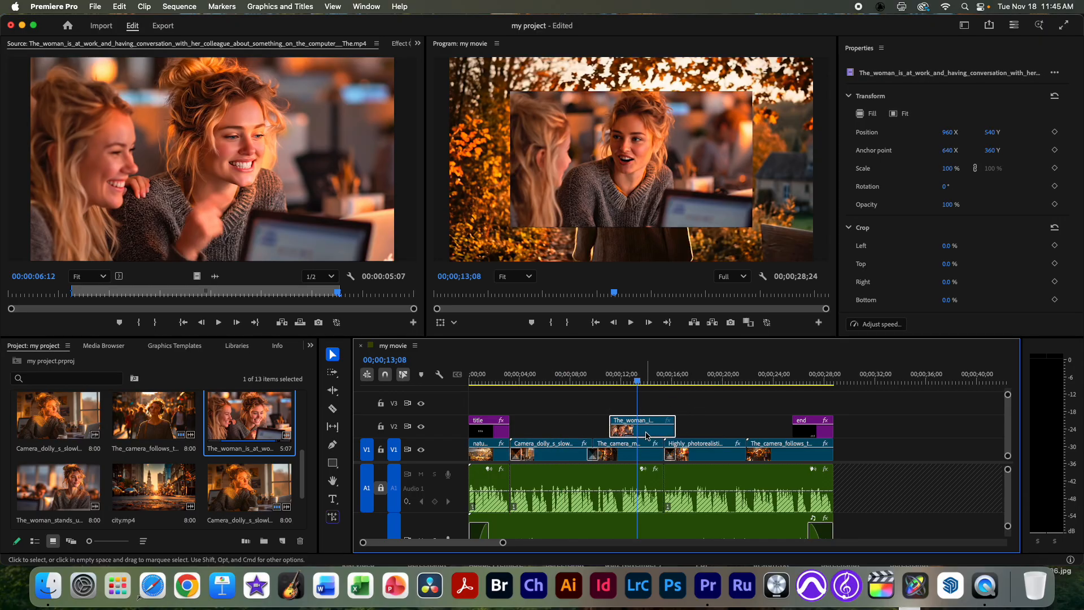
left_click(658, 160)
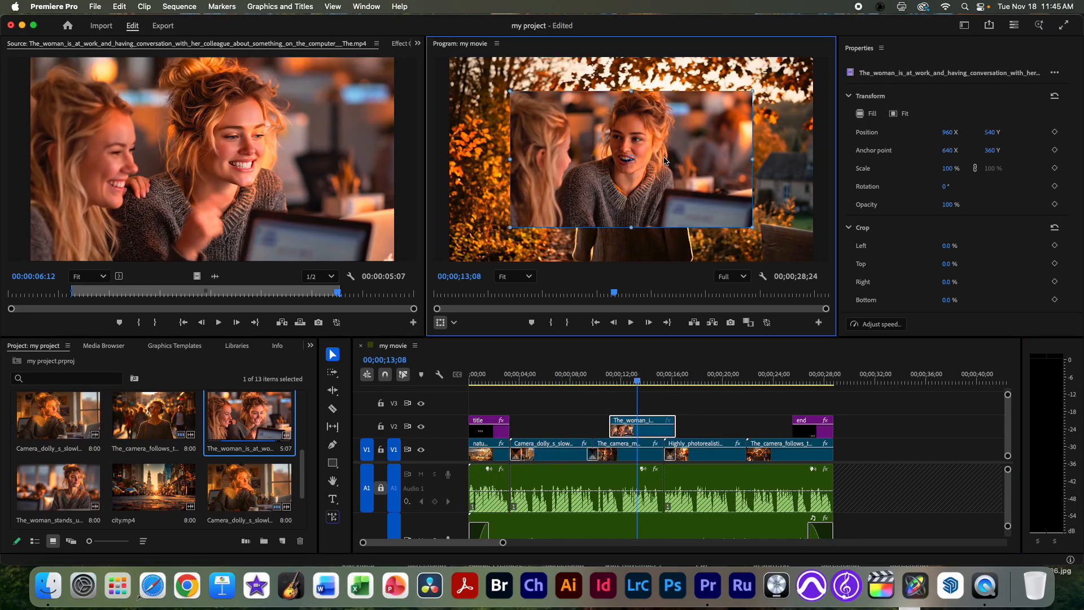
left_click_drag(663, 161, 673, 181)
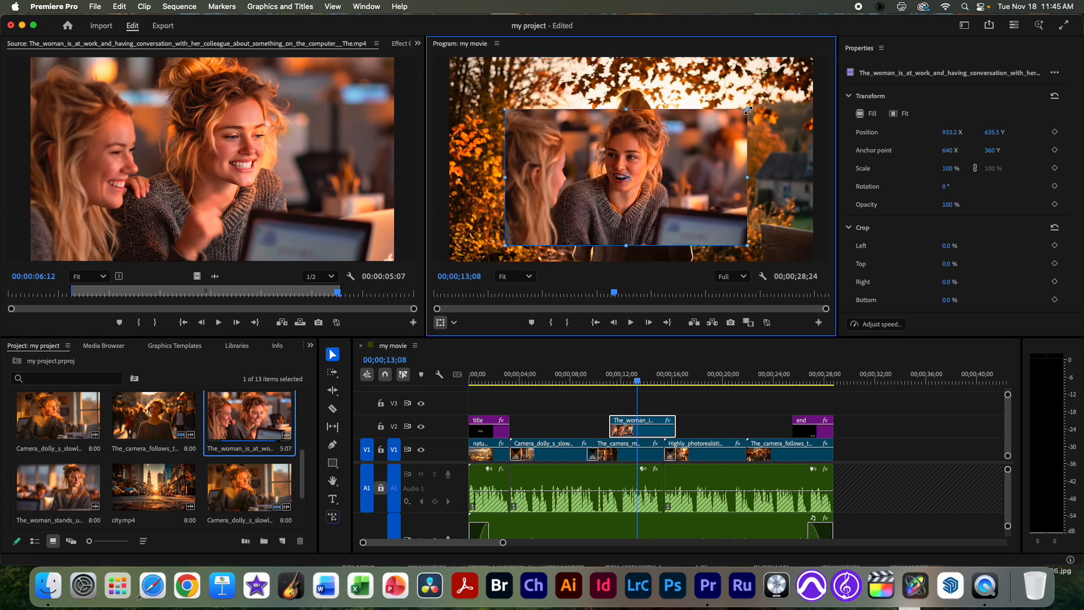
left_click_drag(747, 110, 771, 118)
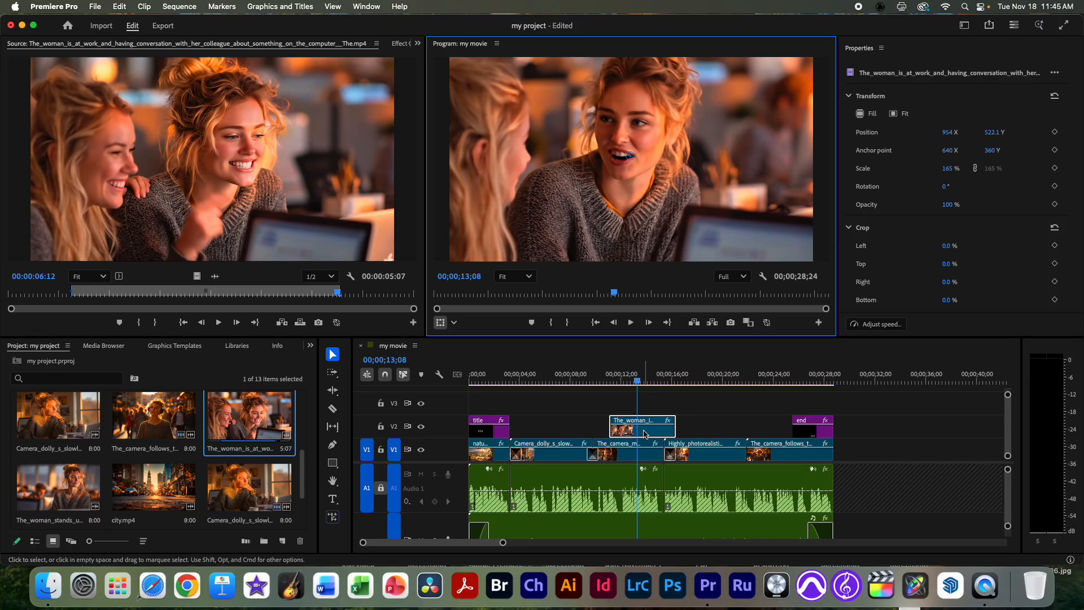
Step: Open the V2 overlay's Effect Controls, reduce its scale to about 118.5 and shift it toward the left of the frame
left_click(417, 44)
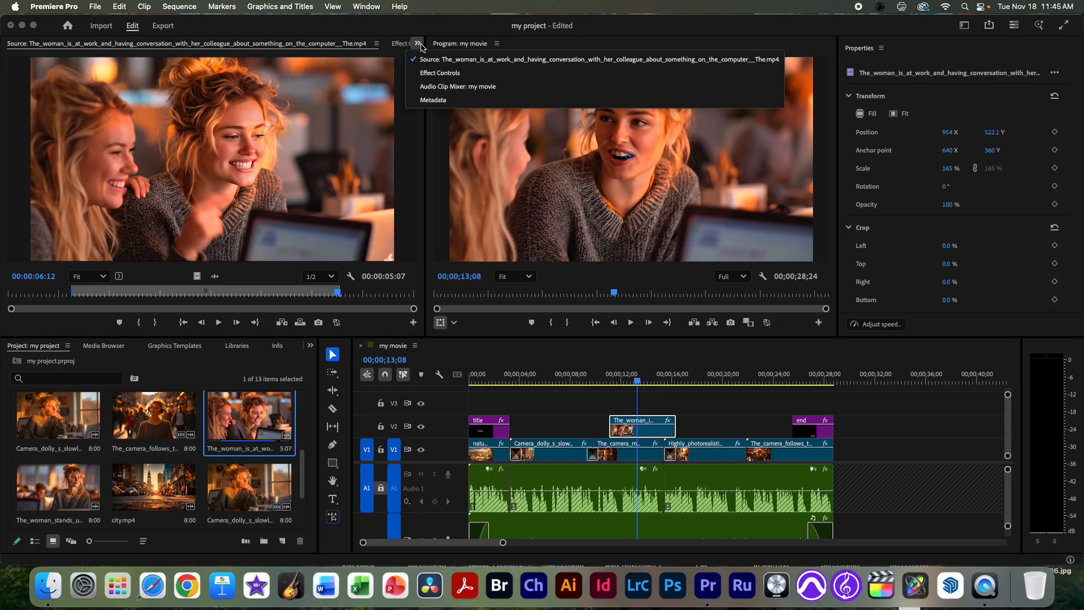
left_click(424, 74)
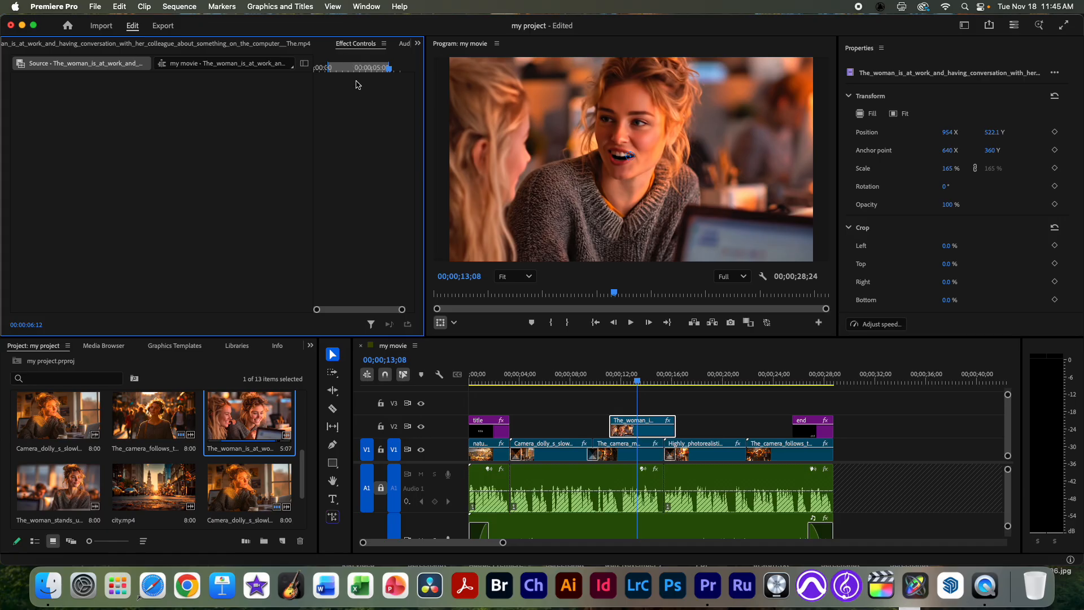
left_click(654, 431)
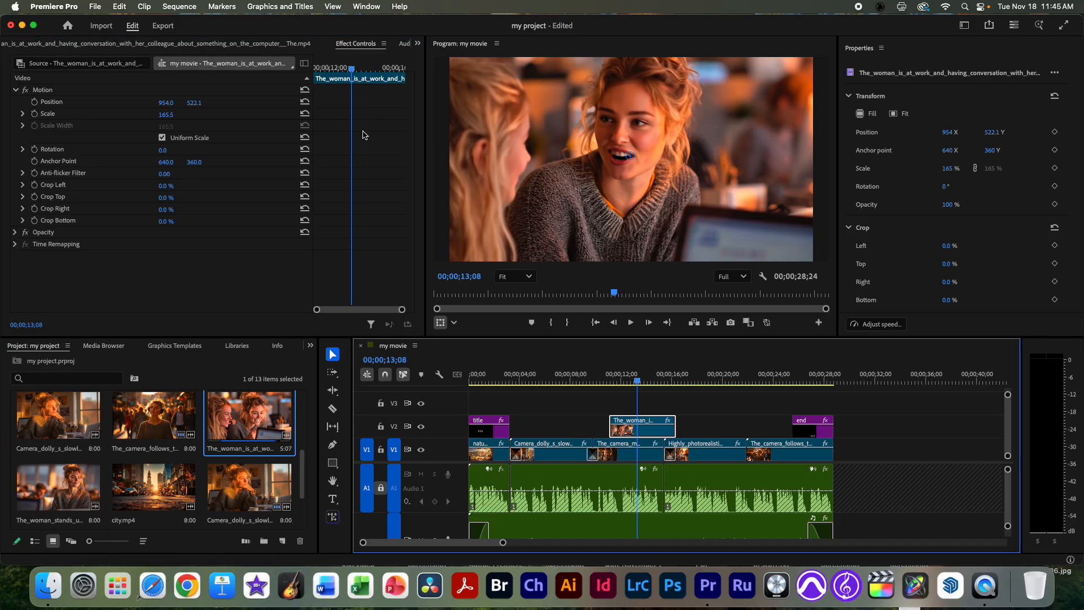
left_click_drag(569, 139, 539, 153)
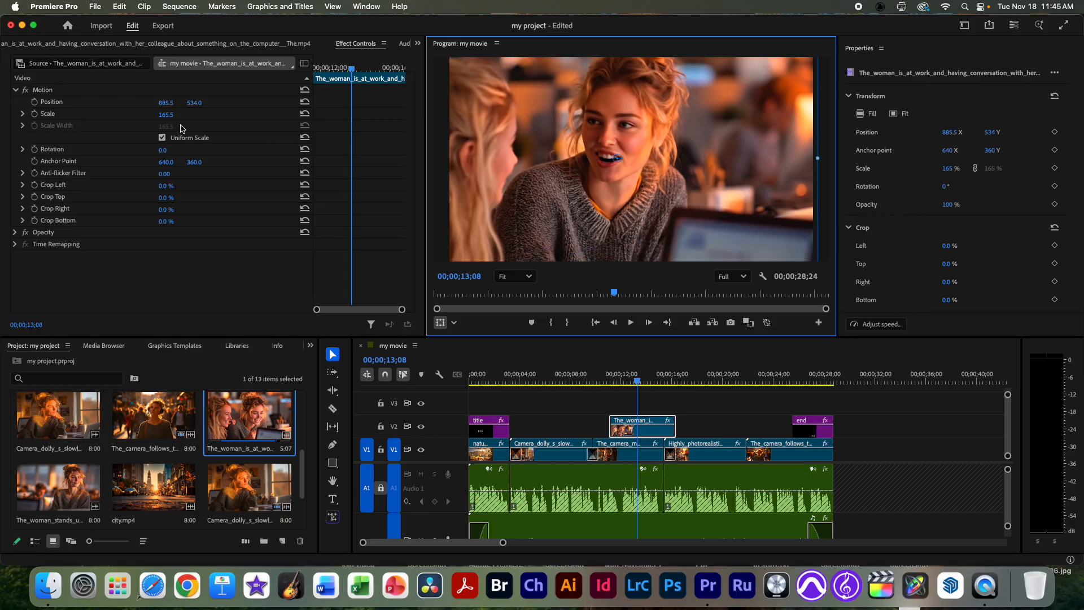
mouse_move(169, 119)
left_mouse_down()
mouse_move(136, 117)
mouse_move(174, 114)
left_mouse_up()
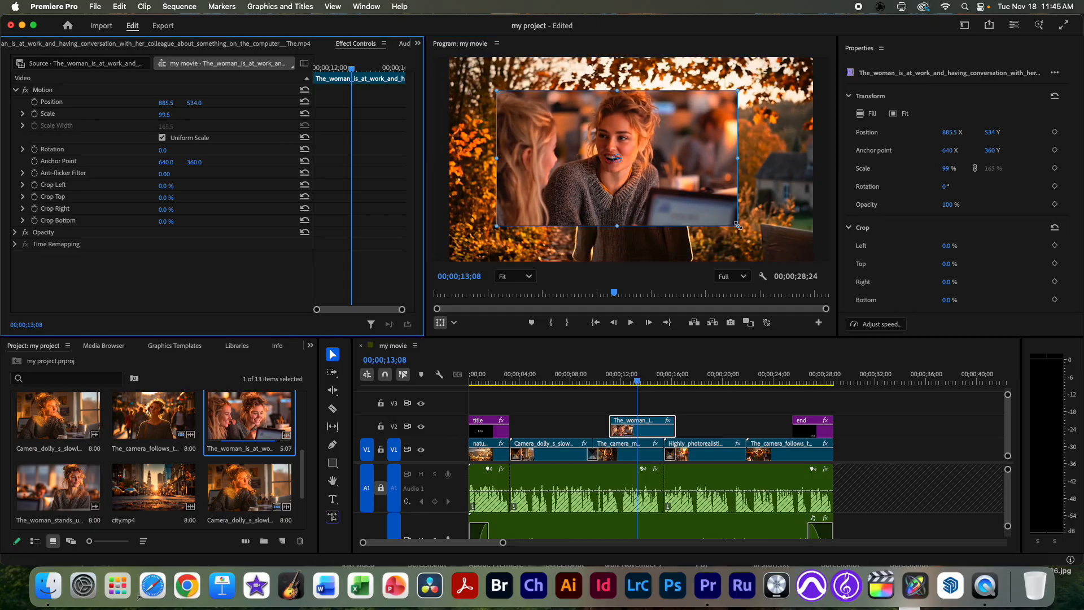
left_click_drag(738, 226, 760, 238)
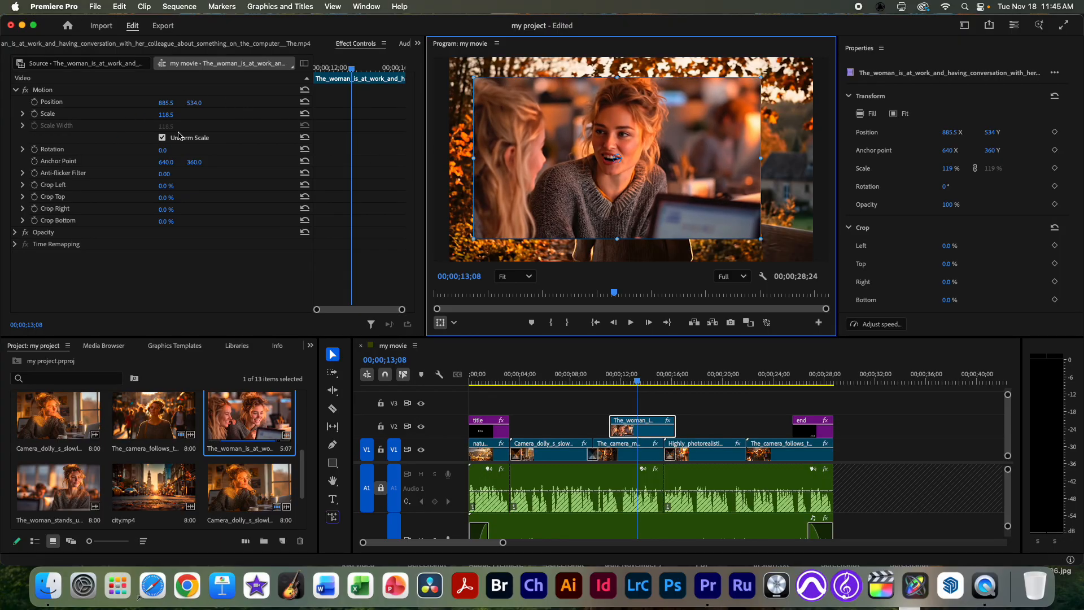
left_click_drag(683, 197, 673, 195)
Step: Delete the The_woman_is_at_work overlay from V2 and the transition at the start of the Highly_photorealisti clip on V1
left_click(699, 411)
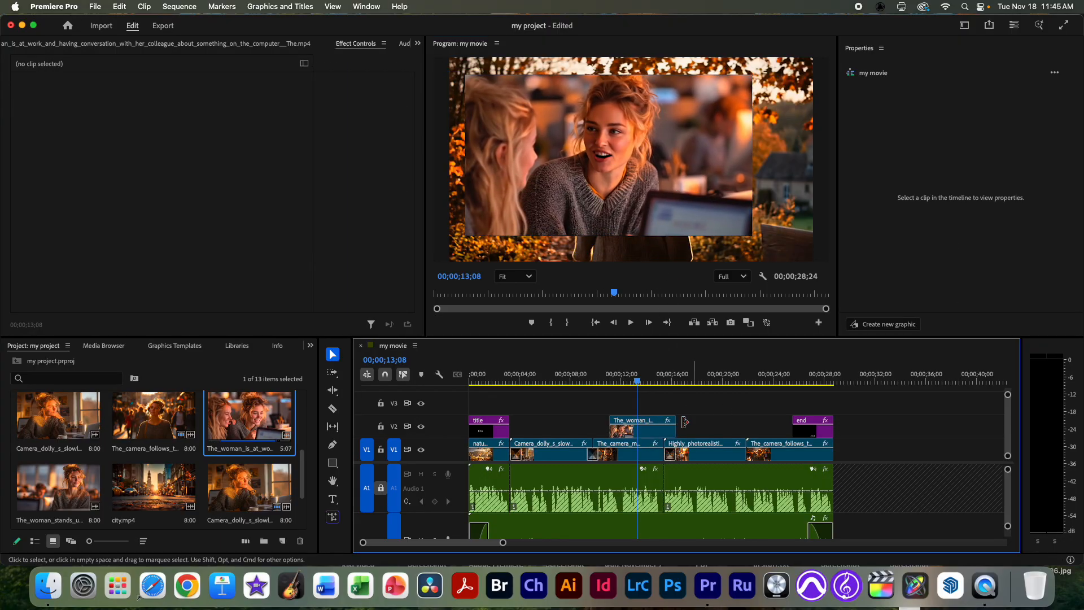
left_click(667, 432)
key("Delete")
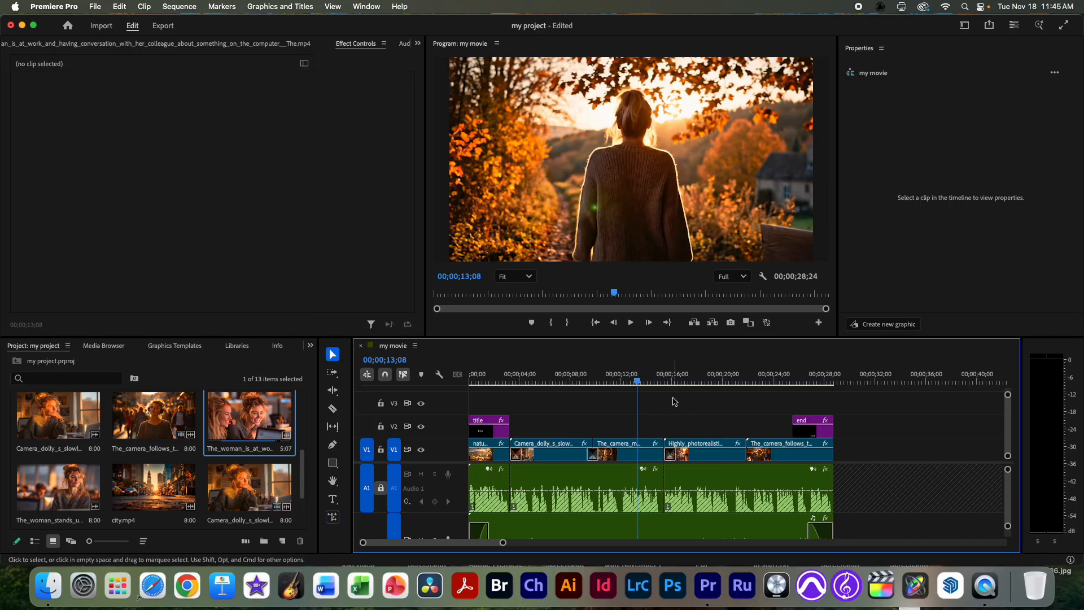
left_click(669, 453)
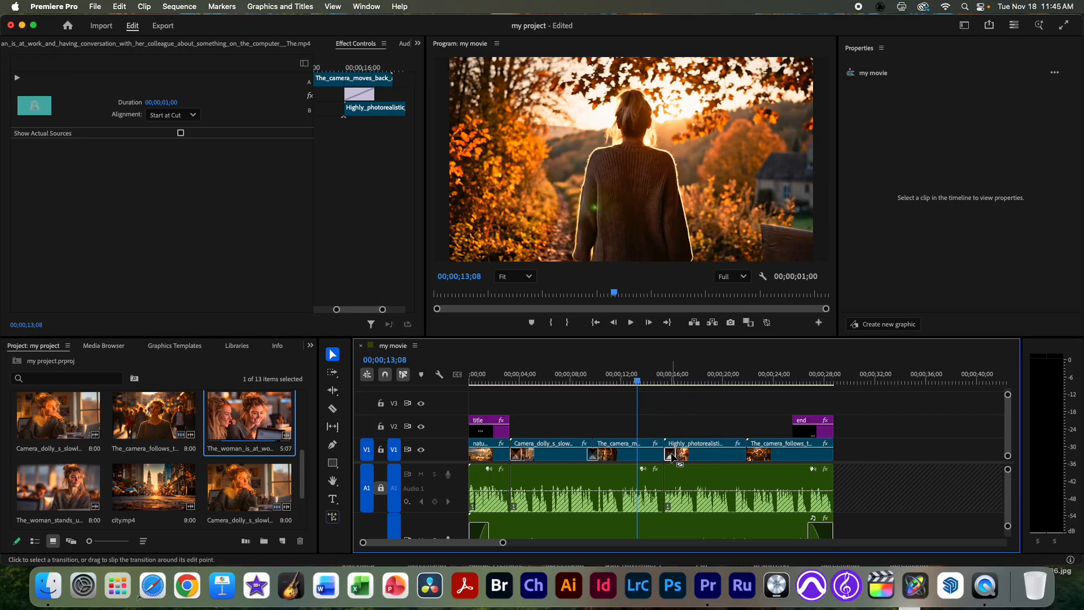
key("Delete")
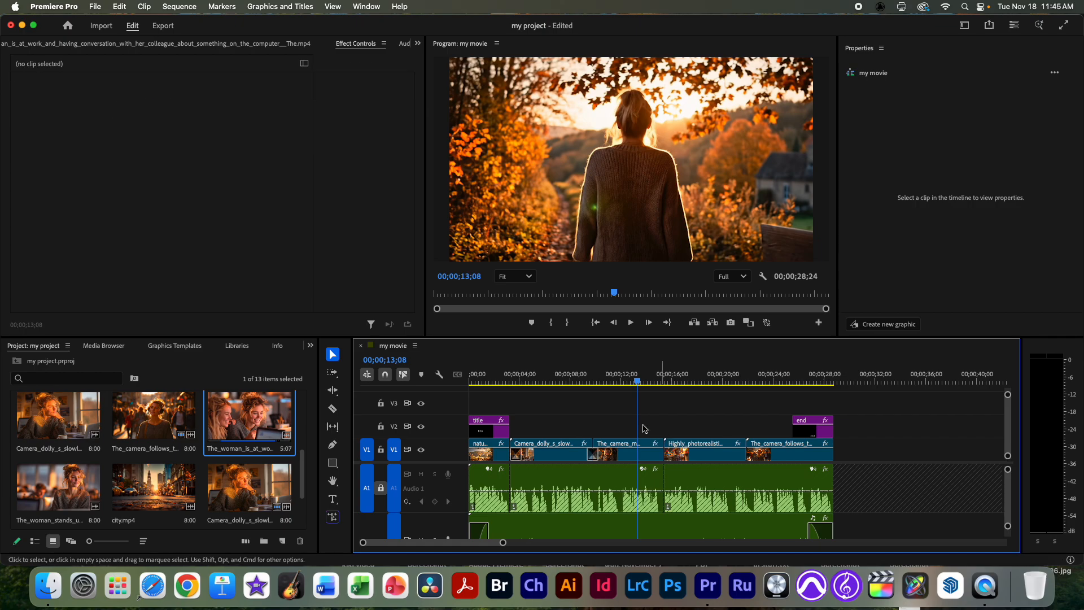
Step: Try trimming the start of the Highly_photorealisti clip to about 17 seconds and ripple deleting the gap left before it
left_click_drag(665, 449, 685, 449)
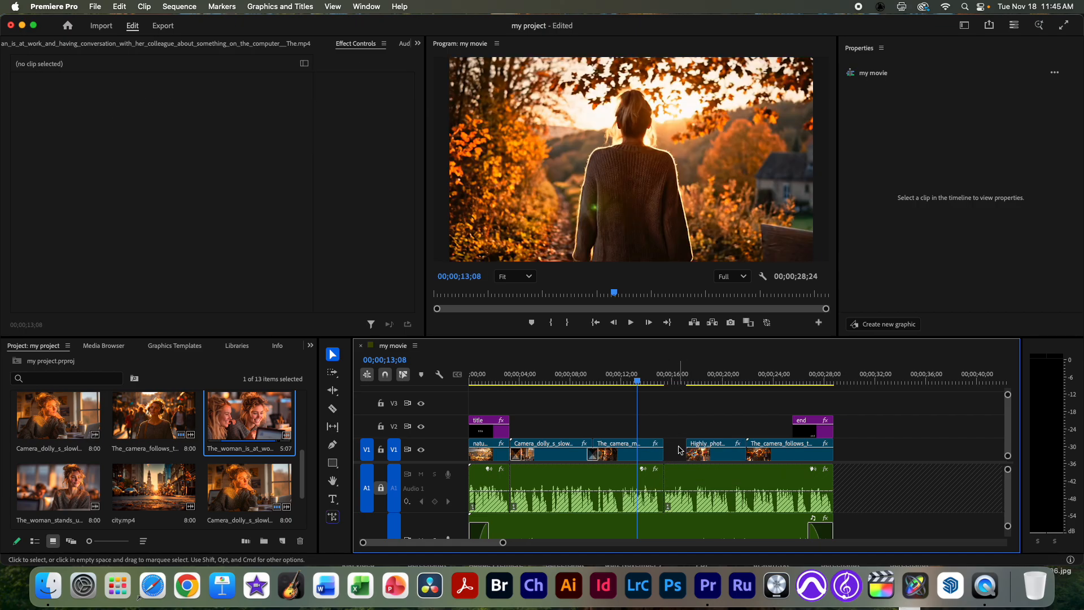
mouse_move(679, 379)
left_mouse_down()
mouse_move(652, 380)
mouse_move(668, 379)
left_mouse_up()
left_click(678, 457)
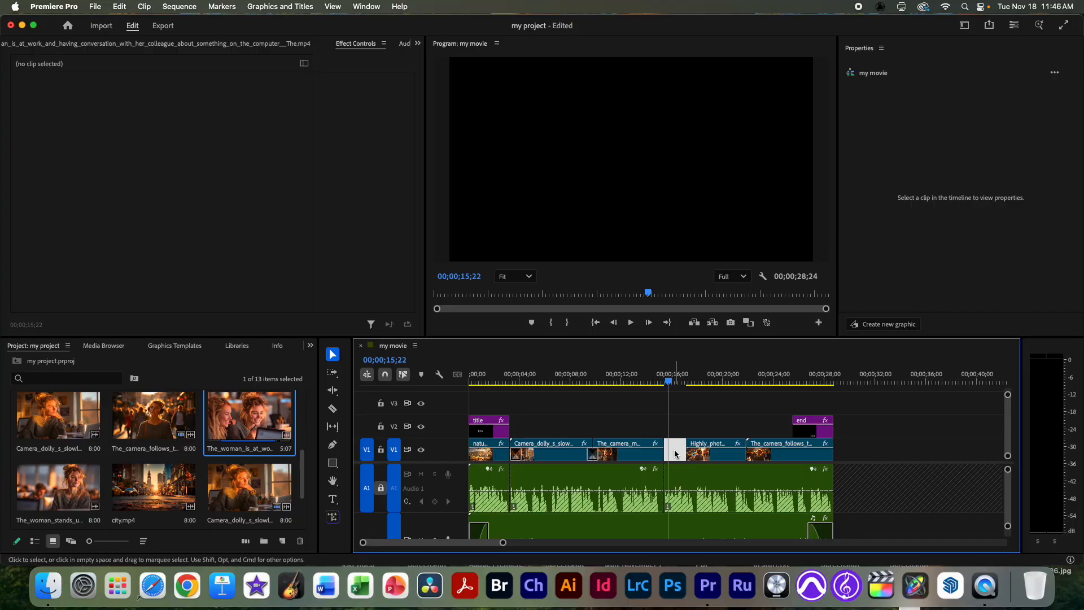
key("Delete")
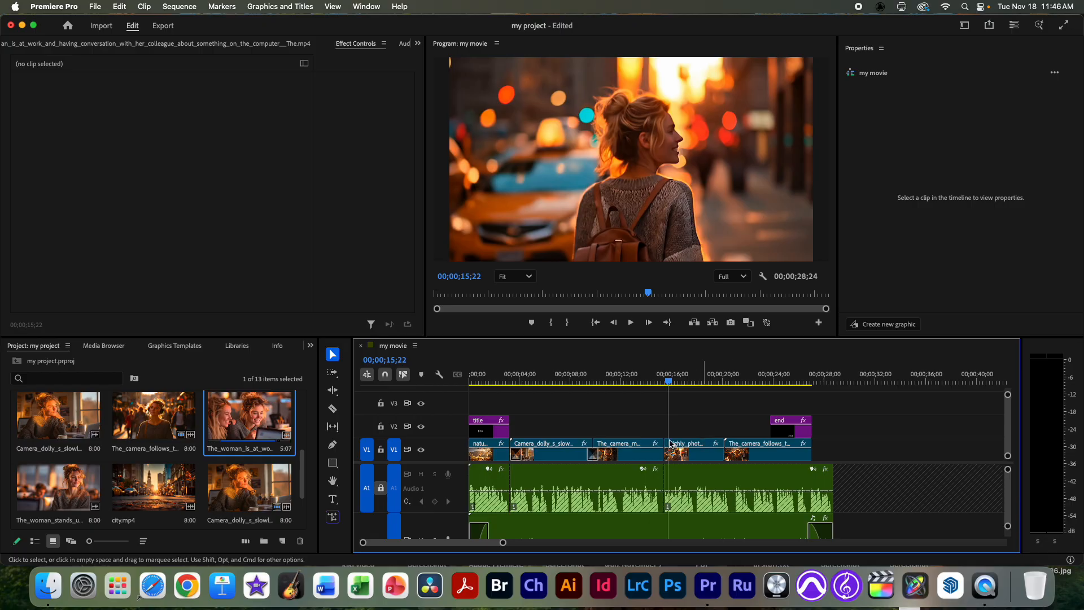
Step: Undo the gap removal and the trim at the start of the Highly_photorealisti clip
key("super+z")
key("super+z")
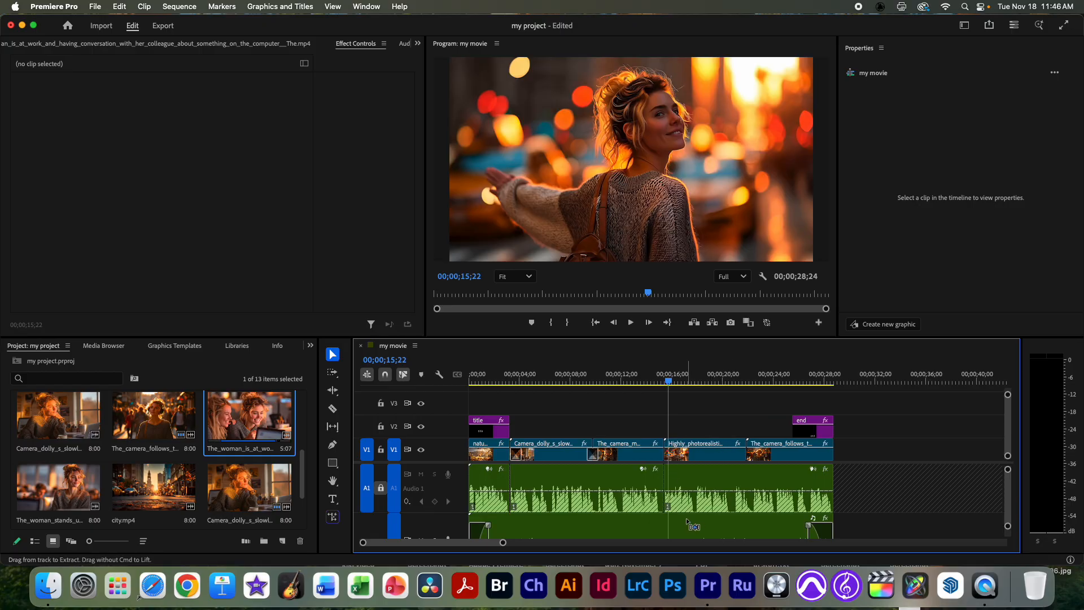
scroll(222, 516, "down", 2)
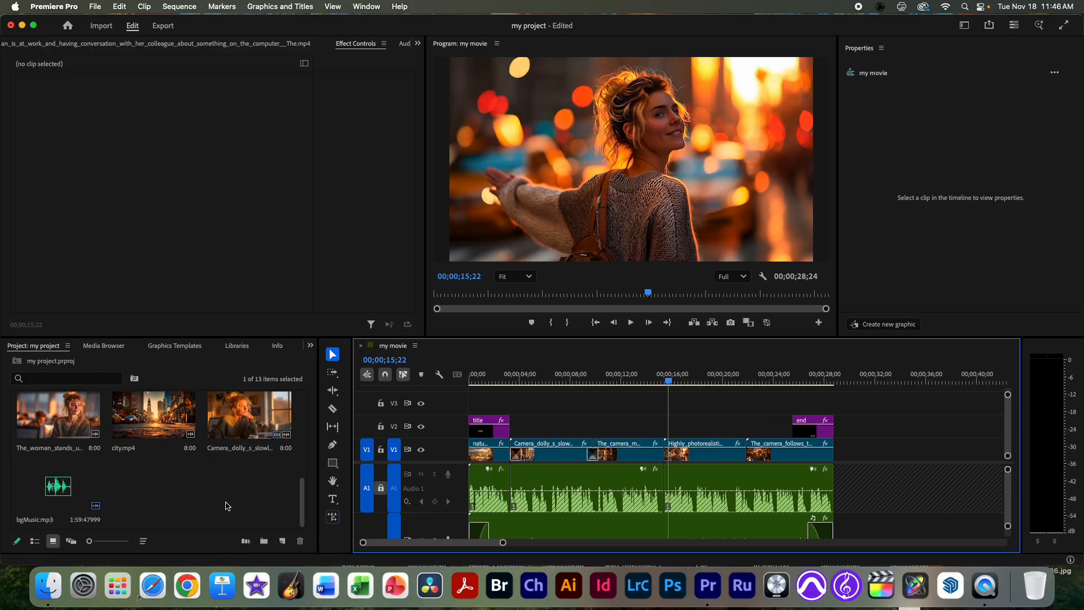